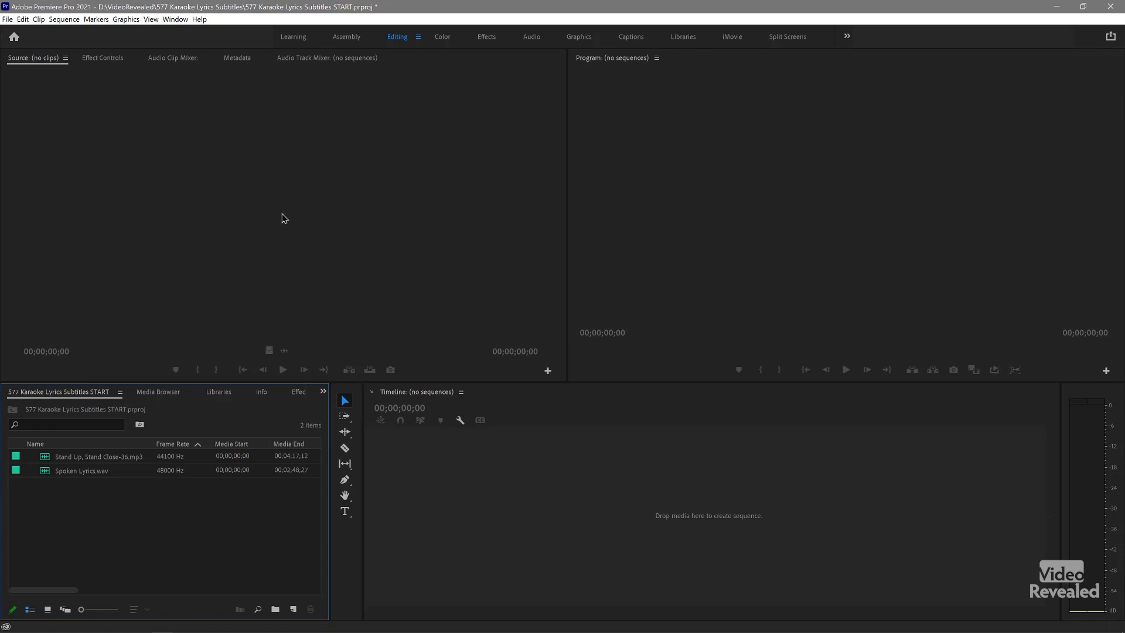
Step: Create a new sequence from the DSLR 1080p30 preset with one video track and two audio tracks, removing Audio 3
click(46, 458)
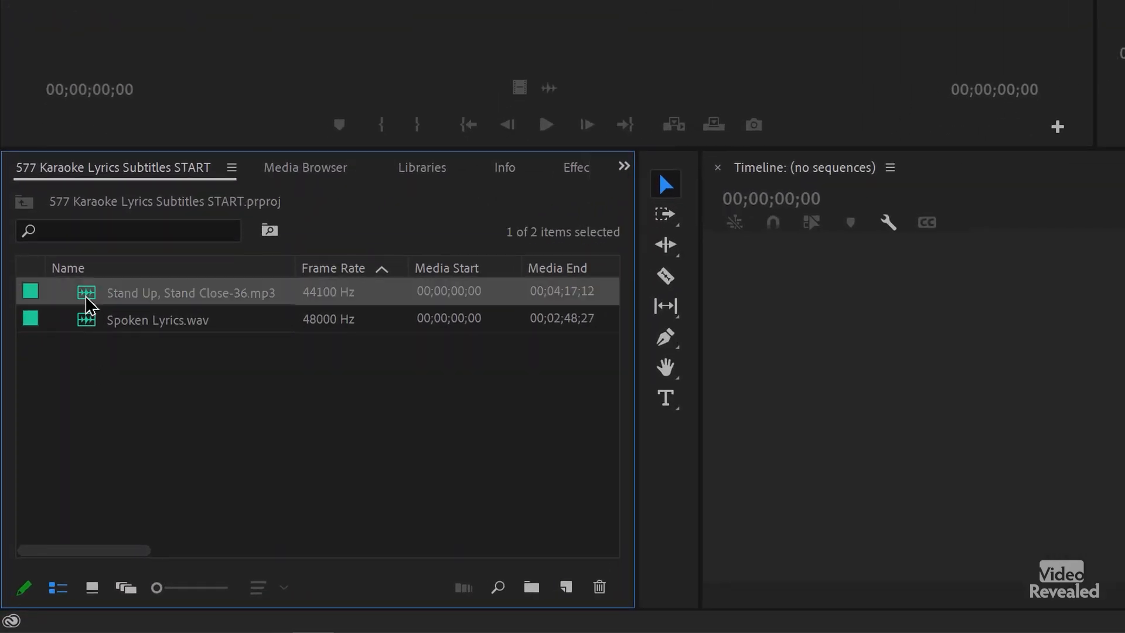
click(99, 327)
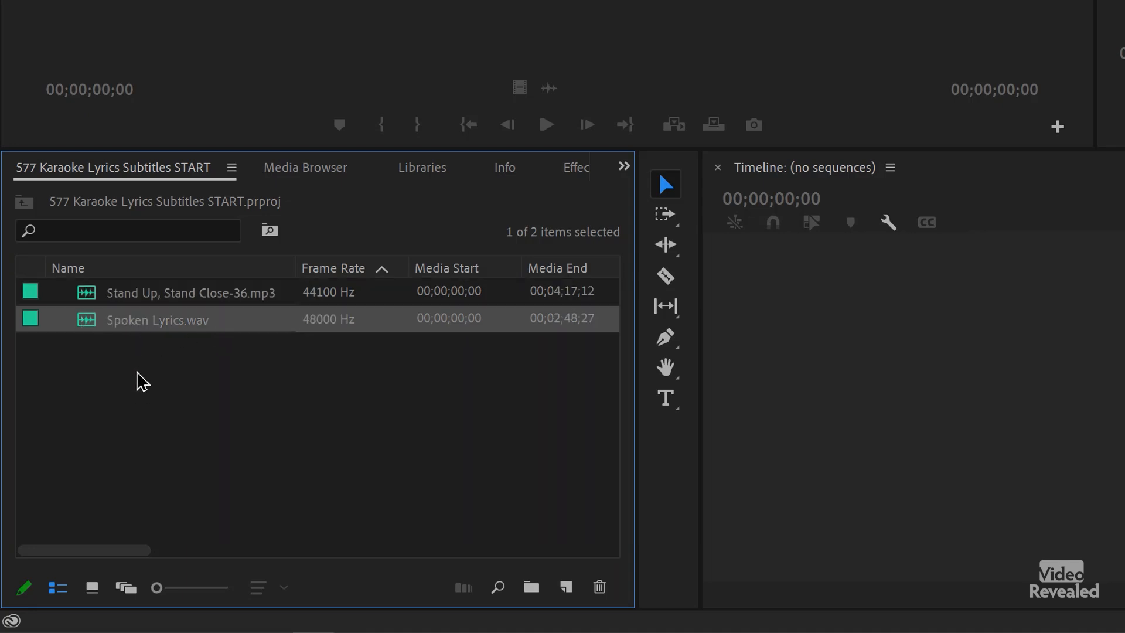
drag(100, 331, 574, 592)
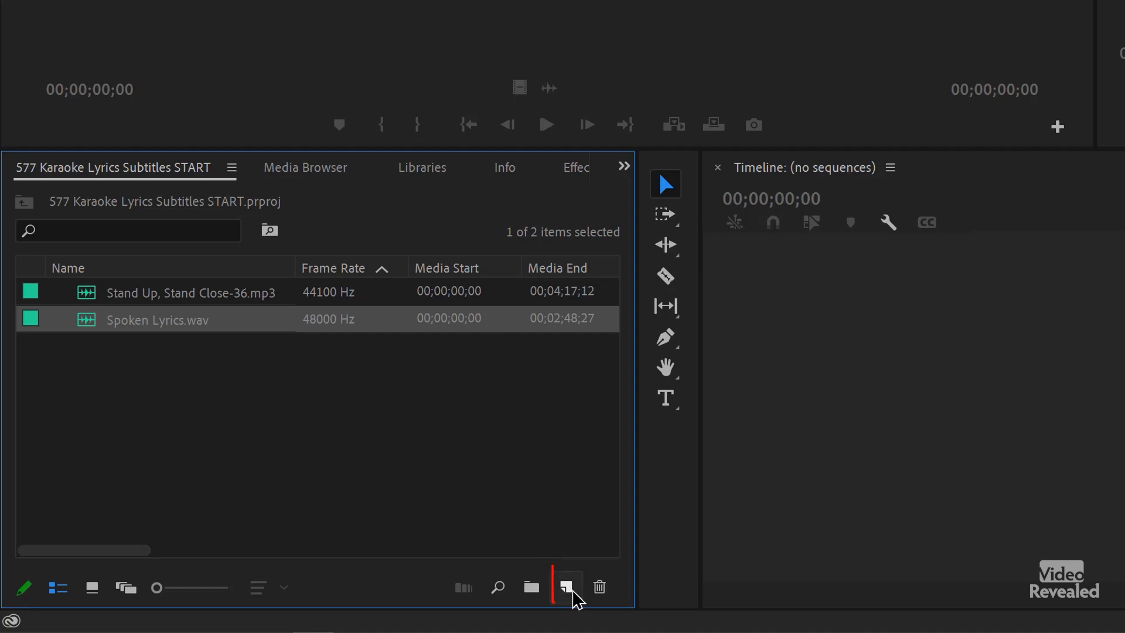
click(573, 592)
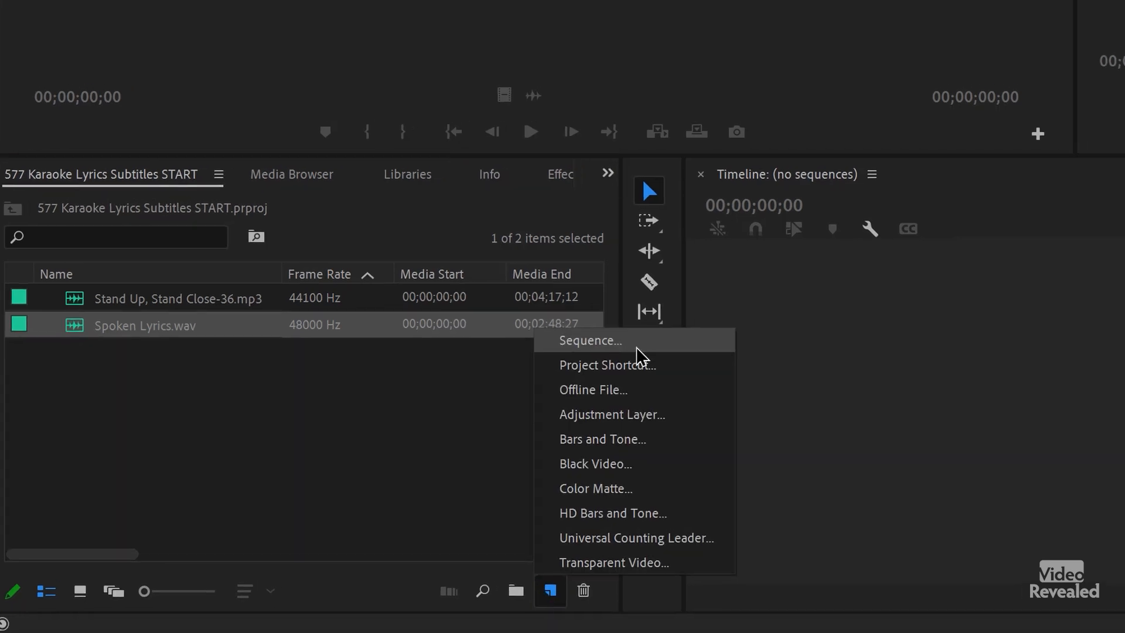
click(645, 347)
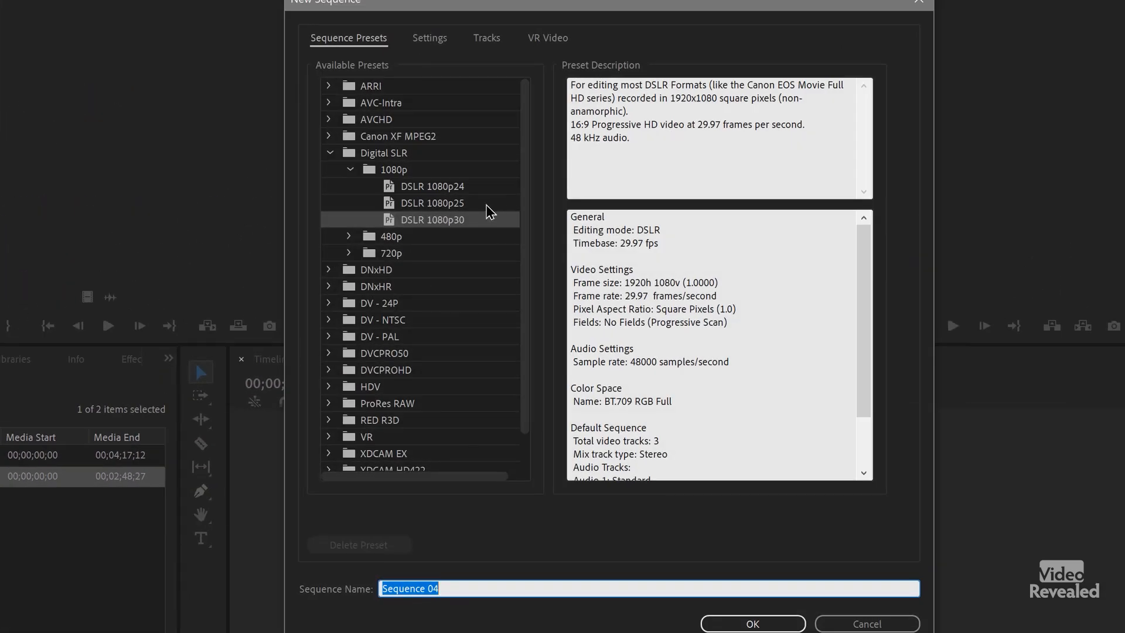
click(490, 41)
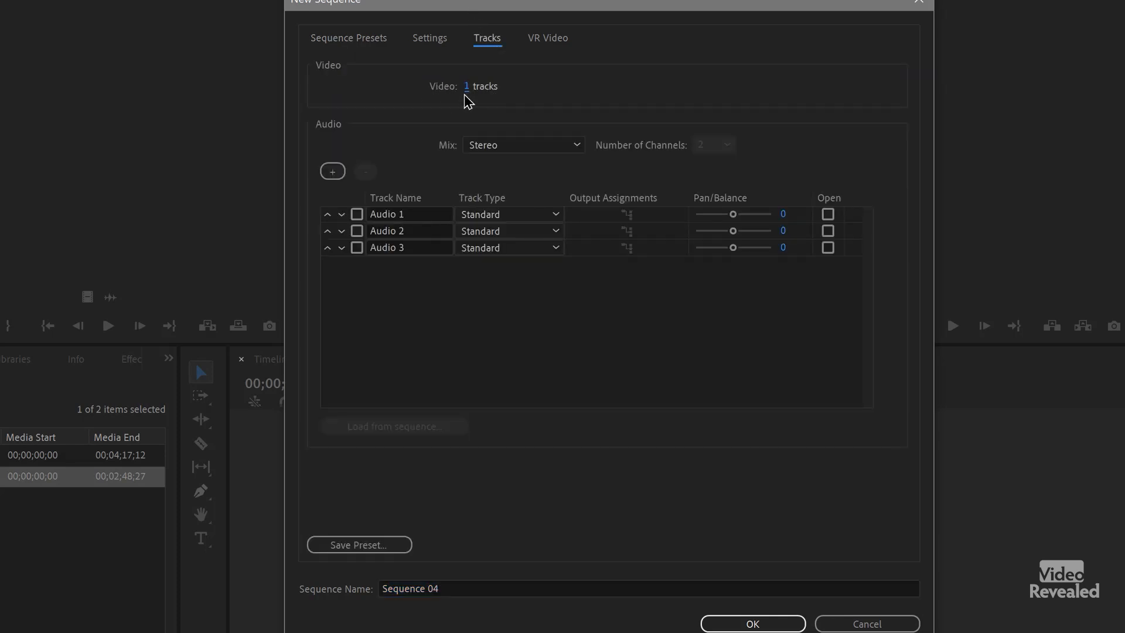
click(357, 247)
click(365, 171)
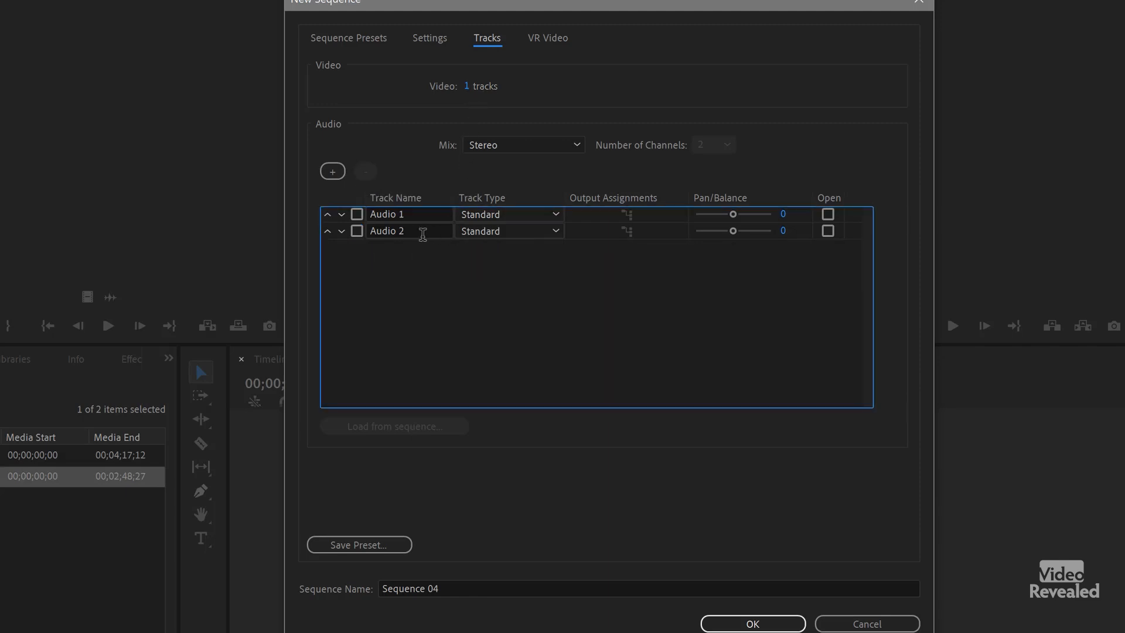
click(780, 623)
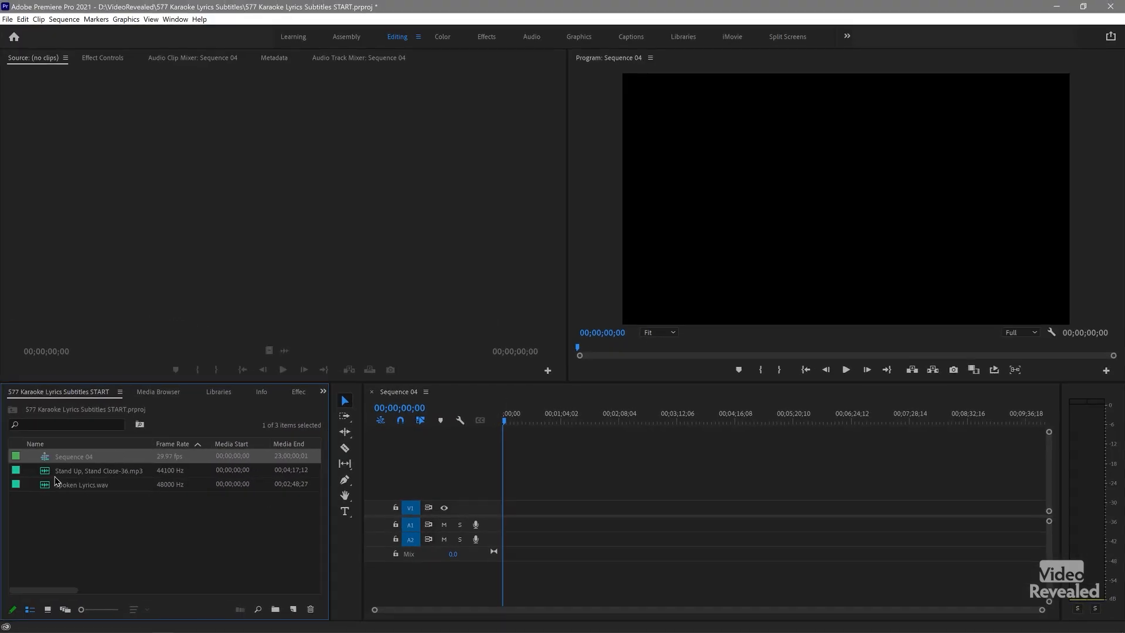
Step: Place Stand Up, Stand Close-36.mp3 at the start of track A1 and enlarge the track to show its waveform
drag(48, 474, 493, 525)
key(=)
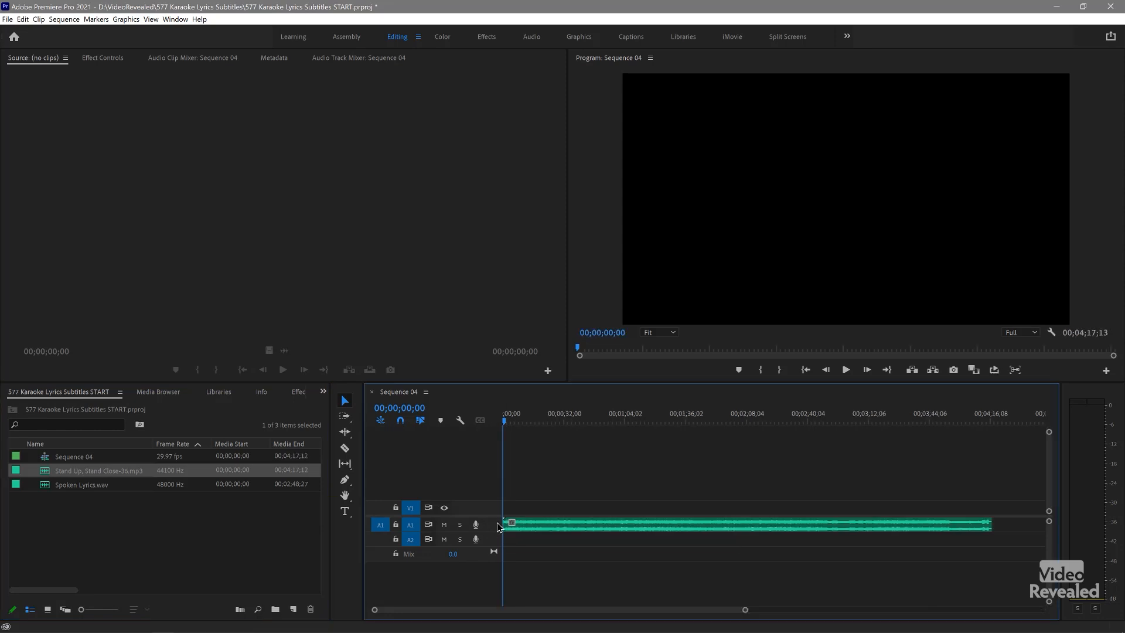
scroll(500, 529, up, 3)
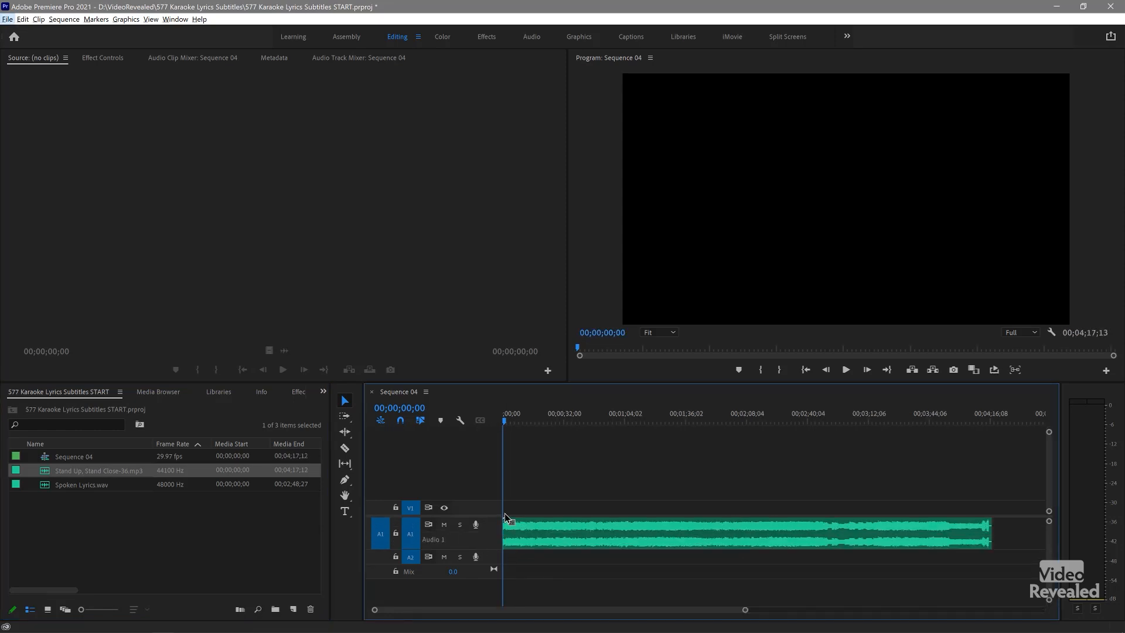
Step: Switch to the Captions workspace and create a new caption track with the Subtitle format and no style
click(632, 37)
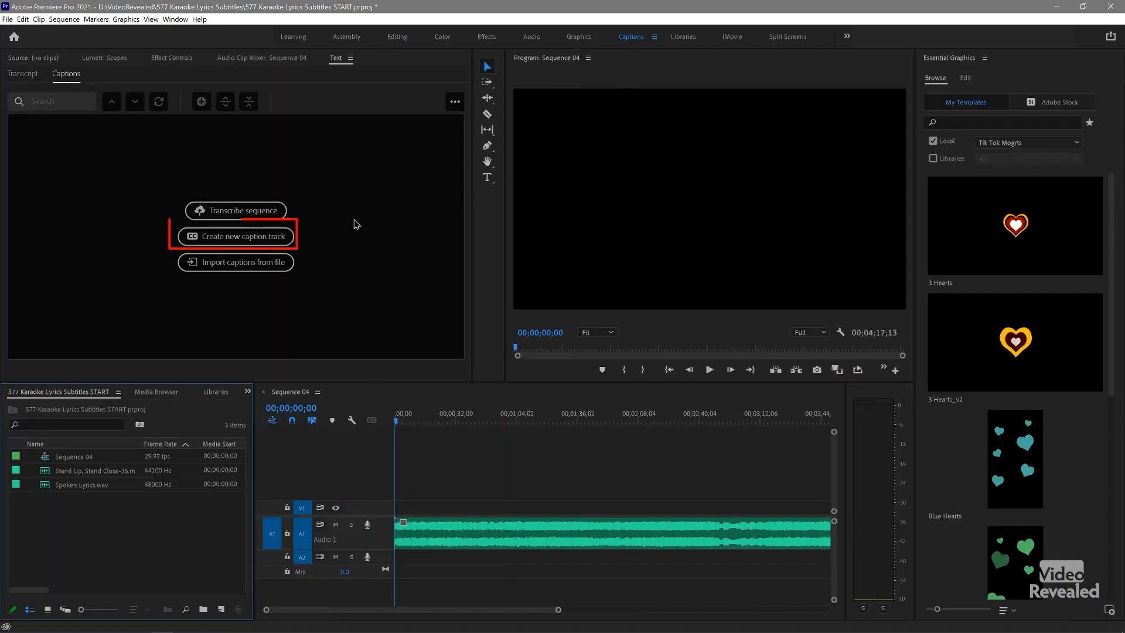
click(272, 240)
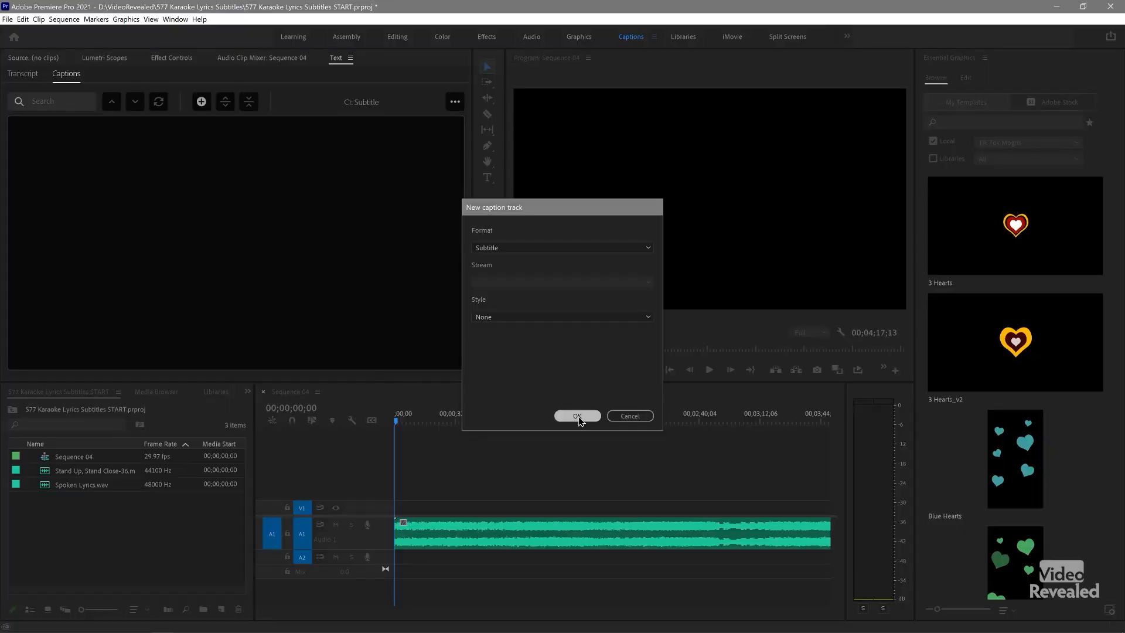
key(Return)
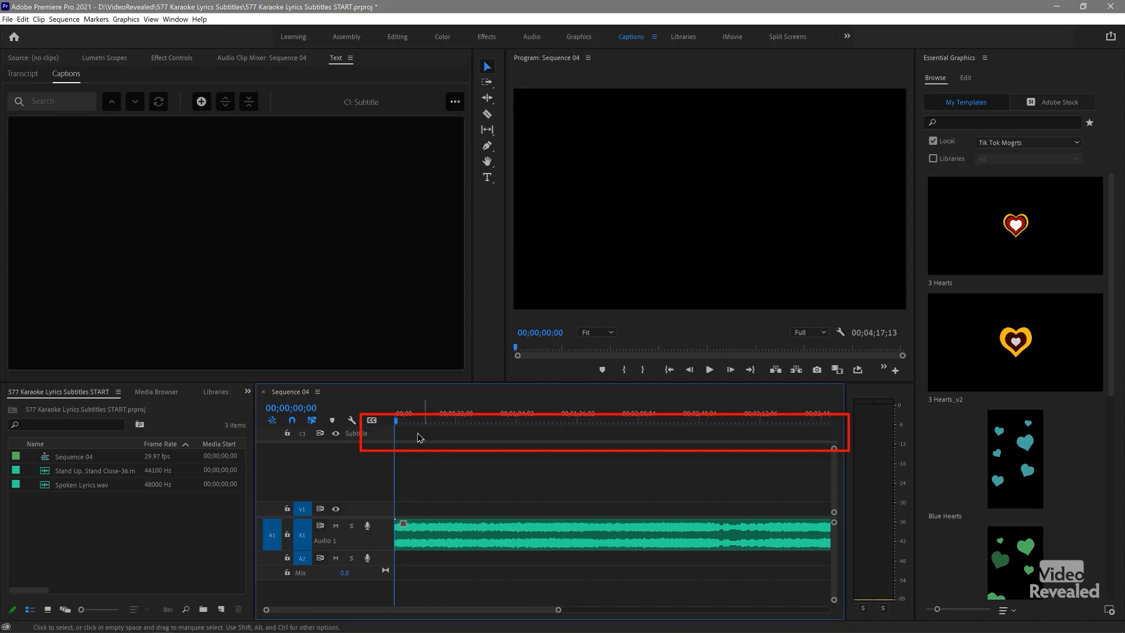
Step: Play the song to the first lyric and add a caption at 00;00;09;05 reading "Put down the phone"
key(=)
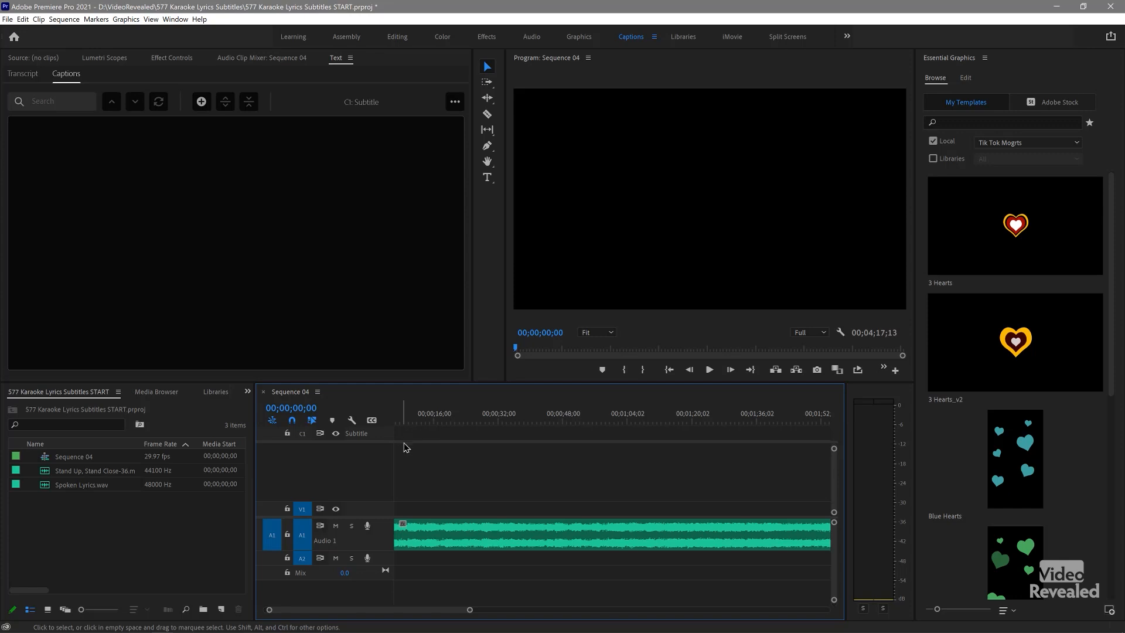
scroll(406, 448, up, 1)
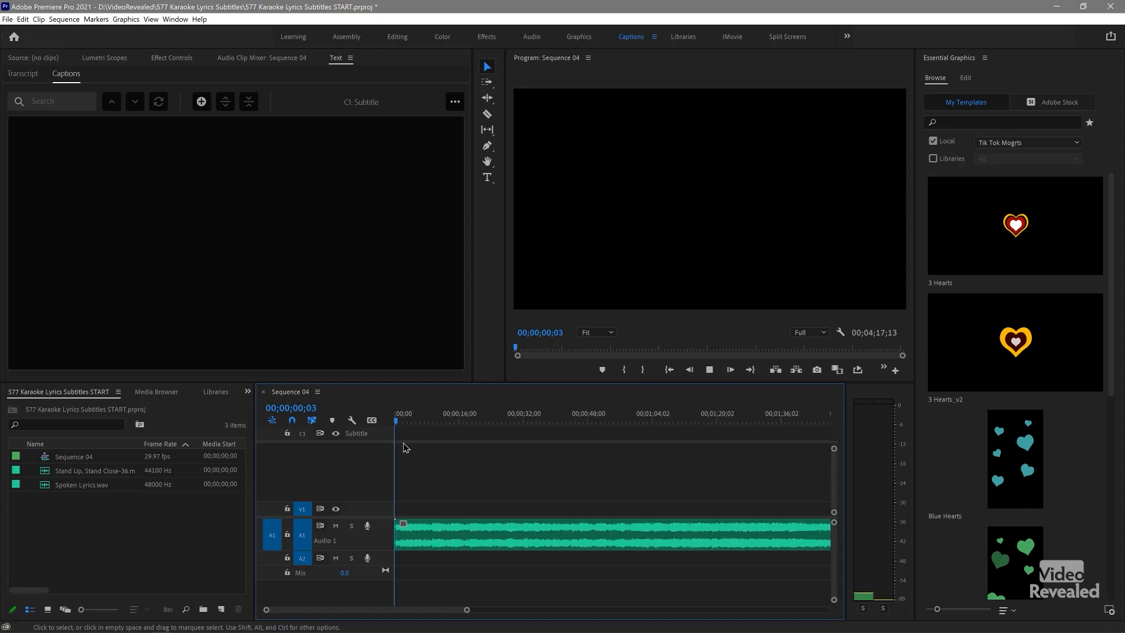
key(space)
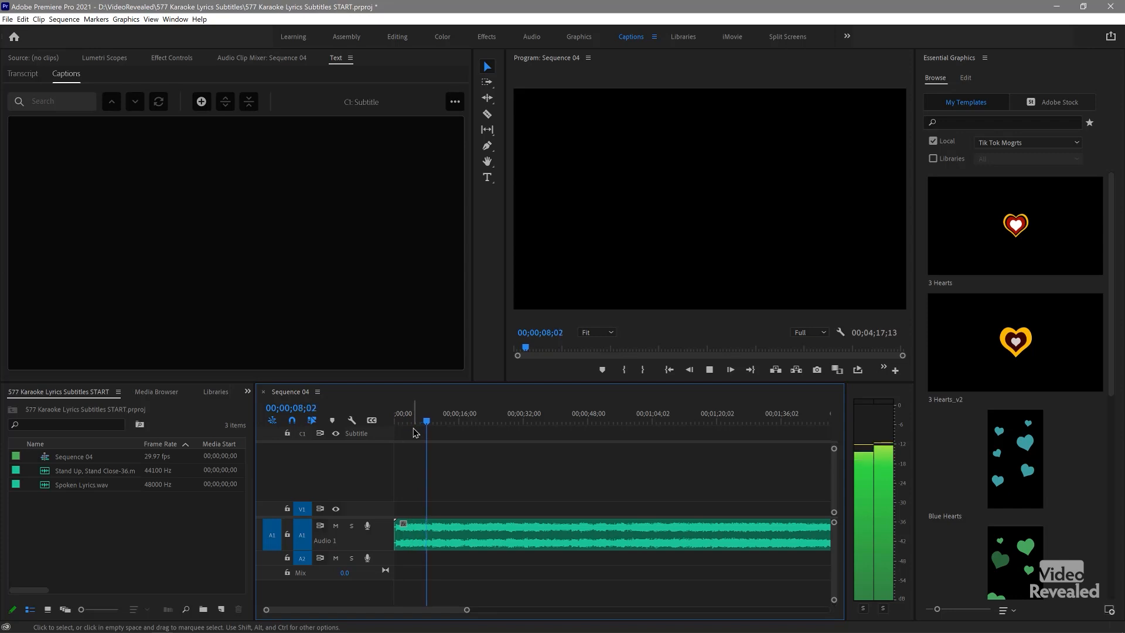
key(space)
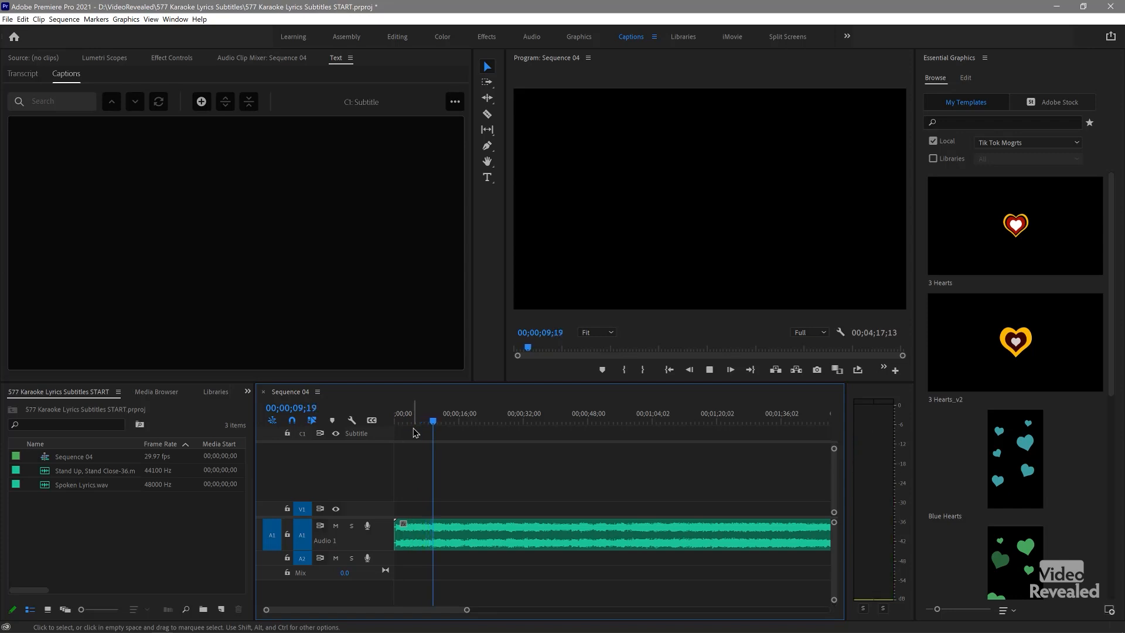
click(435, 421)
drag(436, 424, 434, 426)
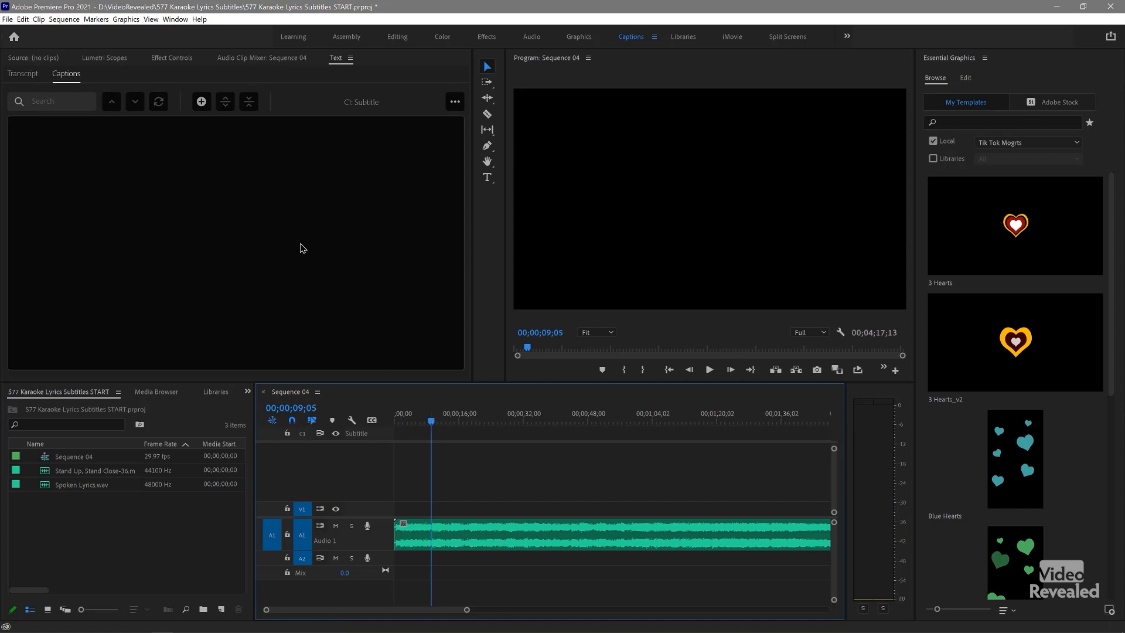
click(201, 101)
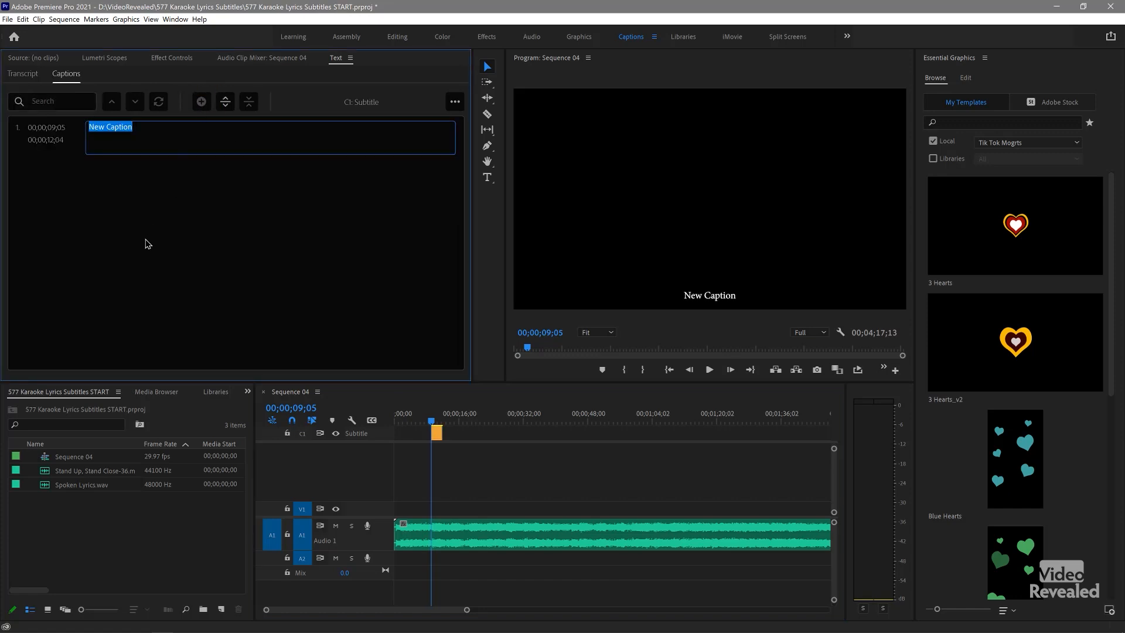
text(P)
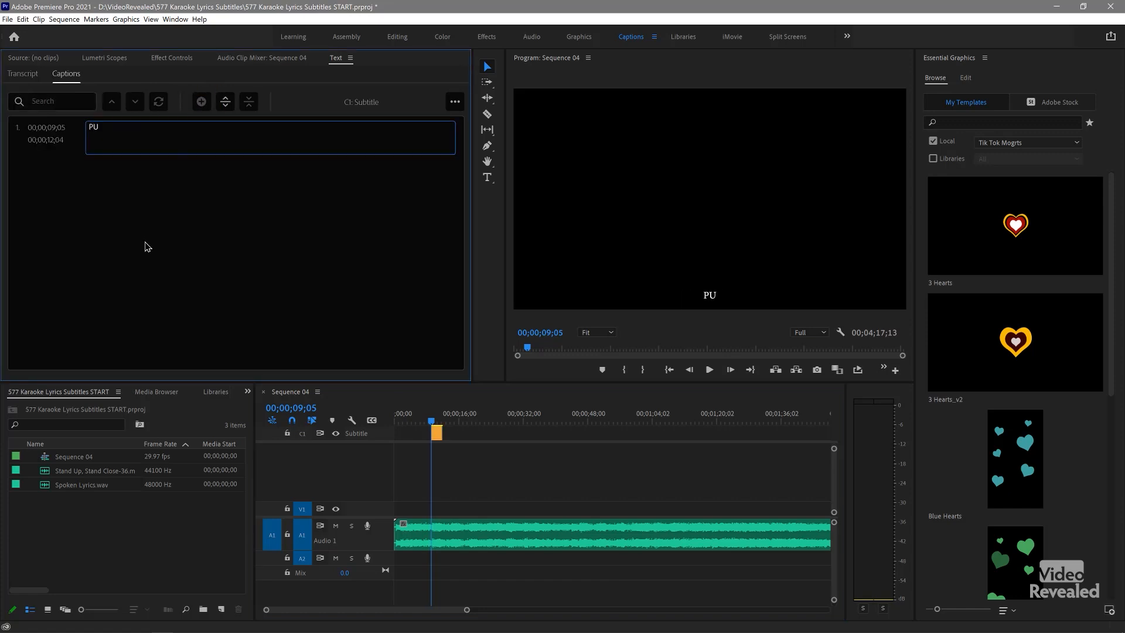
text(ut down the phone)
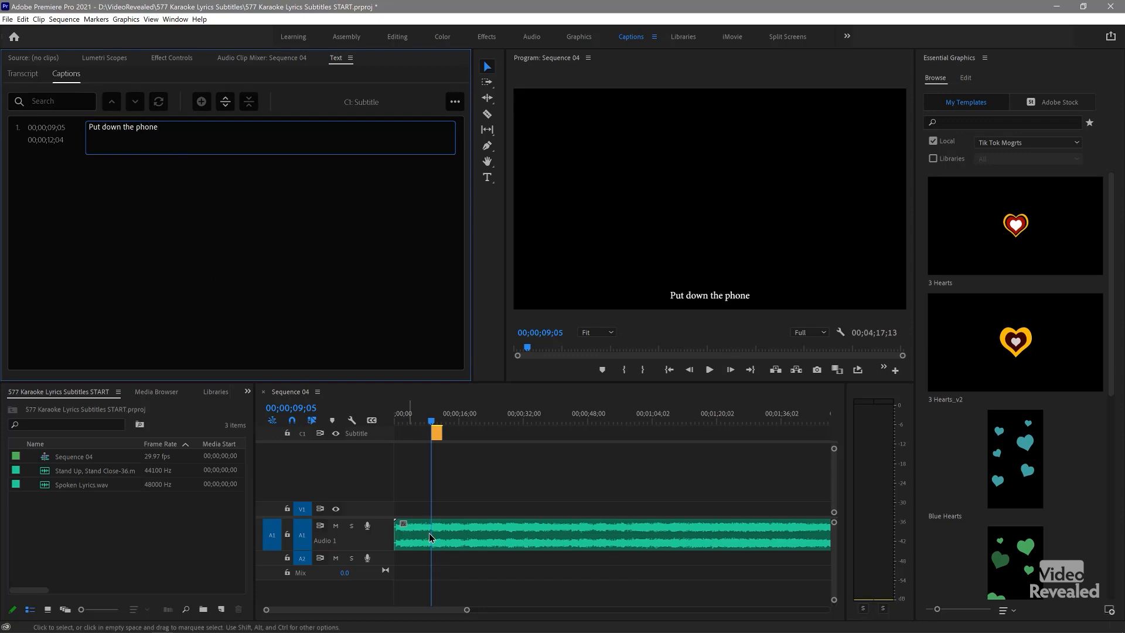
Step: Play on to the second lyric and add a caption at 00;00;14;16 reading "You're not alone"
click(425, 487)
click(425, 417)
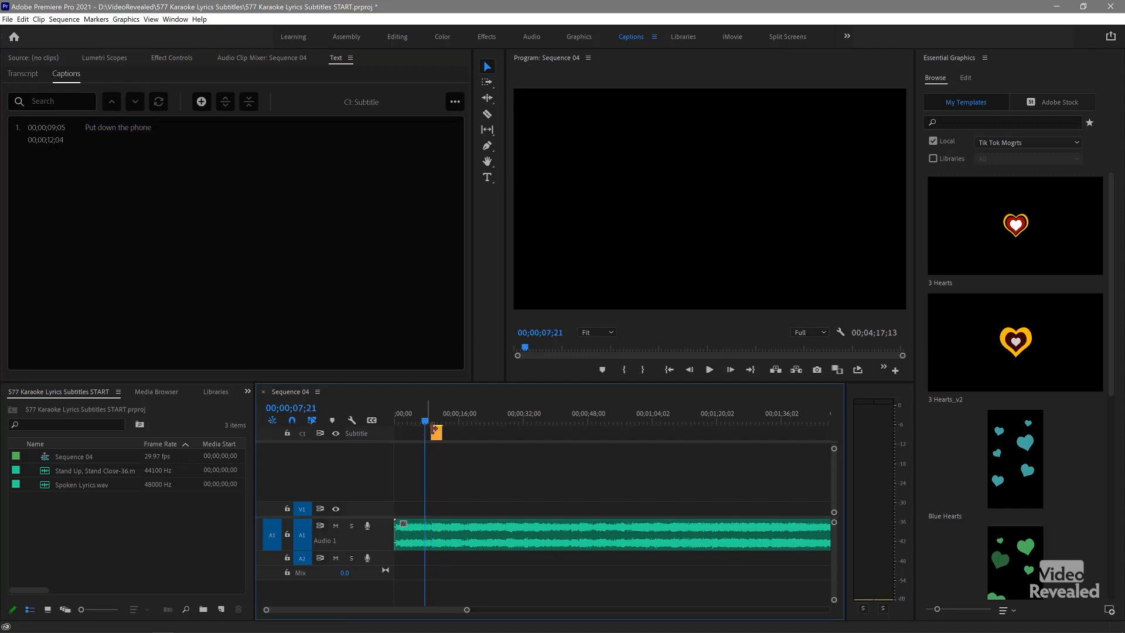
key(space)
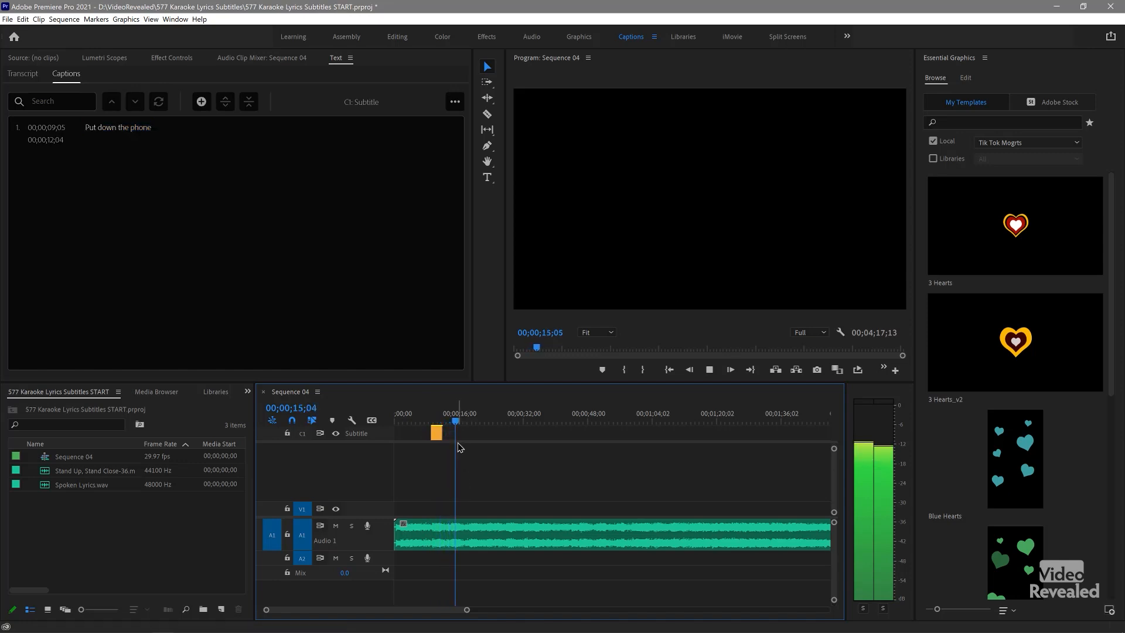
click(458, 423)
drag(458, 423, 453, 423)
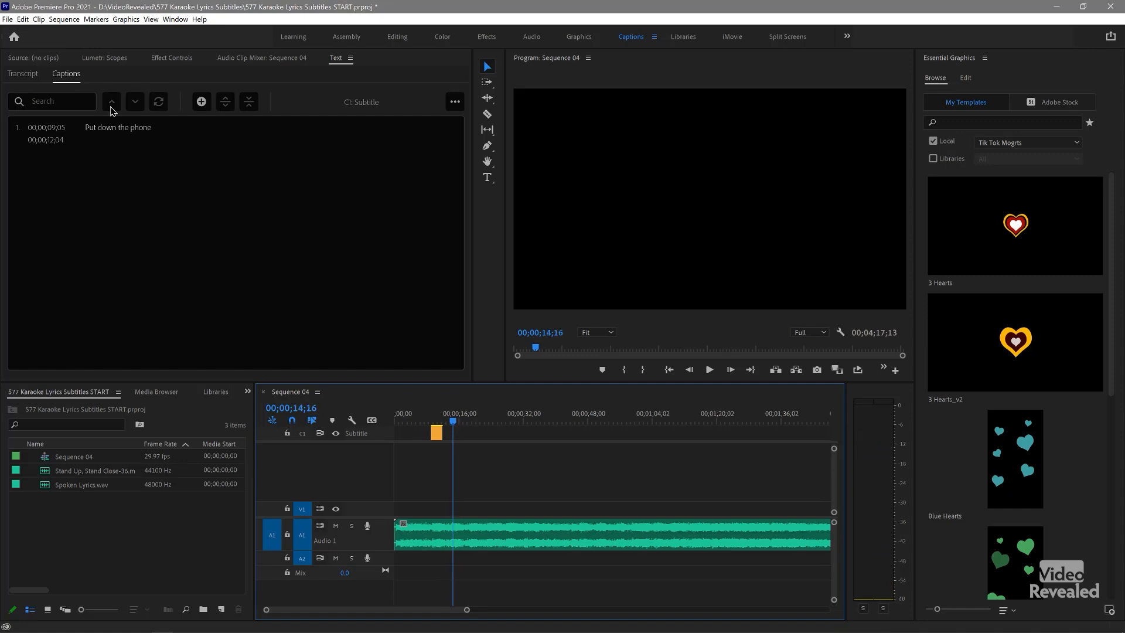
click(201, 103)
text(You're not alone)
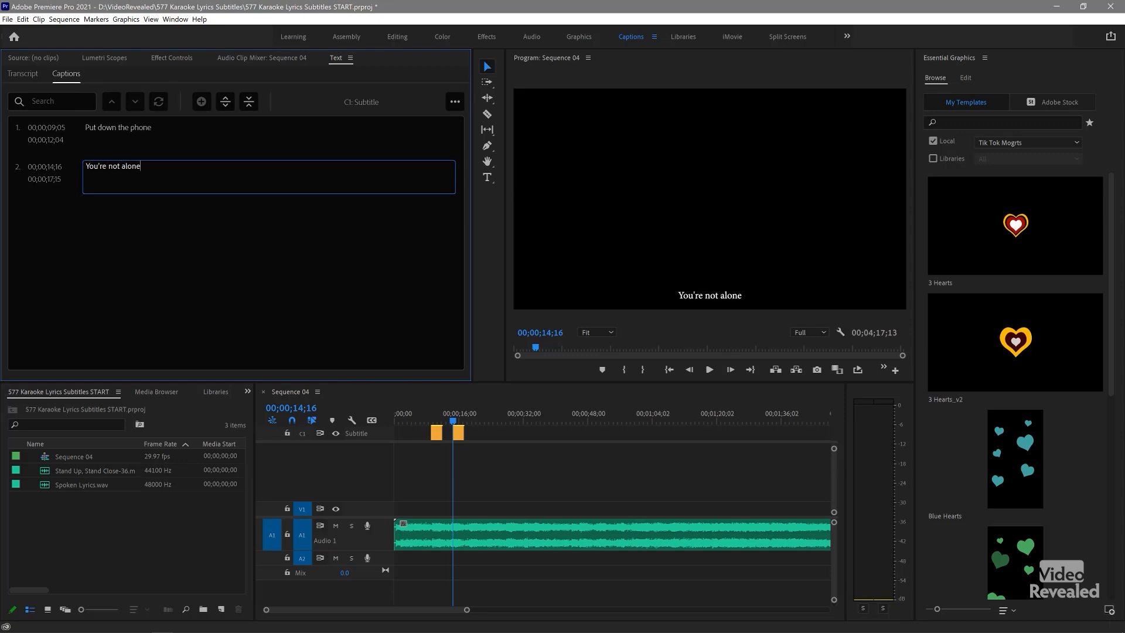
Step: Check the caption timing by playback and move the "You're not alone" caption to start at 00;00;13;25
click(429, 413)
key(space)
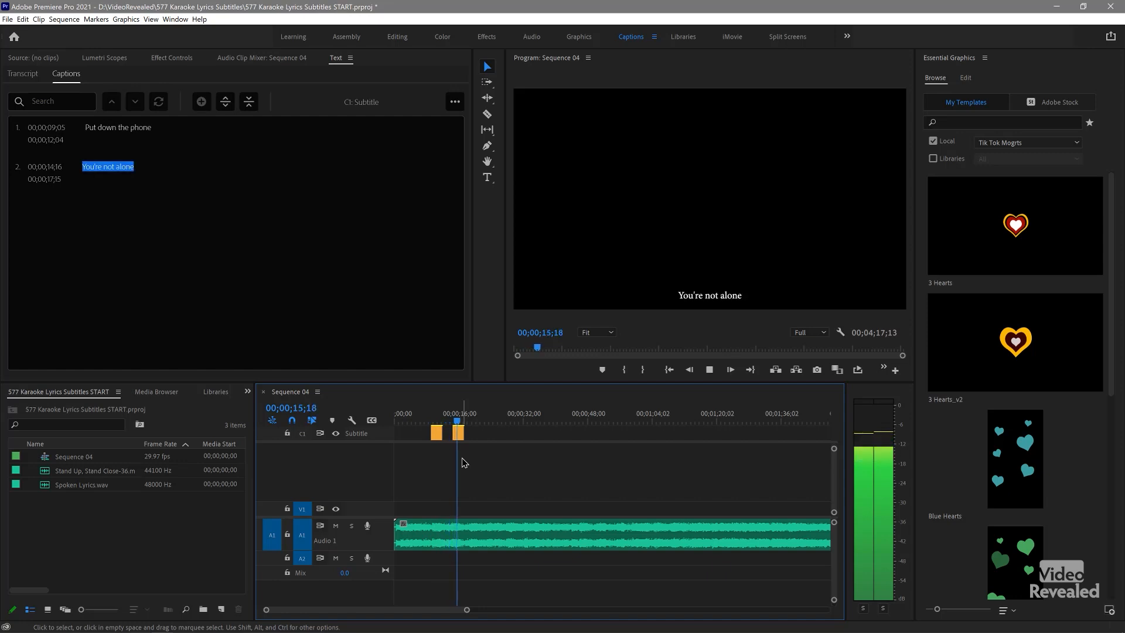
key(space)
scroll(444, 470, up, 1)
scroll(444, 470, up, 1)
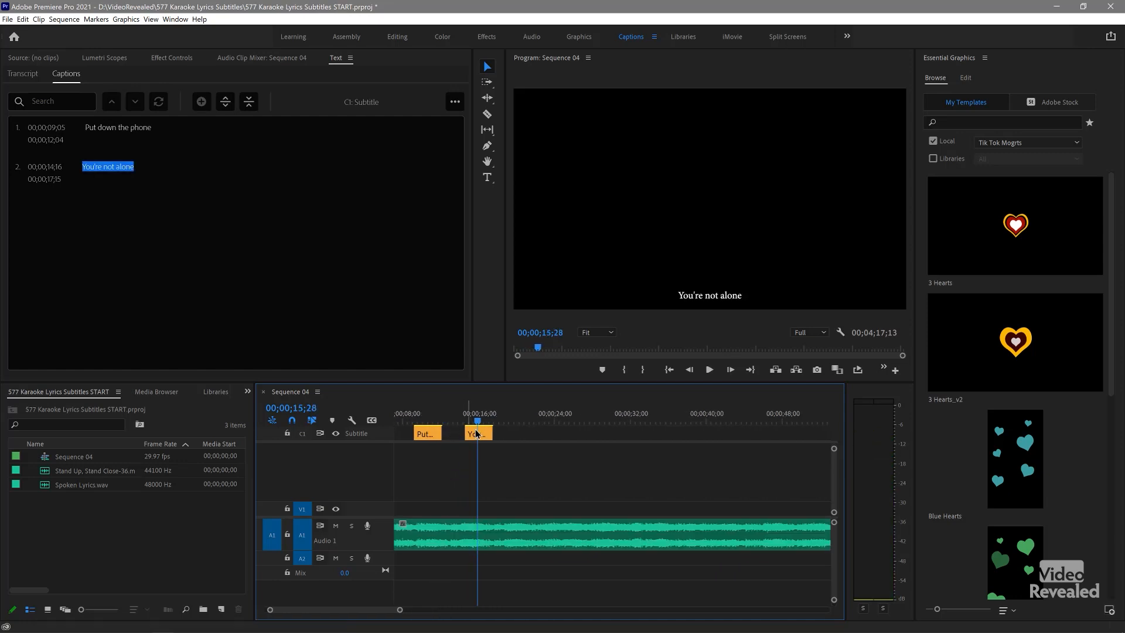
mouse_move(488, 434)
mouse_down()
mouse_move(473, 436)
mouse_move(458, 417)
mouse_move(470, 441)
mouse_up()
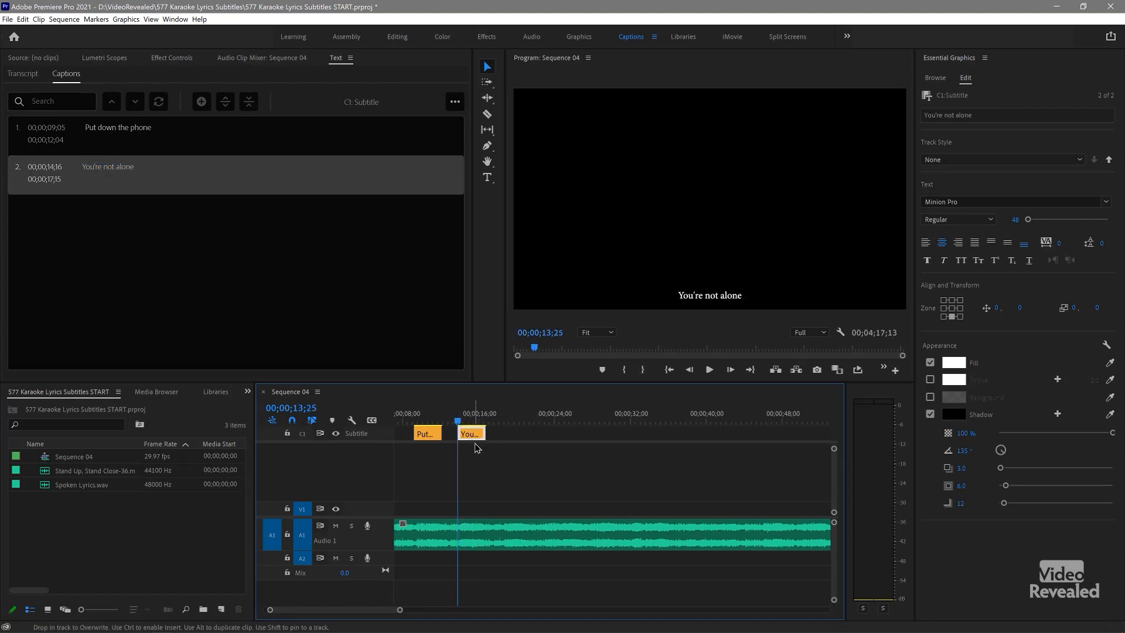
Step: Play through the "You're not alone" caption and extend its end to 00;00;18;03
key(space)
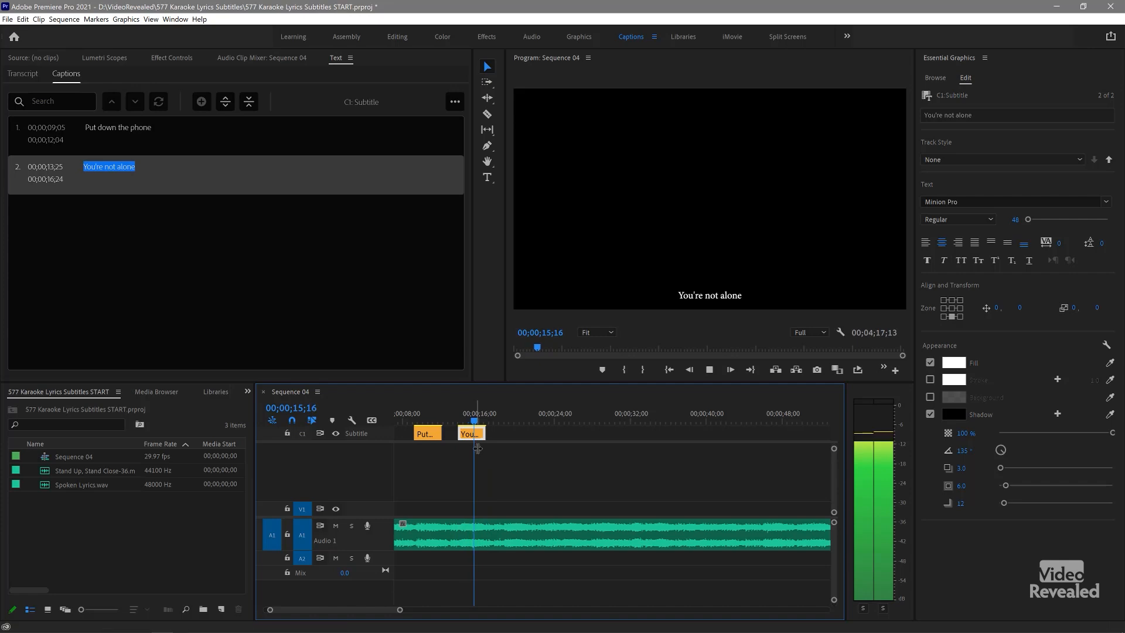
key(space)
drag(485, 433, 496, 434)
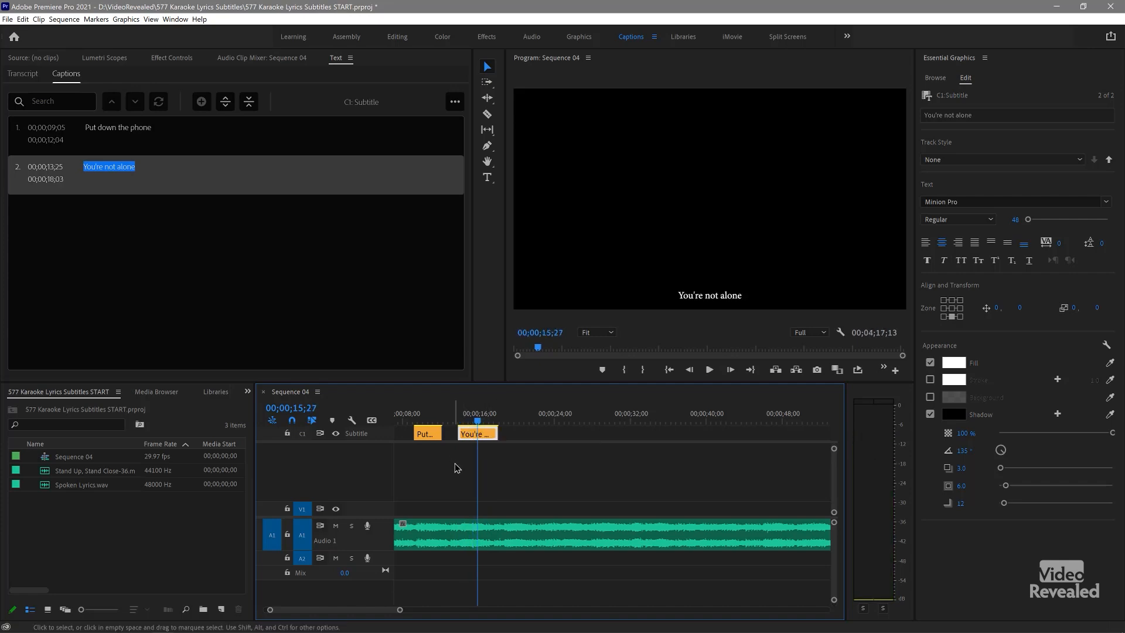
Step: Delete the Subtitle caption track from the sequence
click(457, 468)
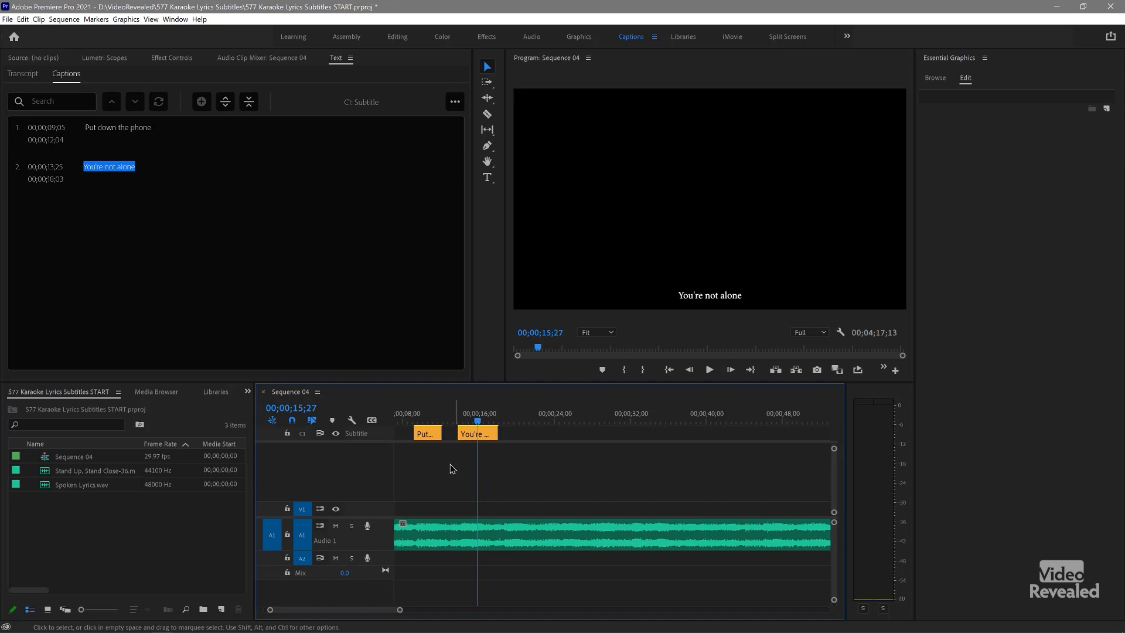
right_click(369, 435)
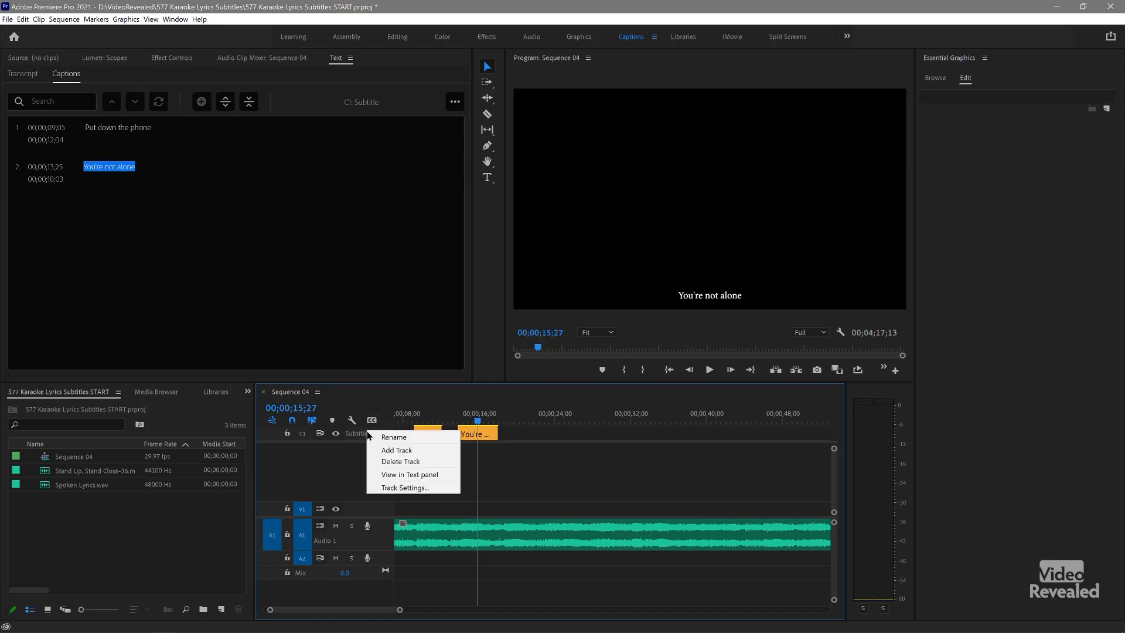
click(396, 462)
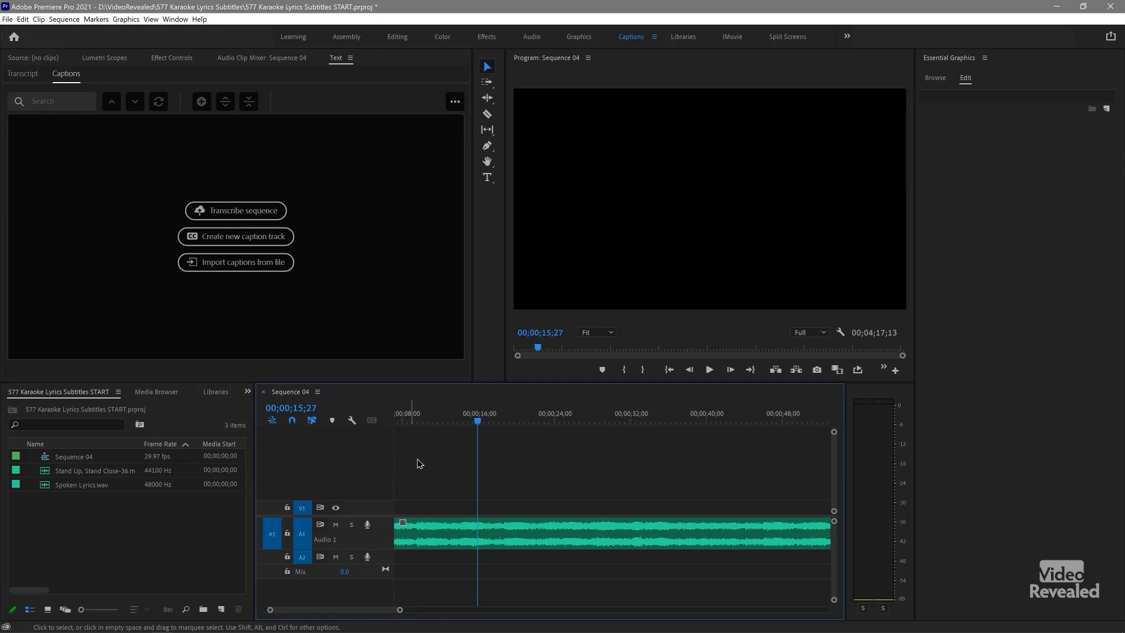
Step: Find the end of the sung section by playback and trim the song clip's end at 00;02;51;17
key(minus)
key(minus)
key(minus)
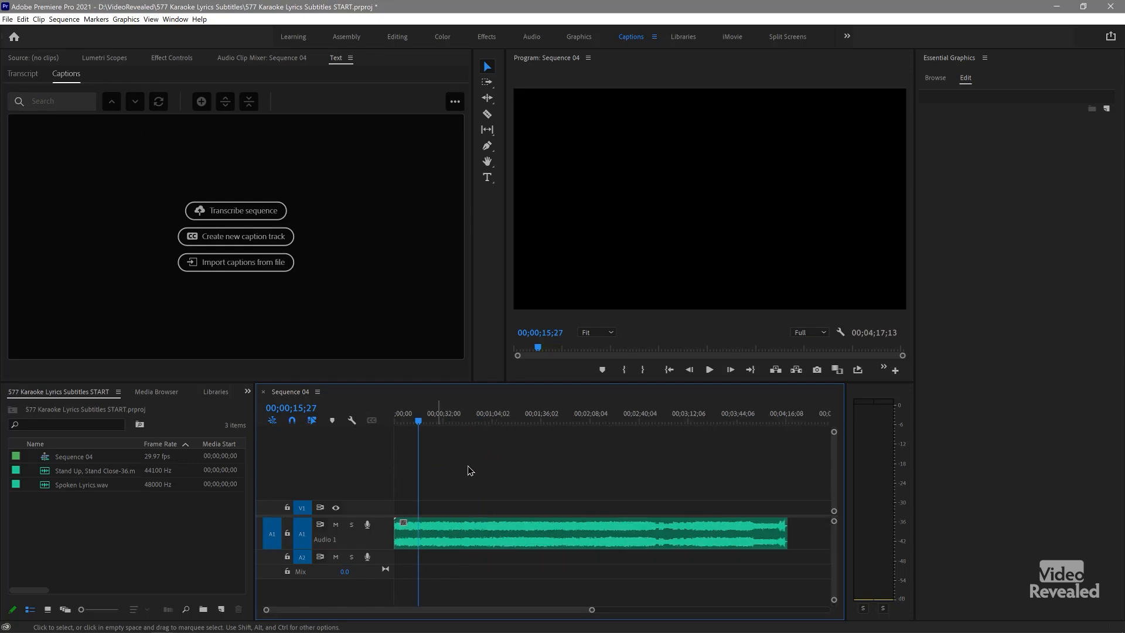
click(662, 417)
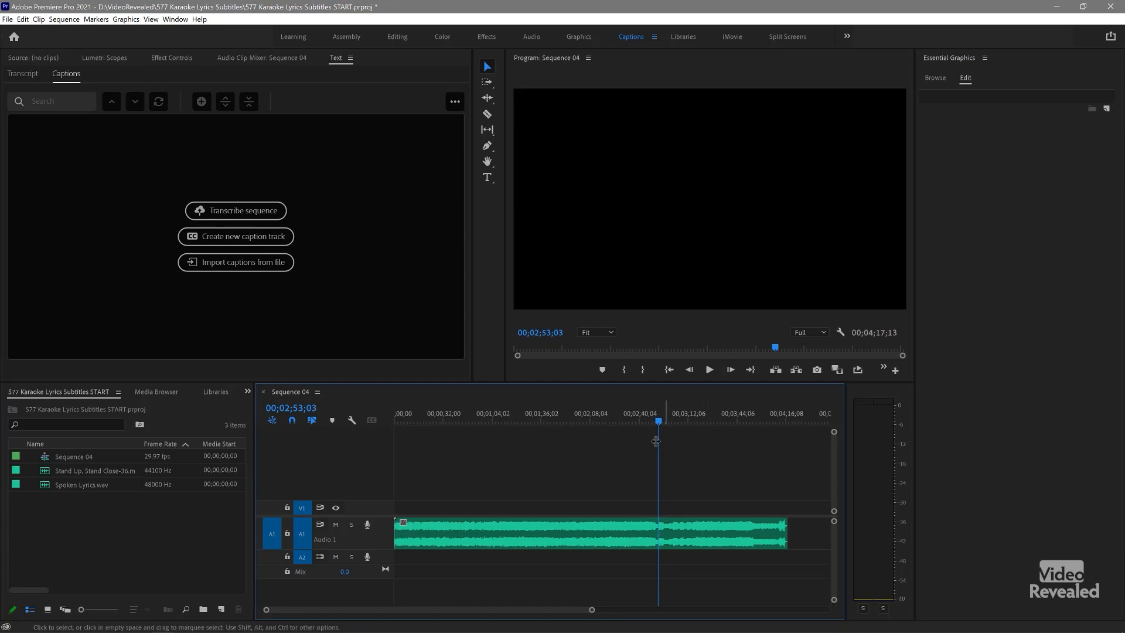
drag(658, 422, 653, 425)
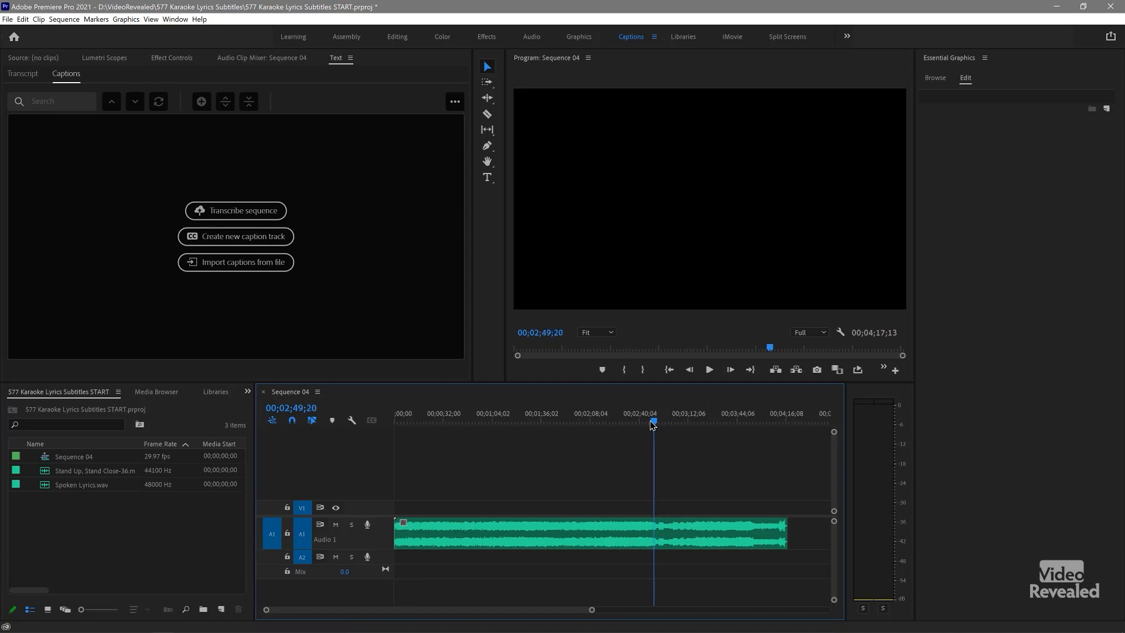
key(space)
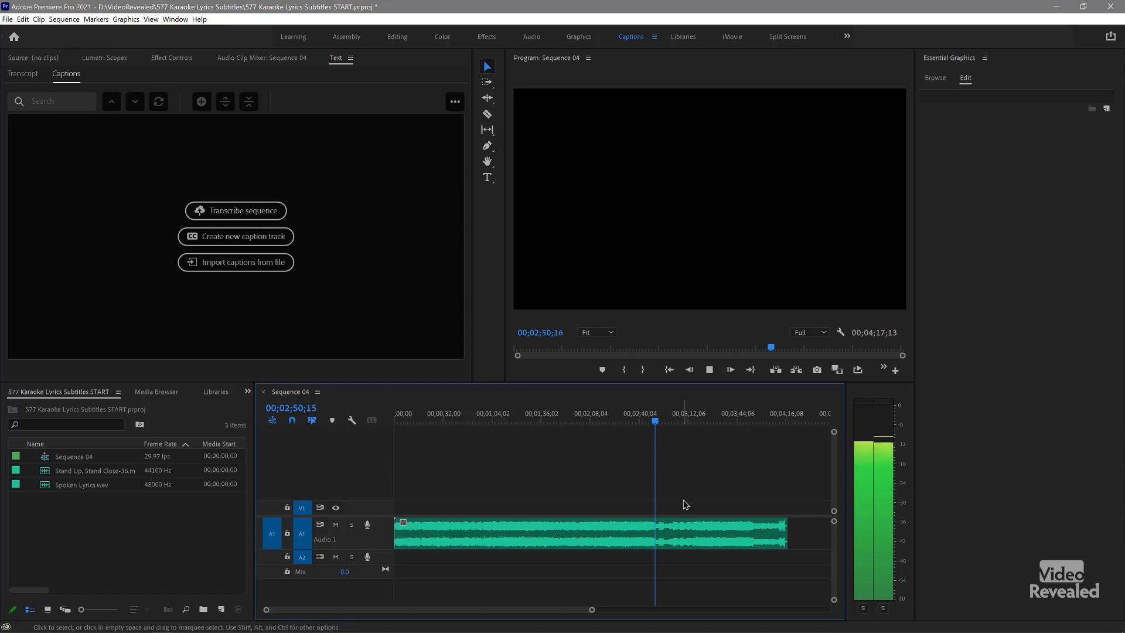
key(space)
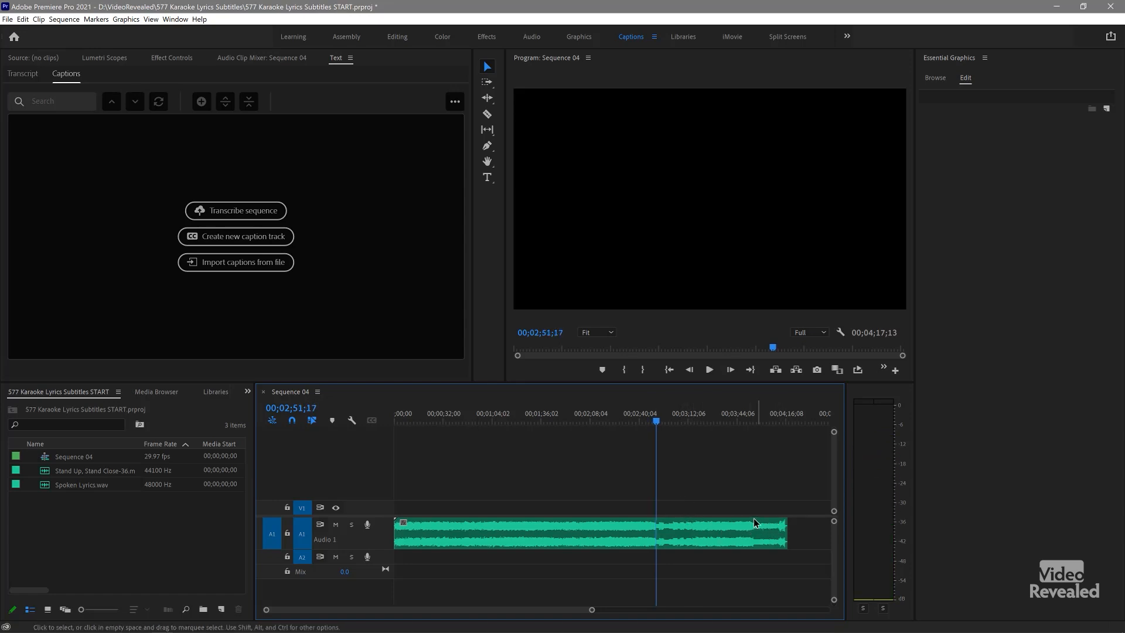
key(w)
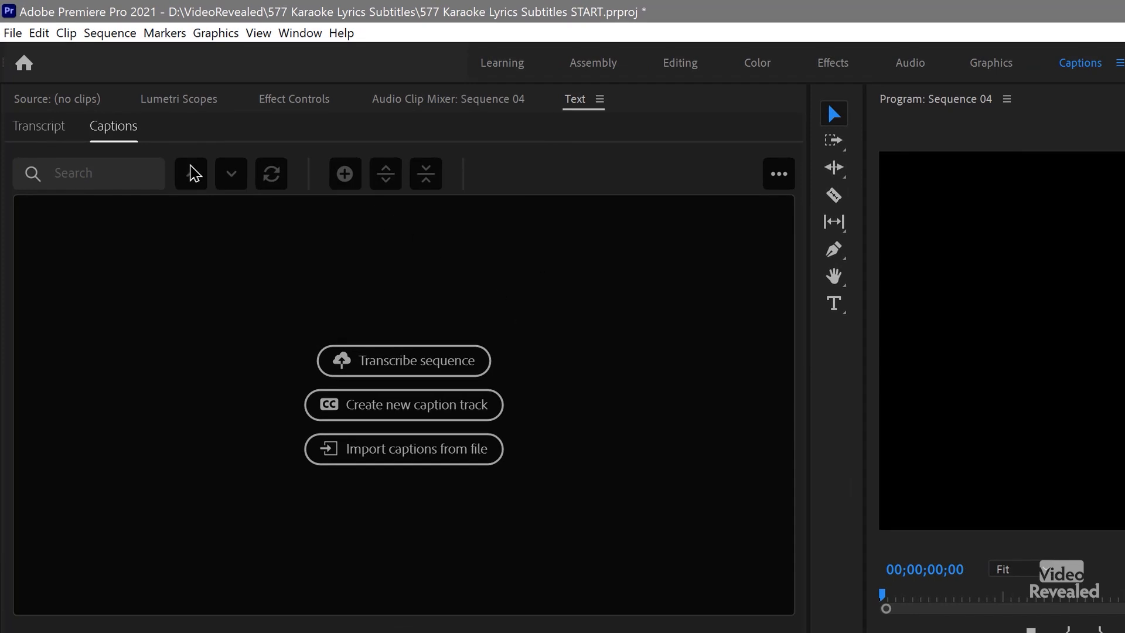
Step: Transcribe the sequence automatically from the audio on track Audio 1, with English as the language
click(48, 130)
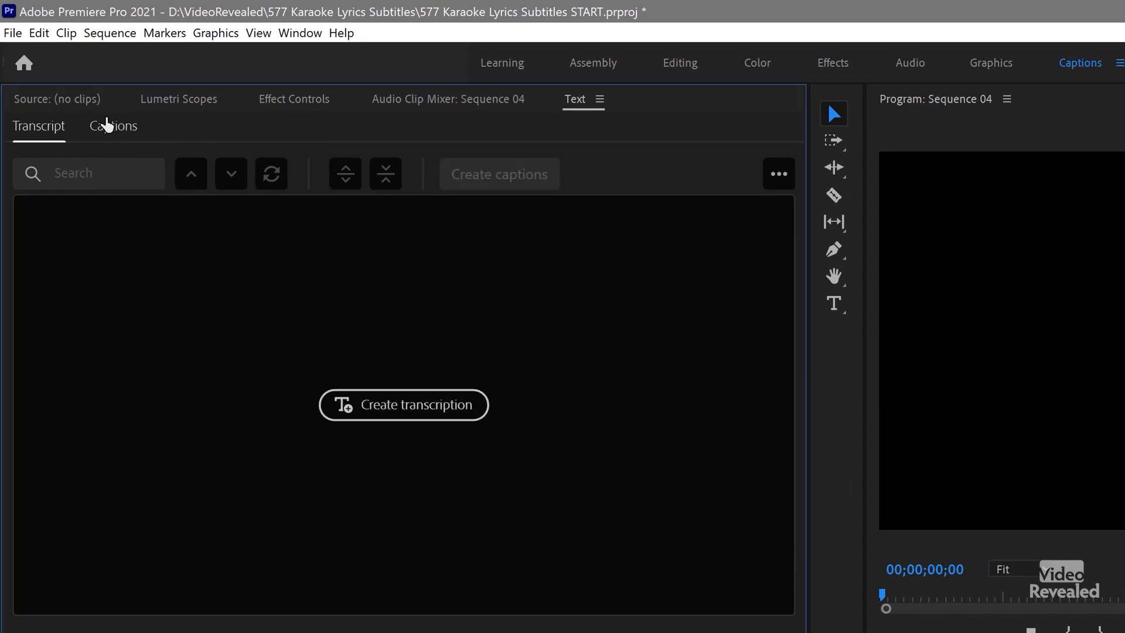
click(109, 130)
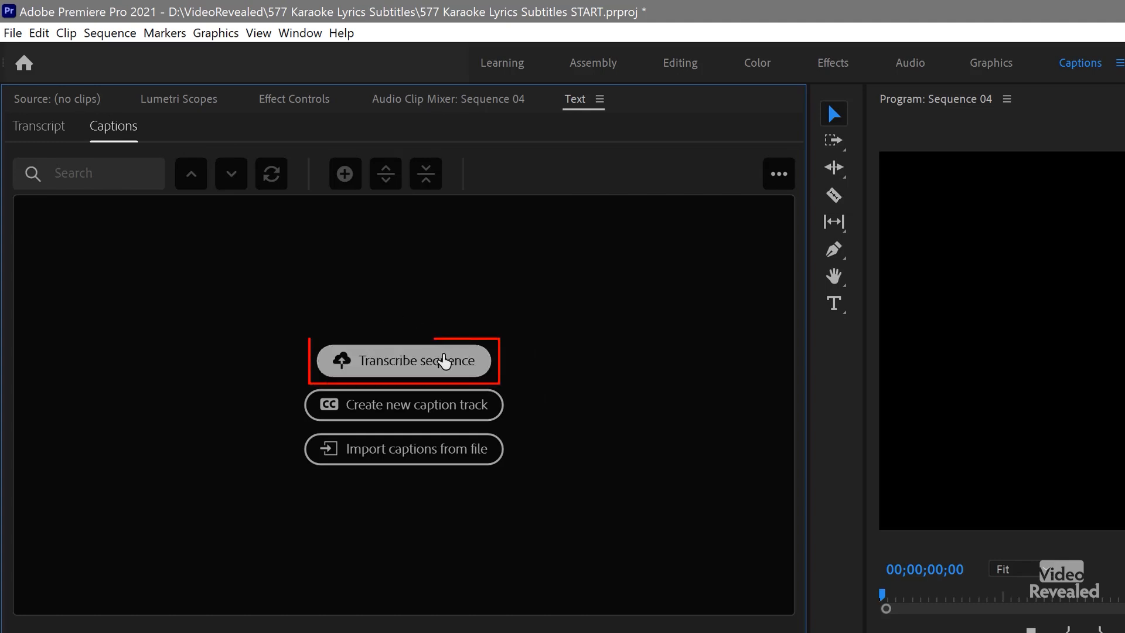
click(445, 361)
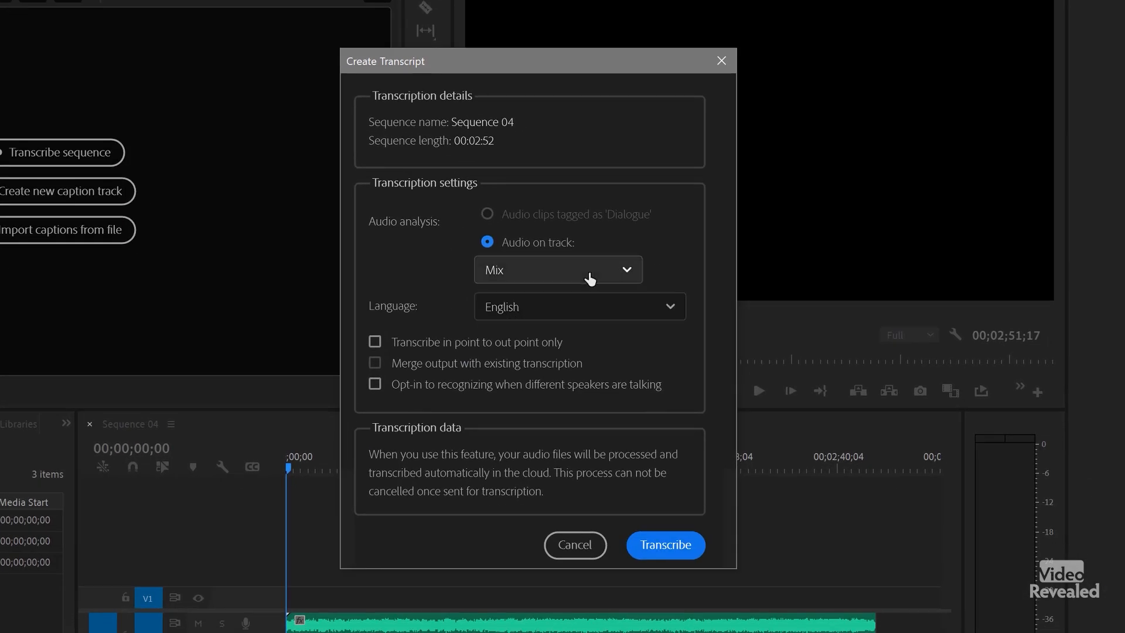
click(589, 279)
click(571, 333)
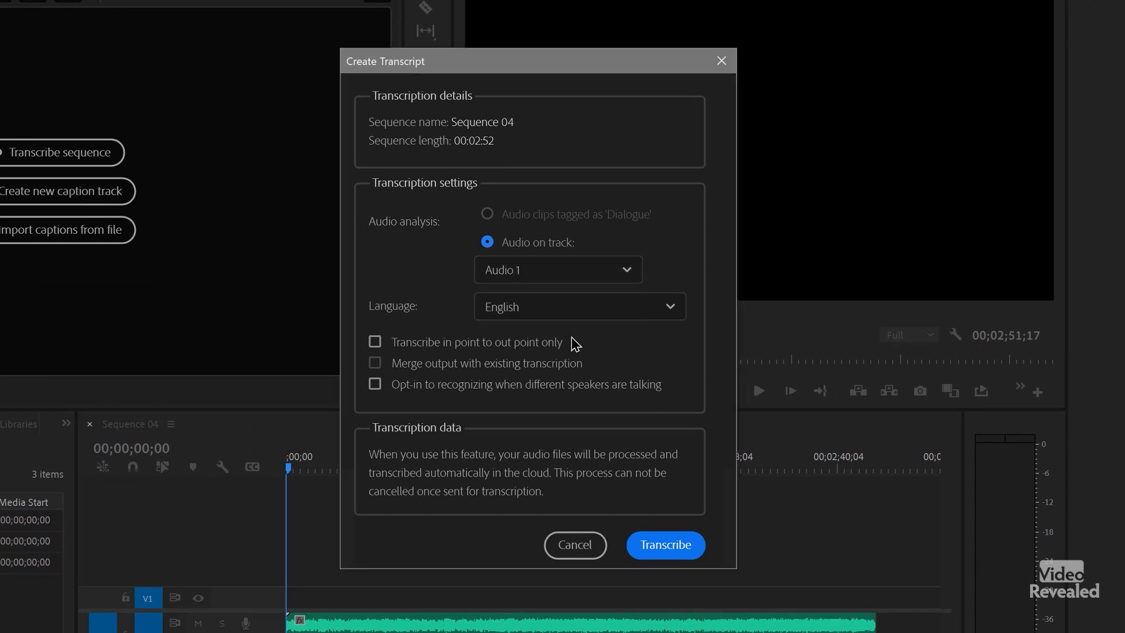
click(549, 315)
click(429, 304)
click(668, 545)
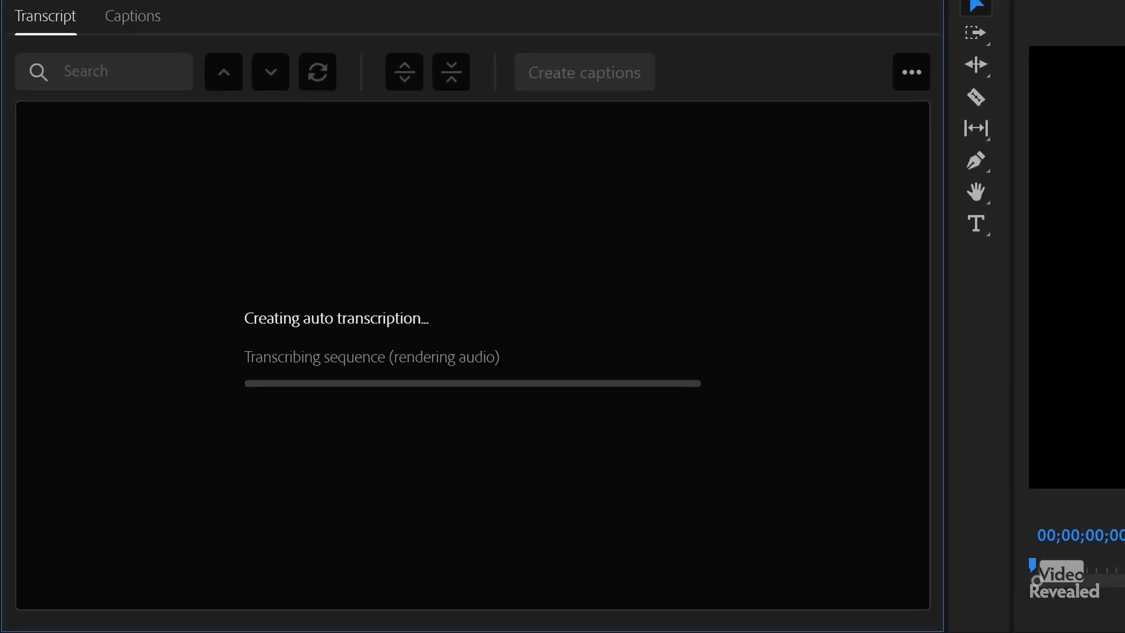
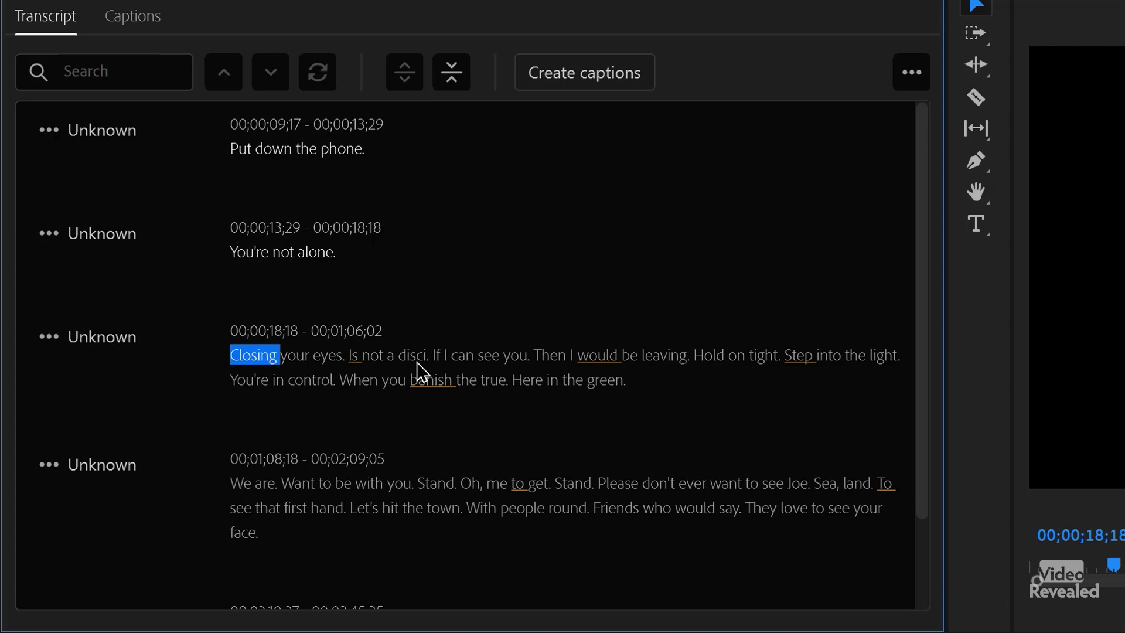
Step: Split the transcript segment that starts with "Closing your eyes" just before "If I can see you"
click(415, 363)
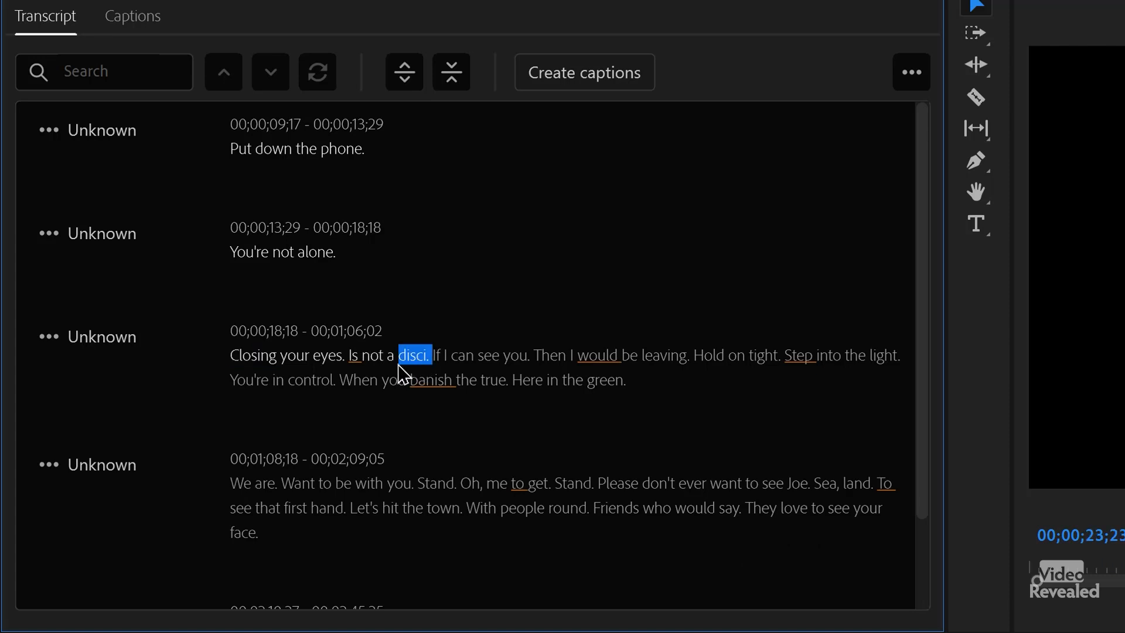
click(438, 357)
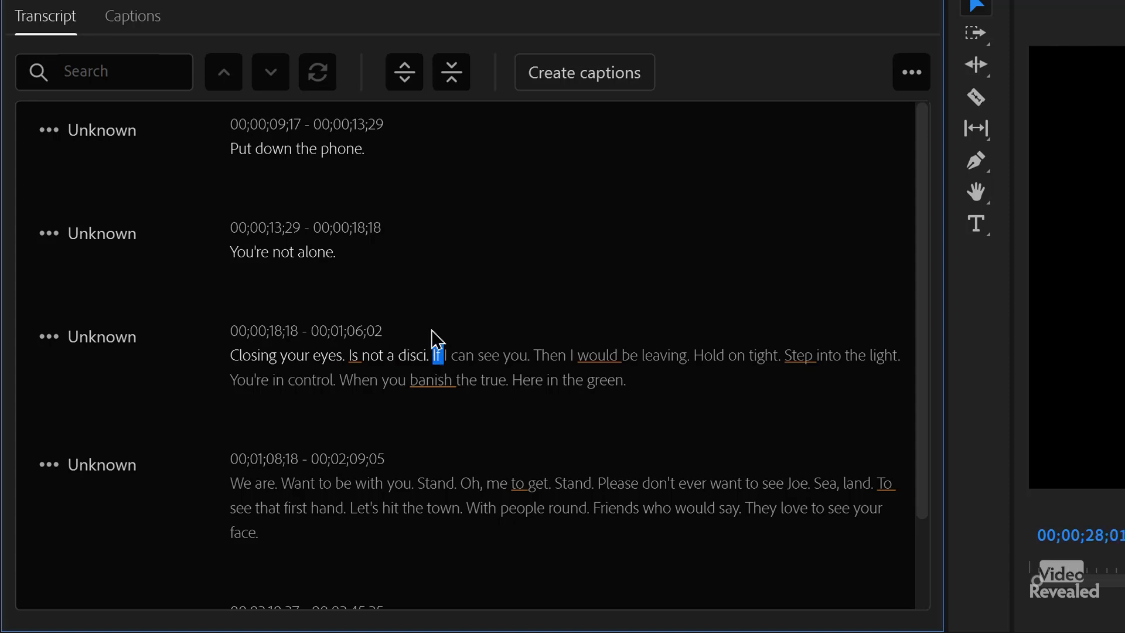
click(406, 75)
scroll(295, 251, down, 1)
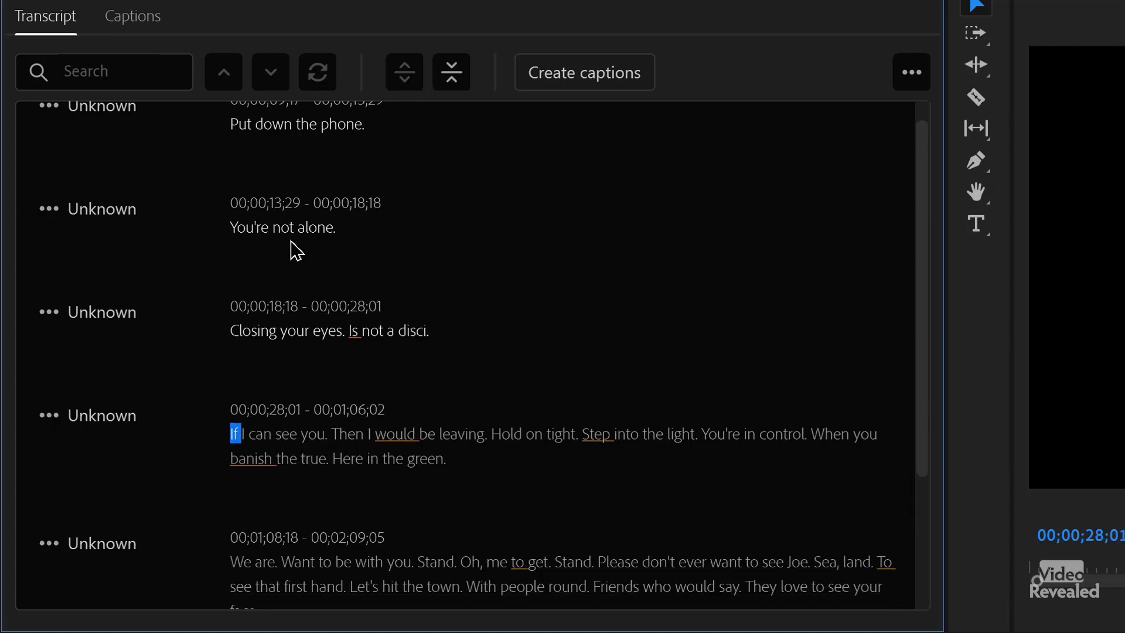
click(238, 125)
click(239, 255)
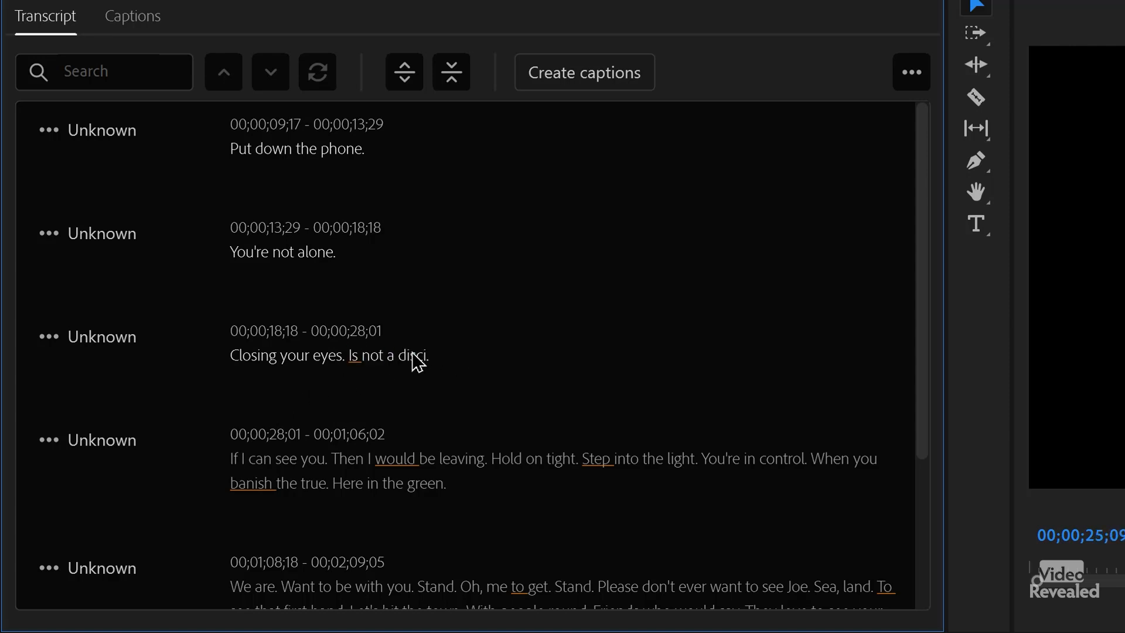
Step: Review the rest of the transcript and create captions from it on the sequence
scroll(421, 409, down, 3)
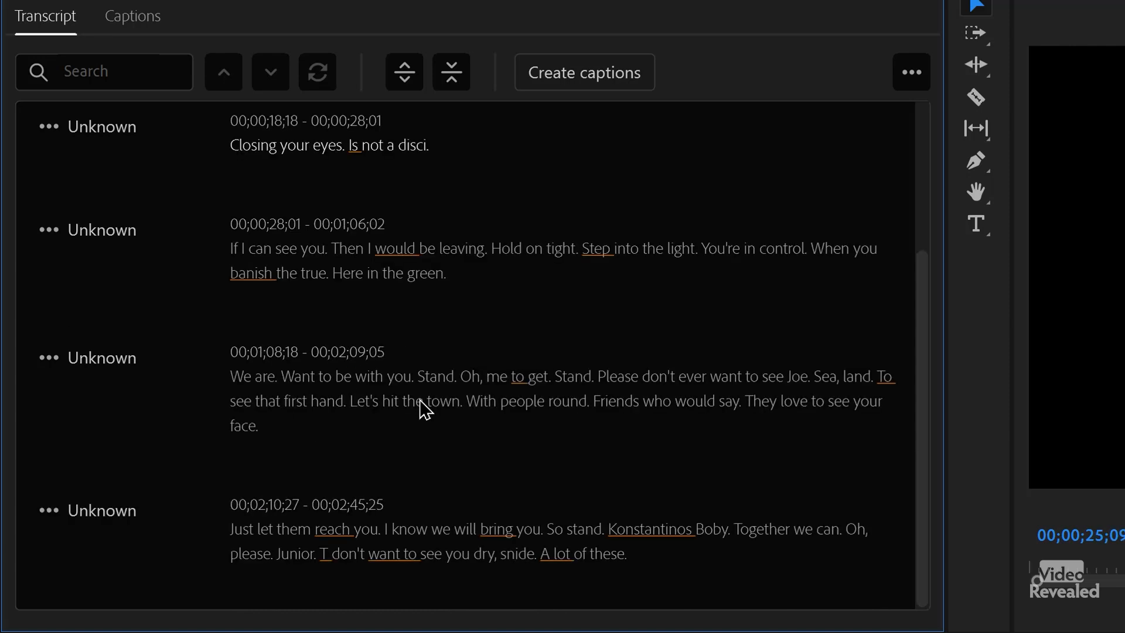
scroll(428, 412, up, 3)
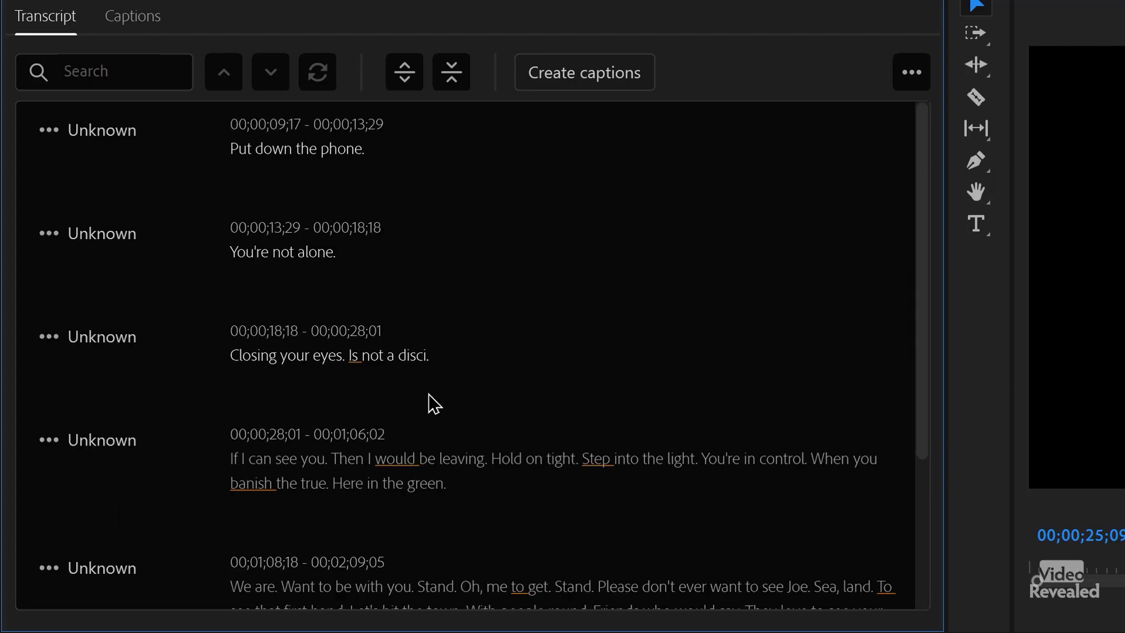
click(584, 82)
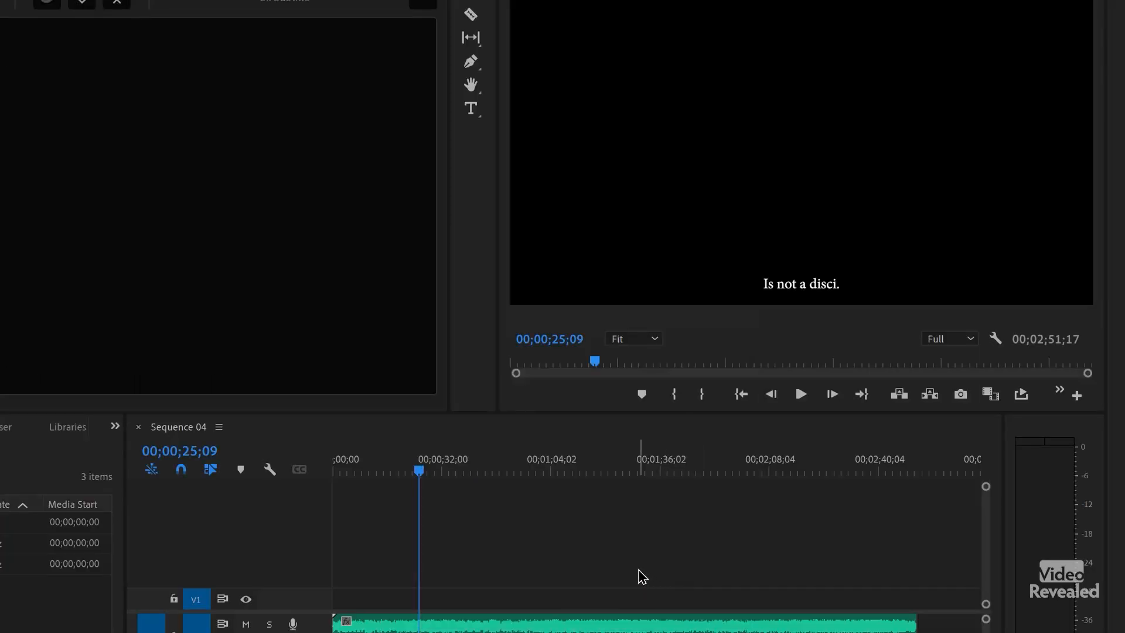
Step: Check the generated captions against the song by playing from 00;00;09;06 and again from 00;00;55;03
drag(382, 471, 366, 470)
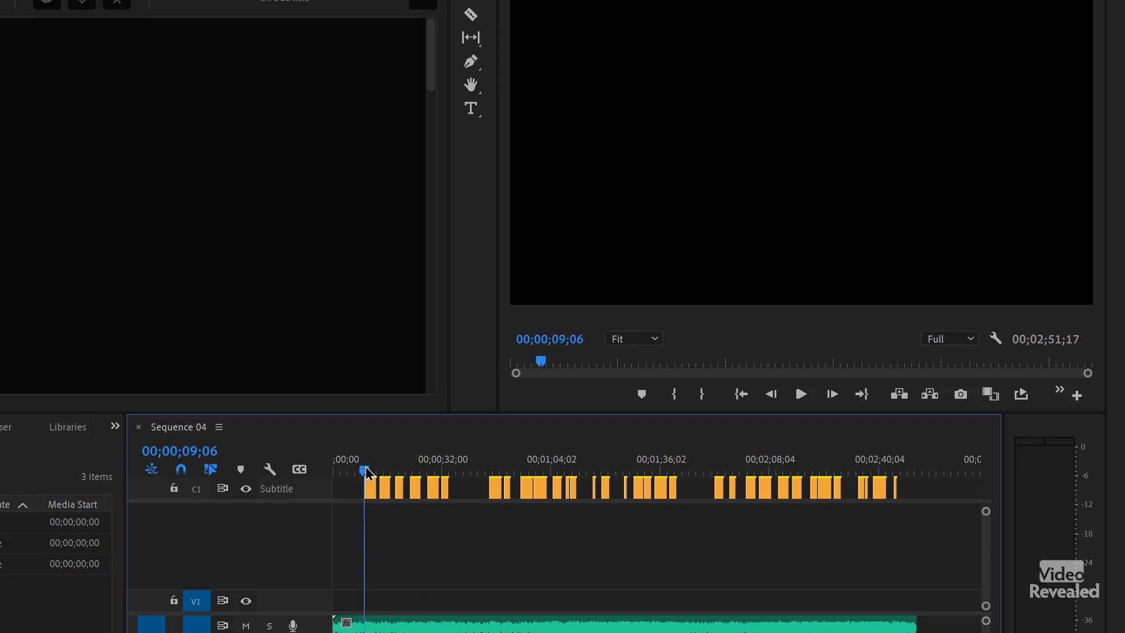
key(space)
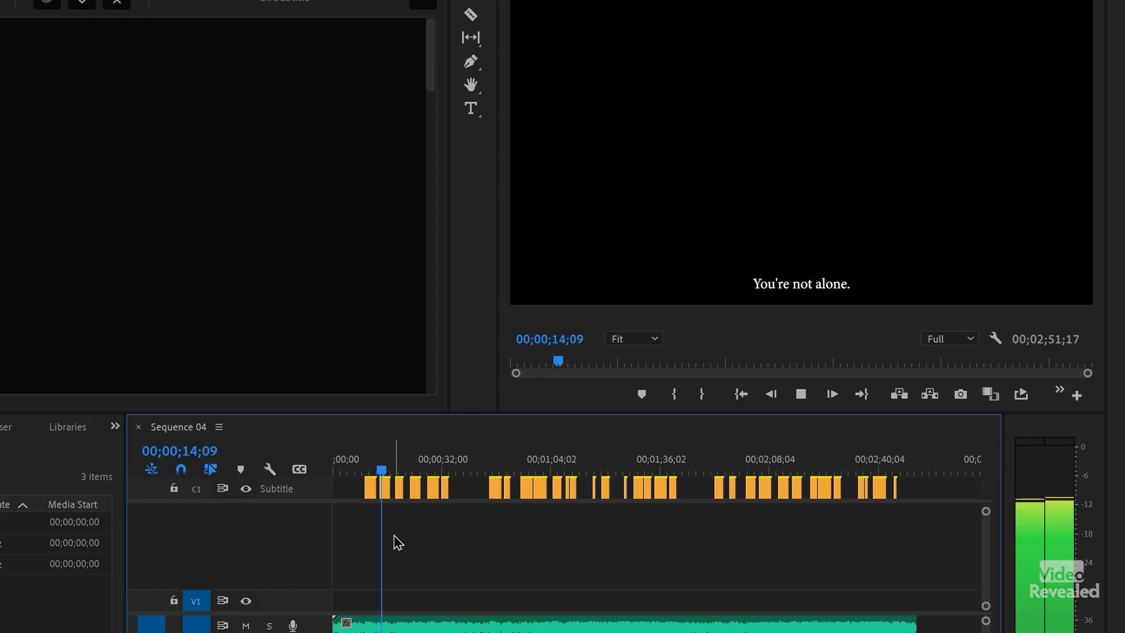
key(space)
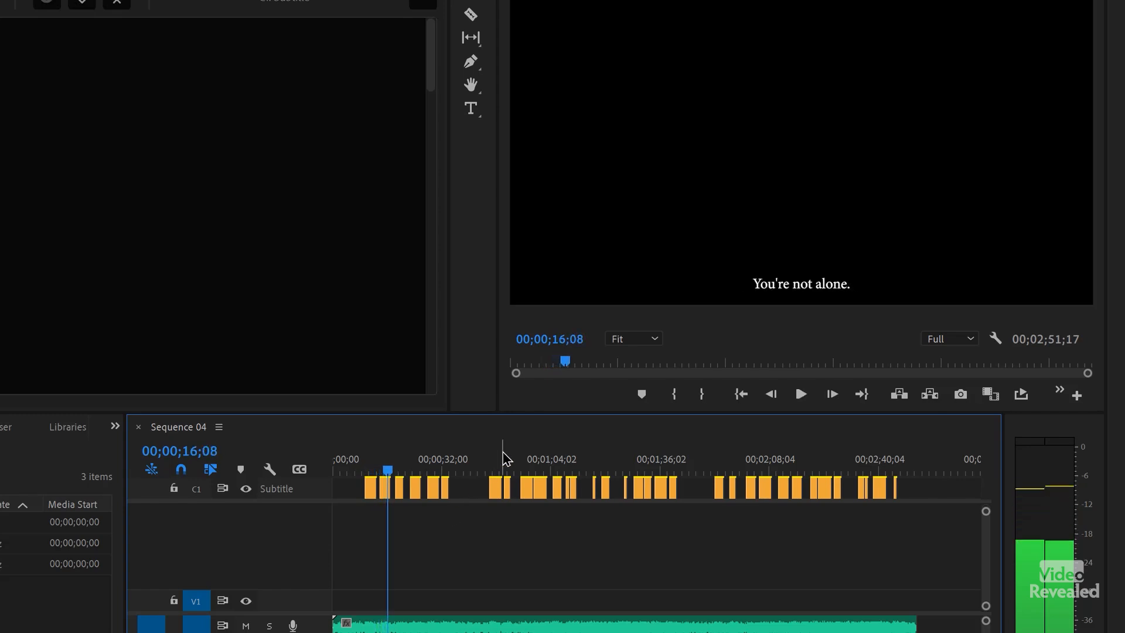
drag(474, 463, 523, 466)
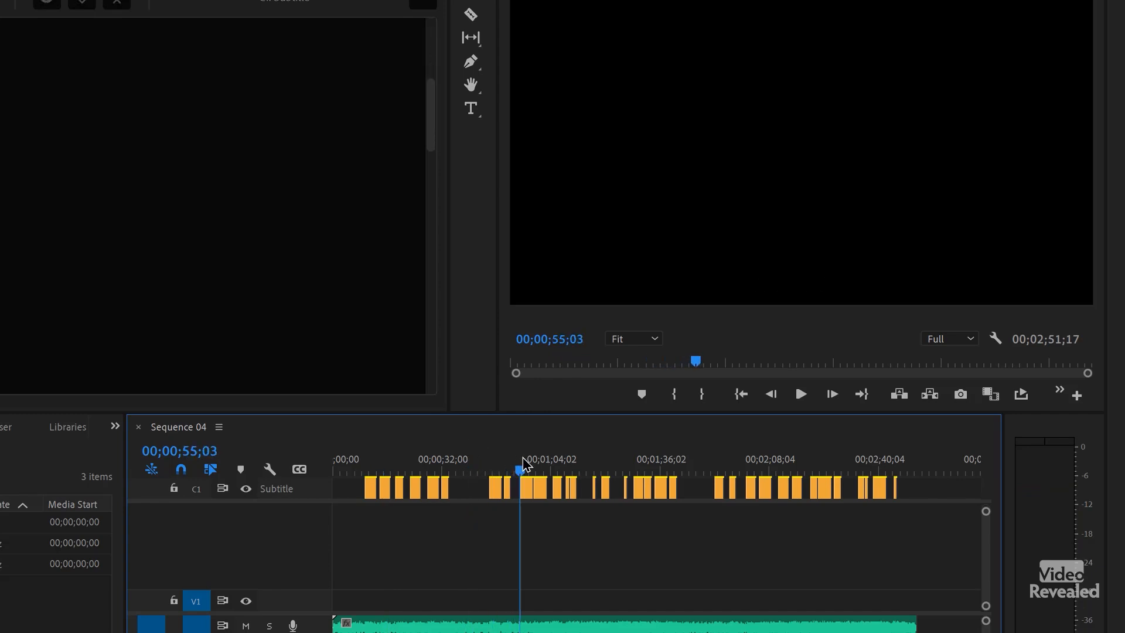
key(space)
click(551, 464)
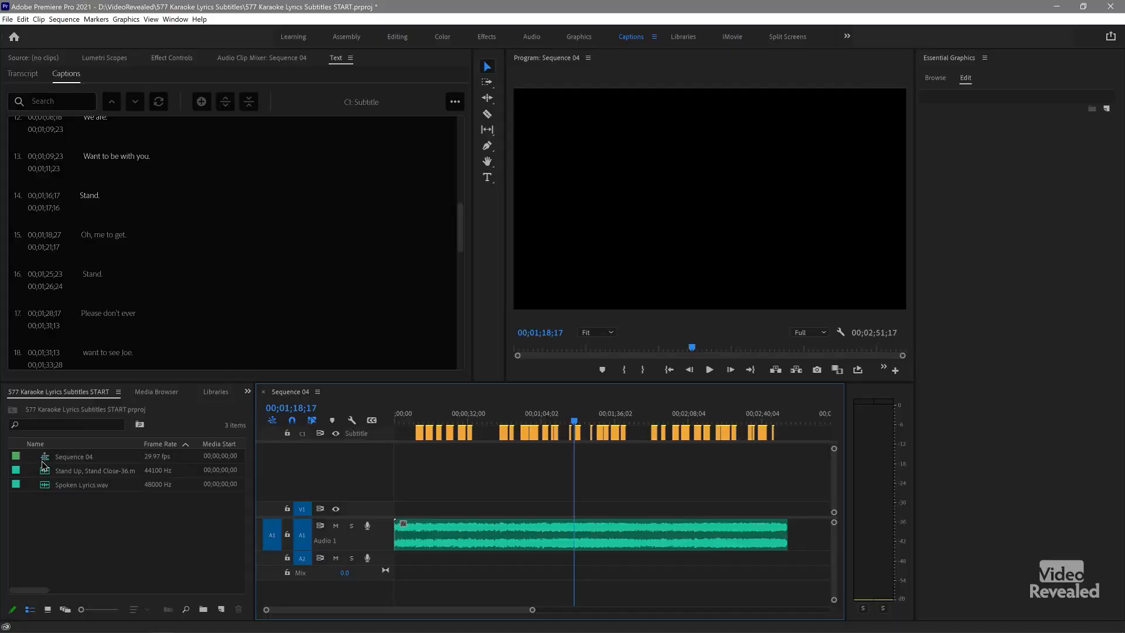
Step: Delete Sequence 04 from the project
click(42, 462)
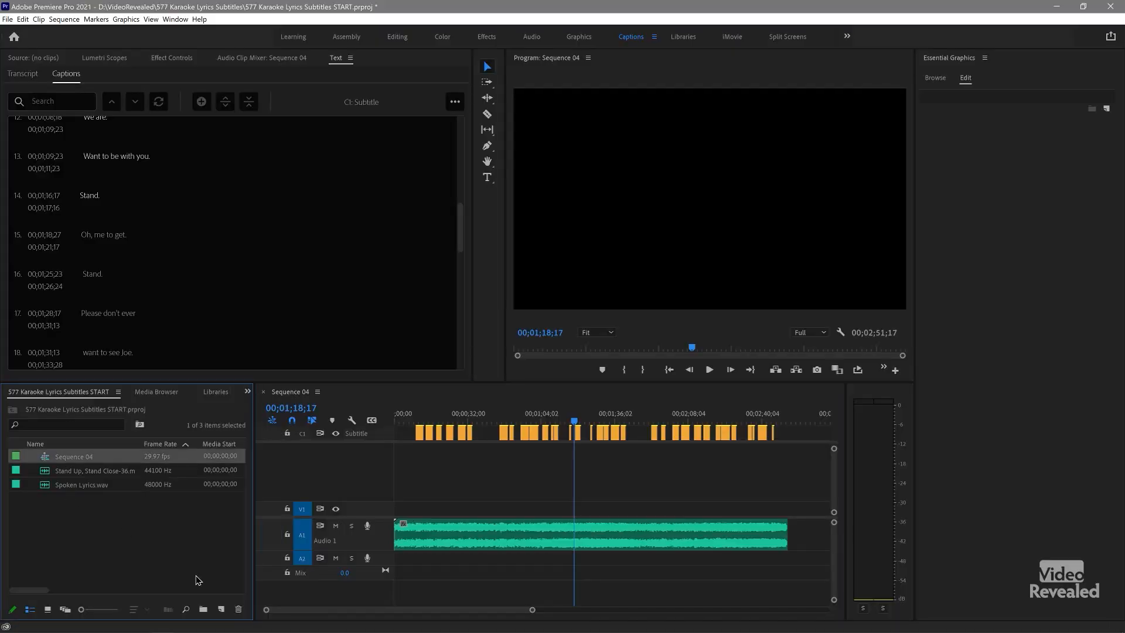
click(238, 609)
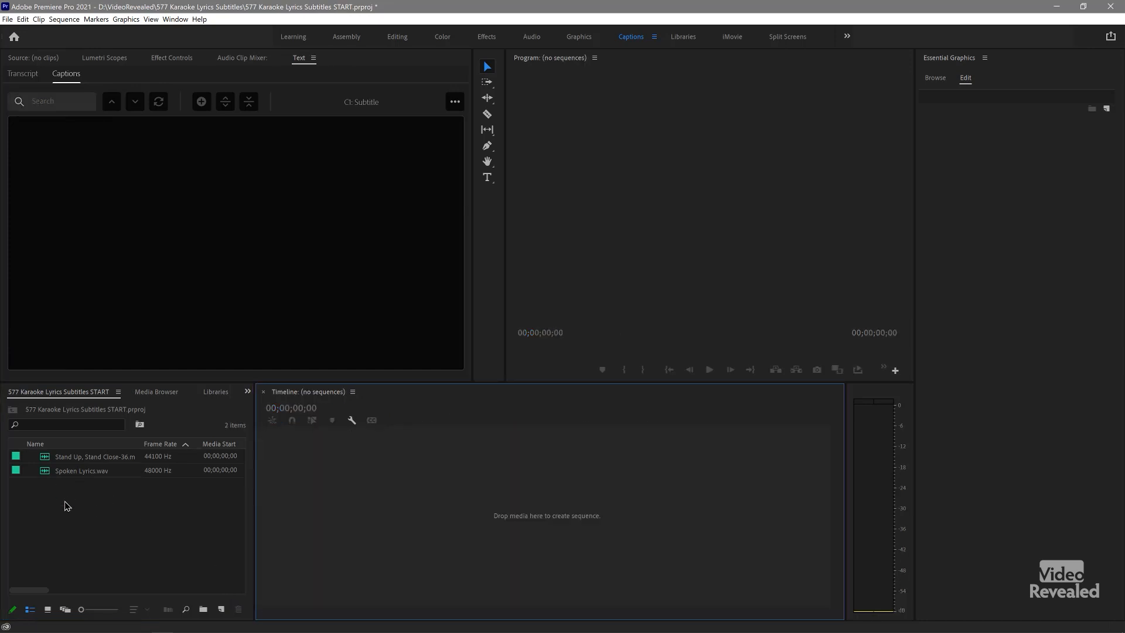
Step: Create a DSLR 1080p30 sequence named "Lyrics" with one video track and two audio tracks, removing Audio 3
click(221, 610)
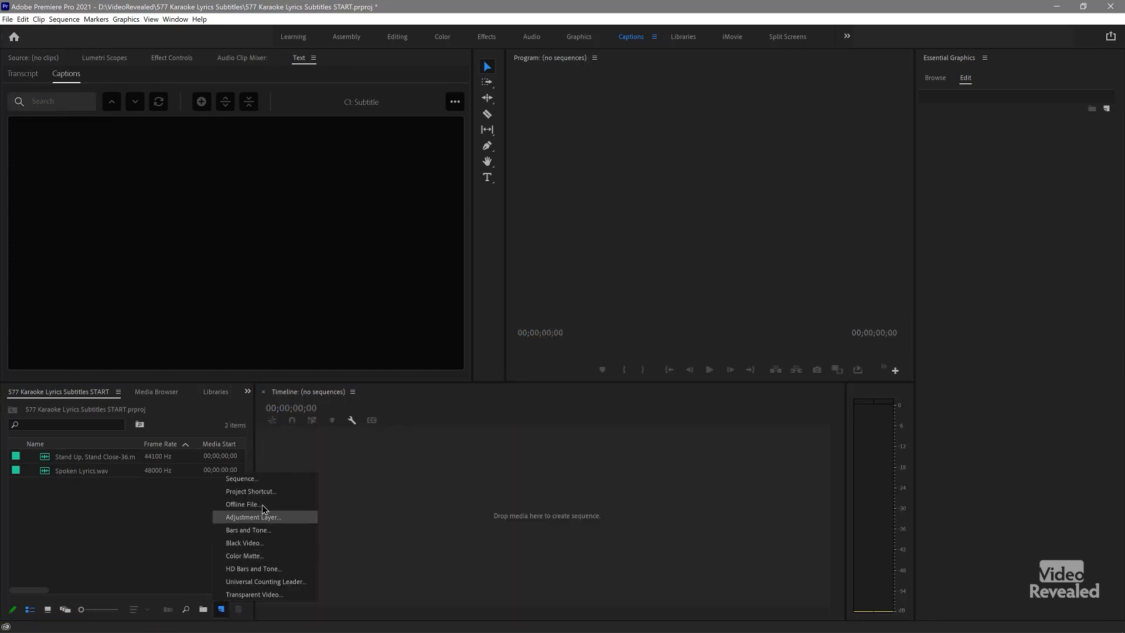
click(264, 480)
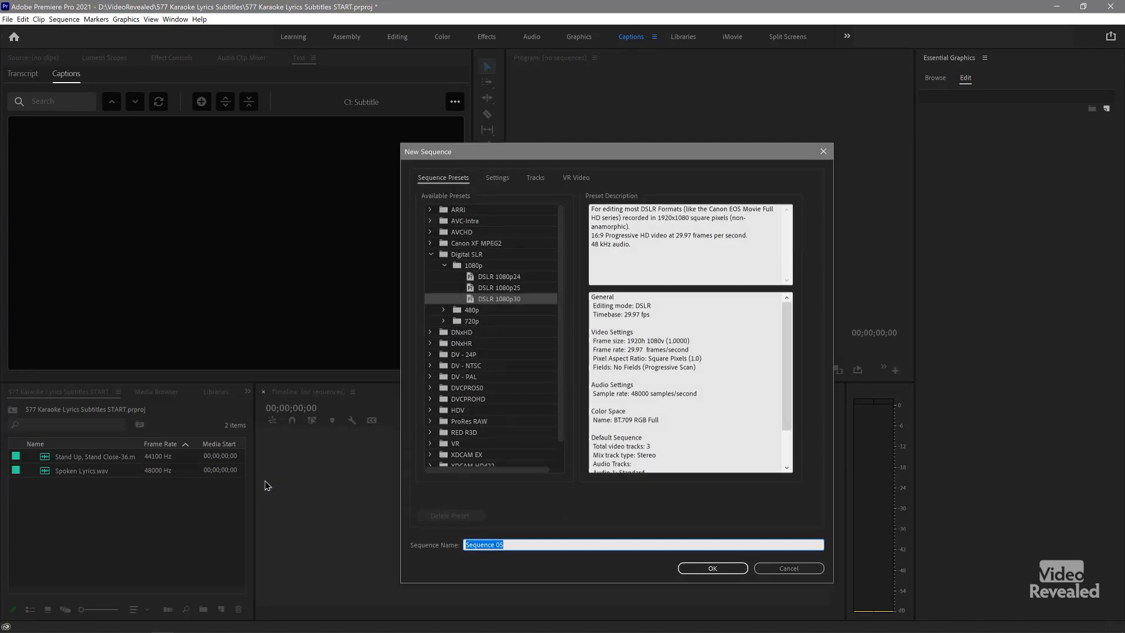
click(498, 182)
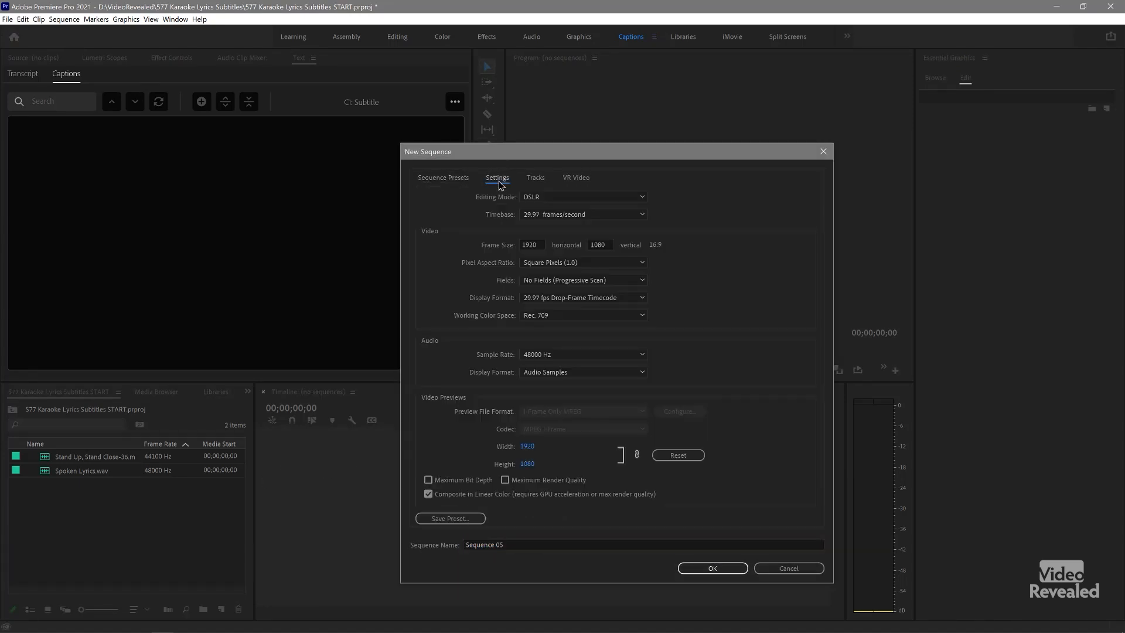
click(544, 179)
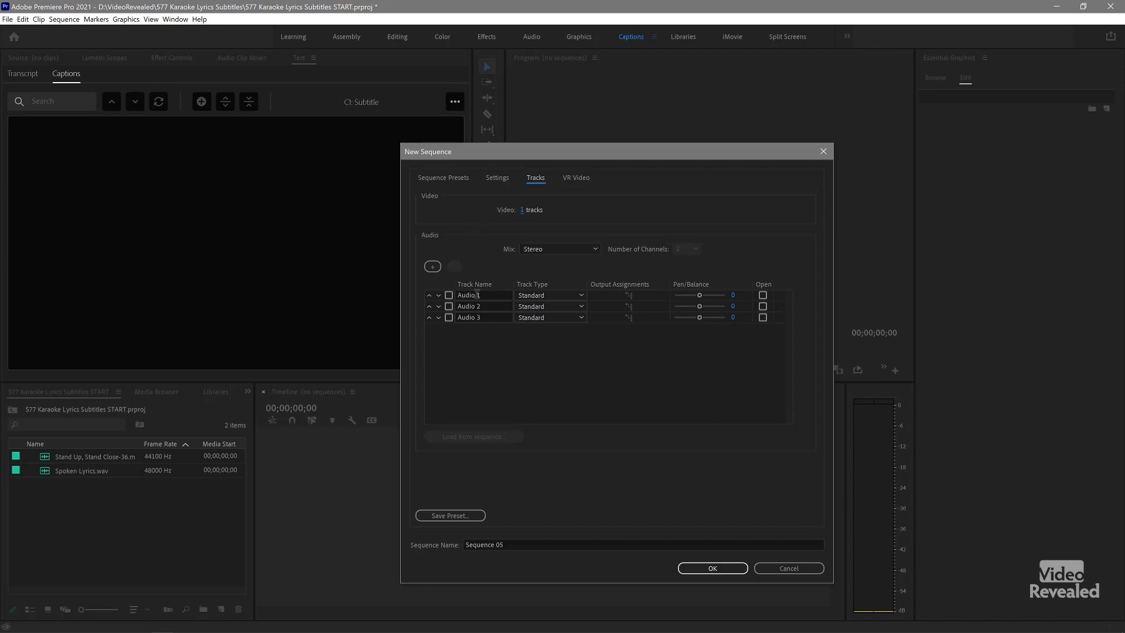
click(449, 318)
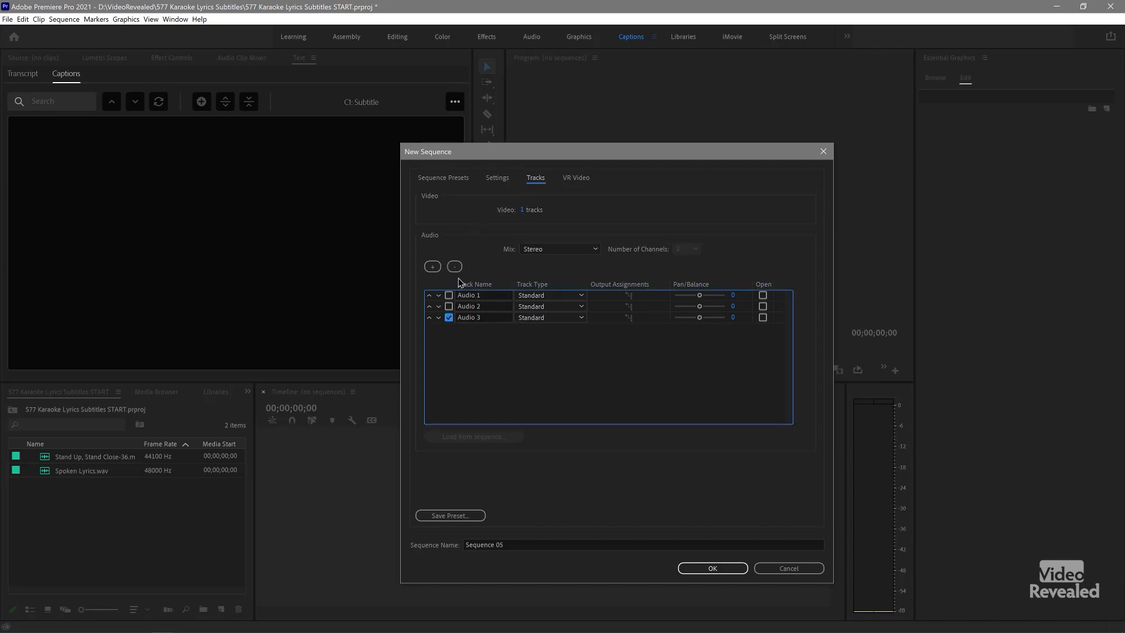
click(455, 267)
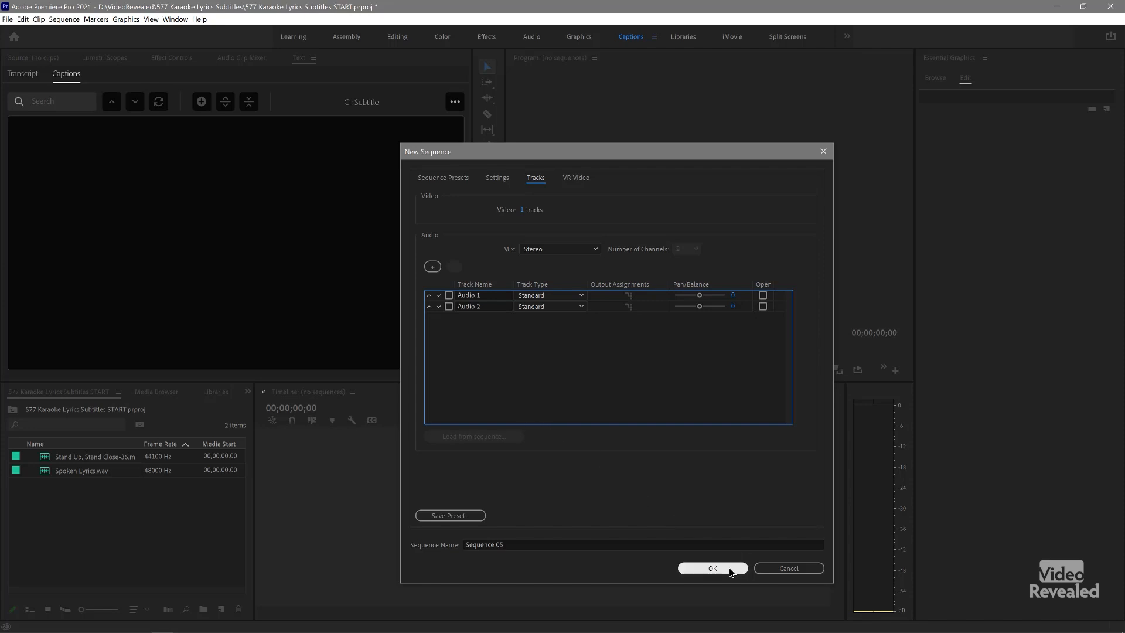
drag(515, 544, 401, 536)
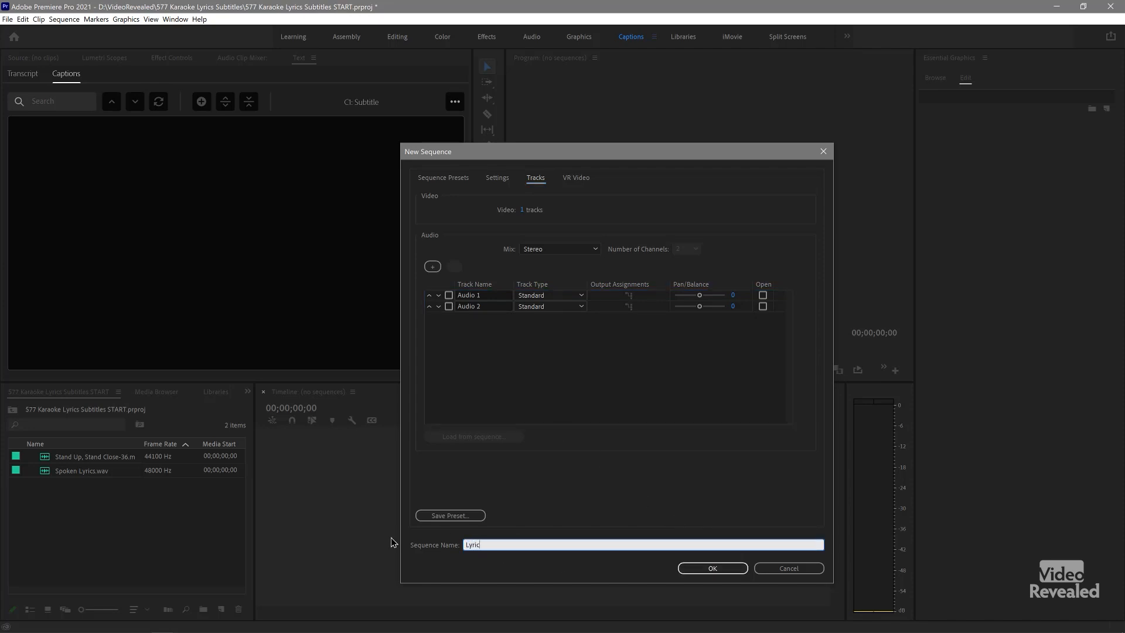
text(Lyrics)
click(713, 567)
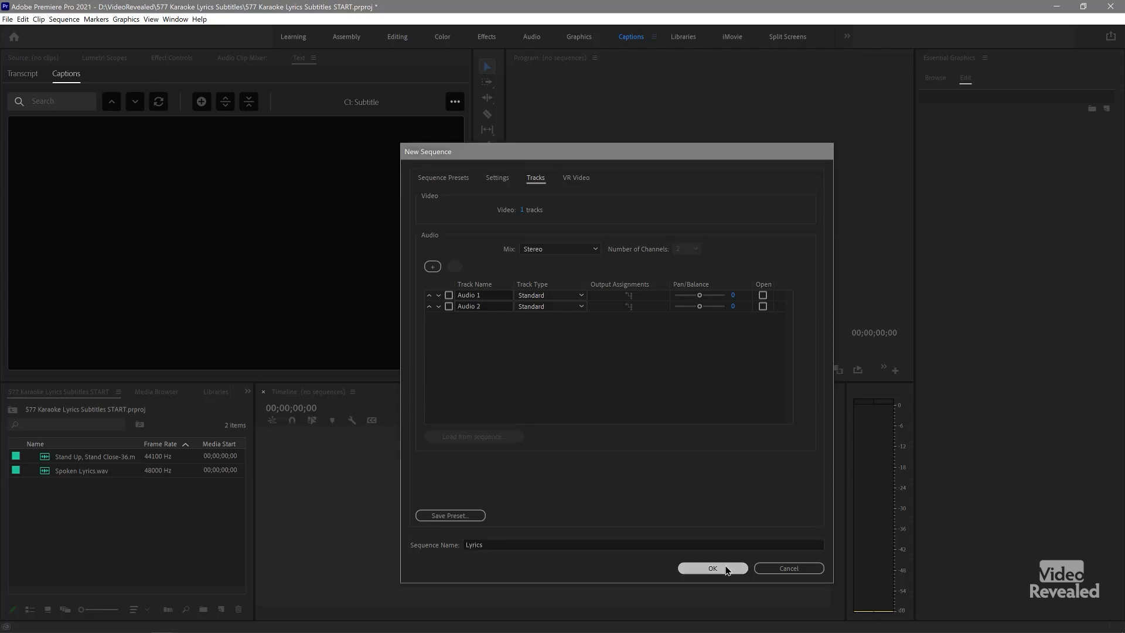
Step: Place the song "Stand Up, Stand Close" on track A1 at the start of the Lyrics sequence
drag(46, 474, 394, 525)
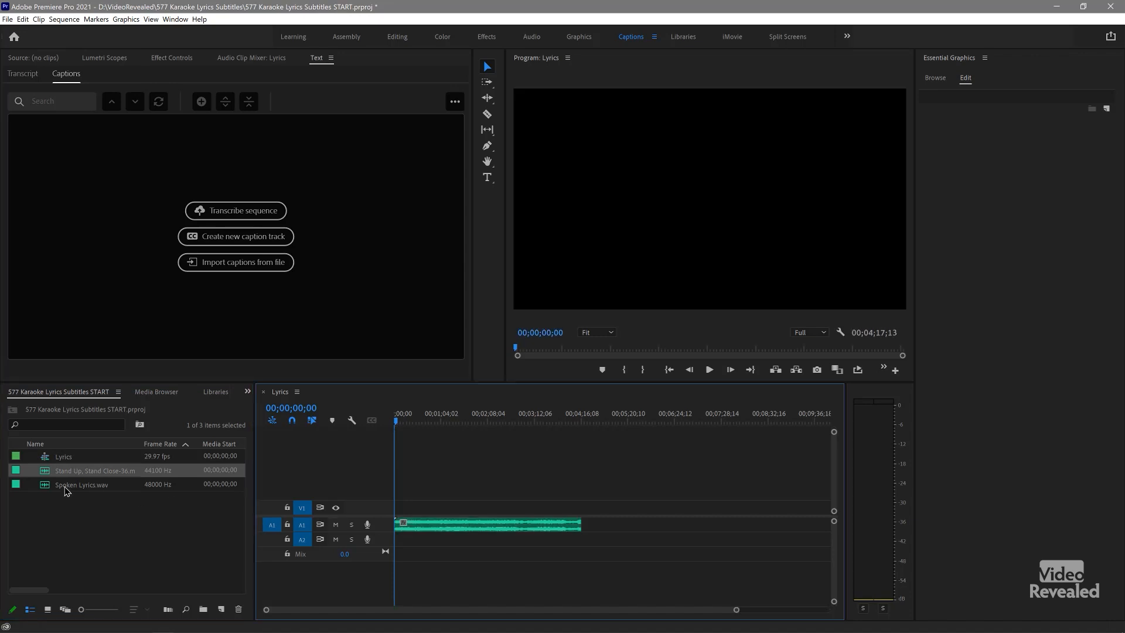
Step: Place Spoken Lyrics.wav on track A2 near the start of the Lyrics sequence and enlarge the audio tracks' height
drag(49, 486, 401, 545)
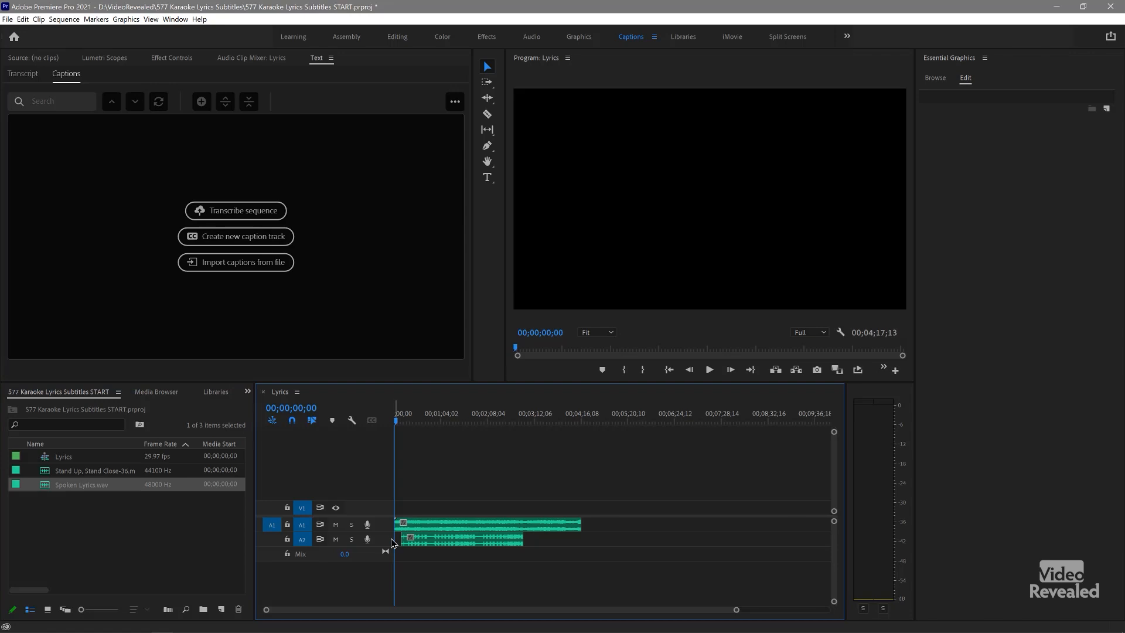
key(equal)
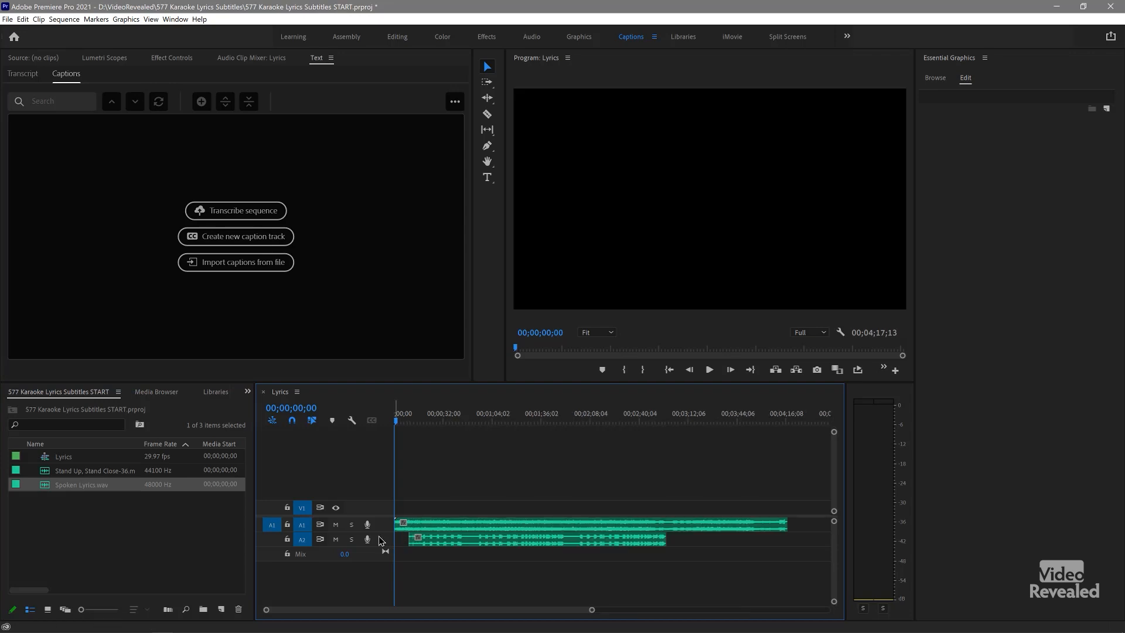
key(alt+equal)
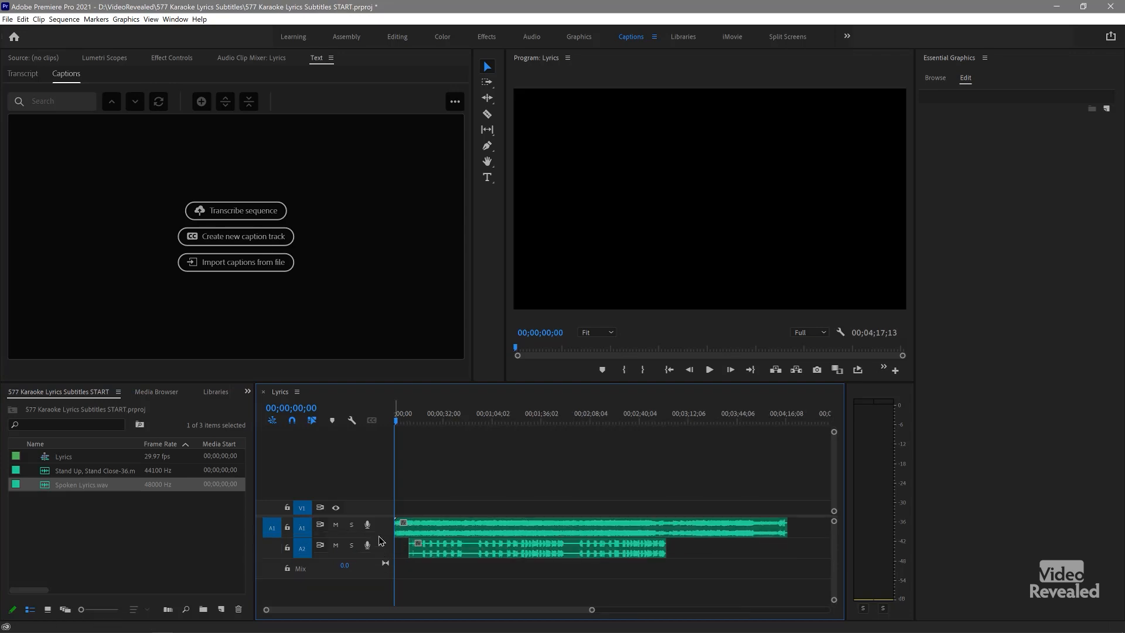
Step: Open the project's Scratch Disks settings to check where captured audio is stored
click(9, 21)
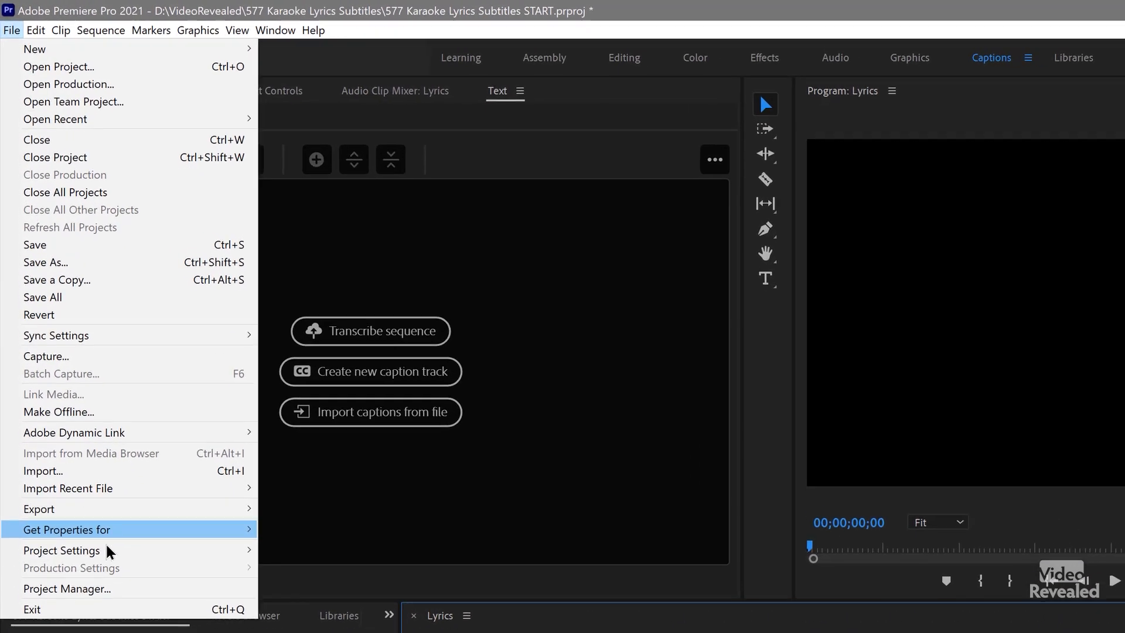
mouse_move(92, 352)
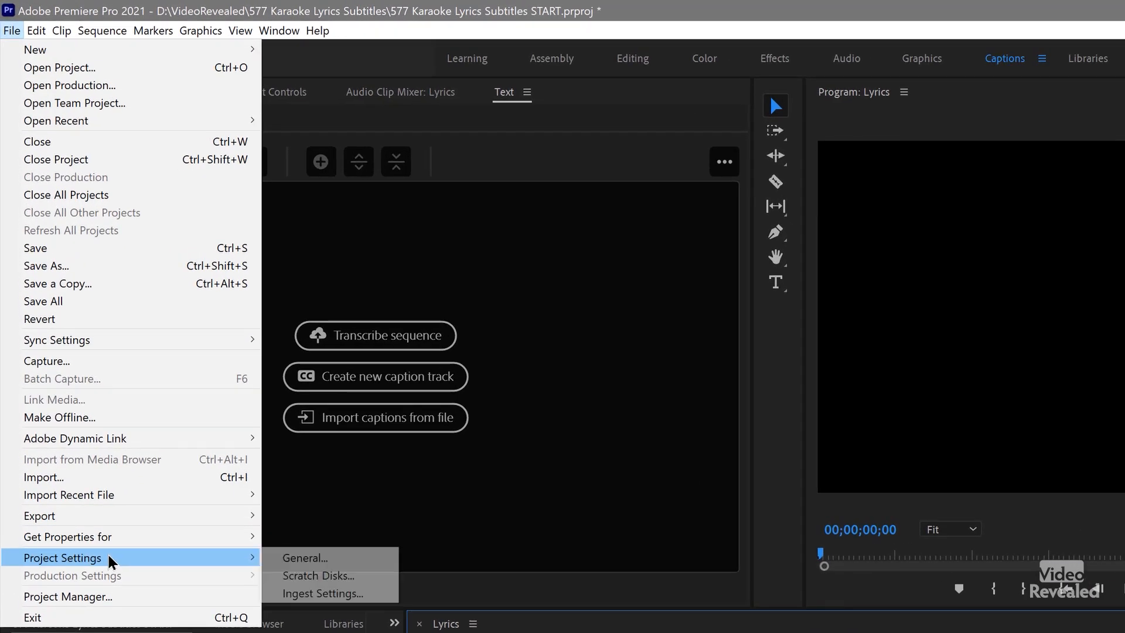
click(362, 577)
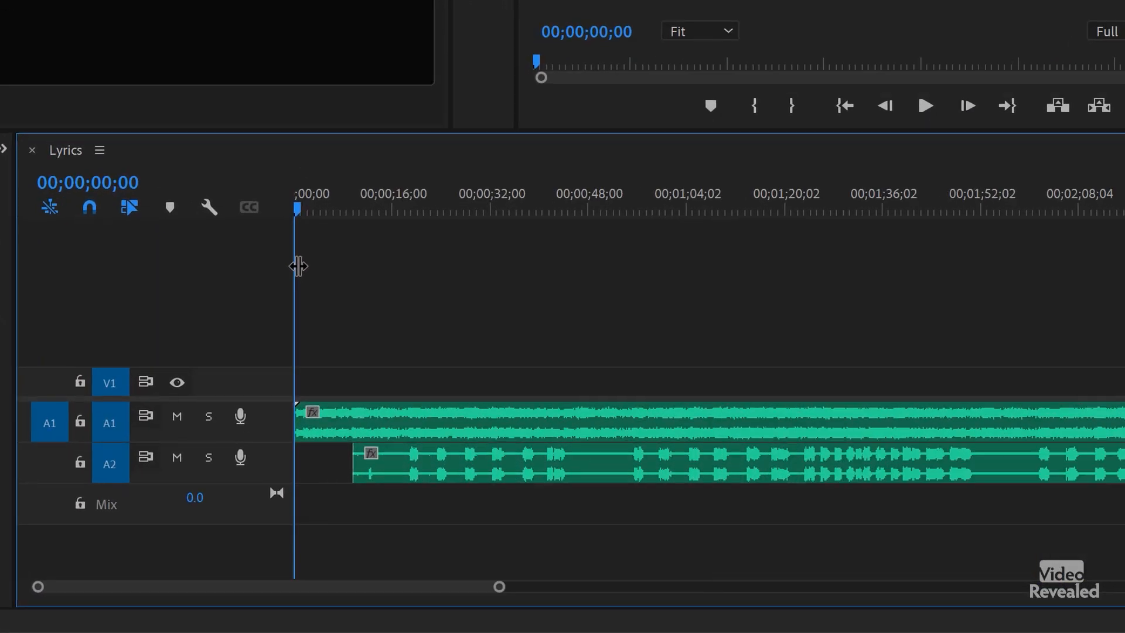
Step: Play the song from about 00;00;09;23 to locate the first vocal and trim the start of the spoken-lyrics clip on A2
key(=)
click(415, 209)
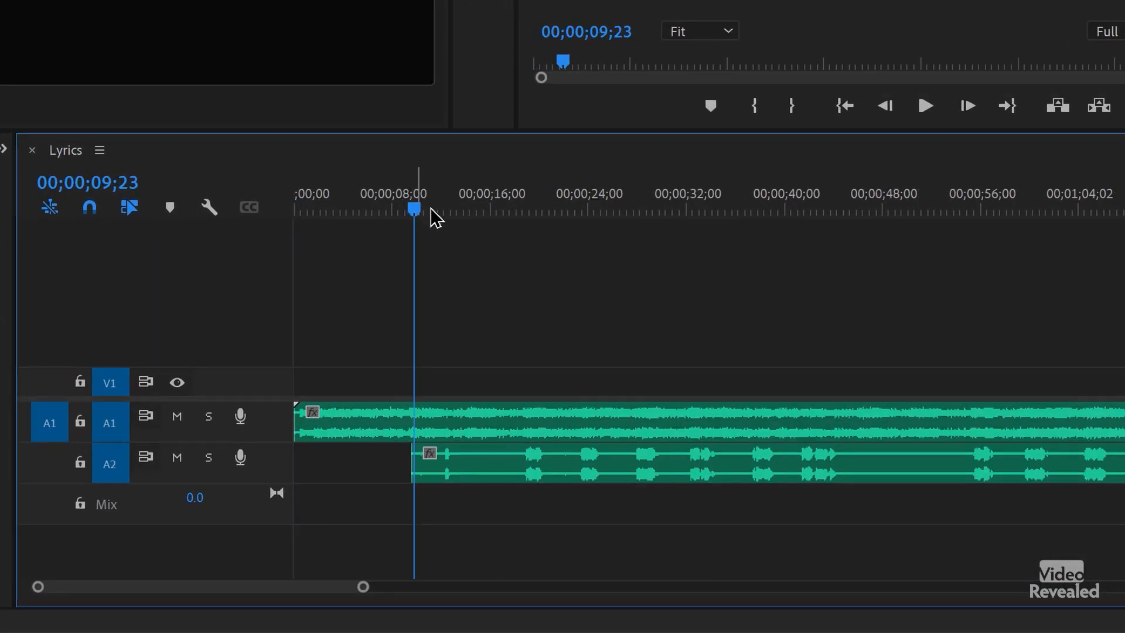
key(space)
key(space)
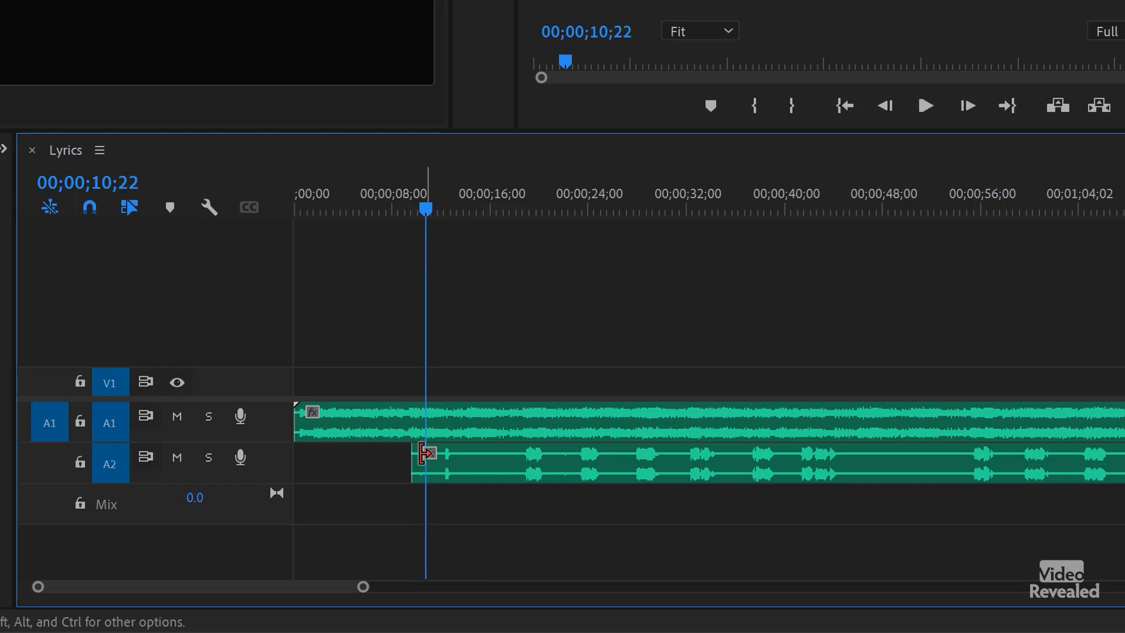
drag(415, 467, 463, 473)
Step: Shift the spoken-lyrics clip earlier so its first line lines up with the song's first vocal at about 00;00;10;01
click(409, 211)
key(space)
key(space)
key(alt+shift+Left)
key(alt+shift+Left)
key(alt+shift+Left)
key(alt+shift+Left)
key(alt+shift+Left)
key(alt+shift+Left)
key(alt+shift+Left)
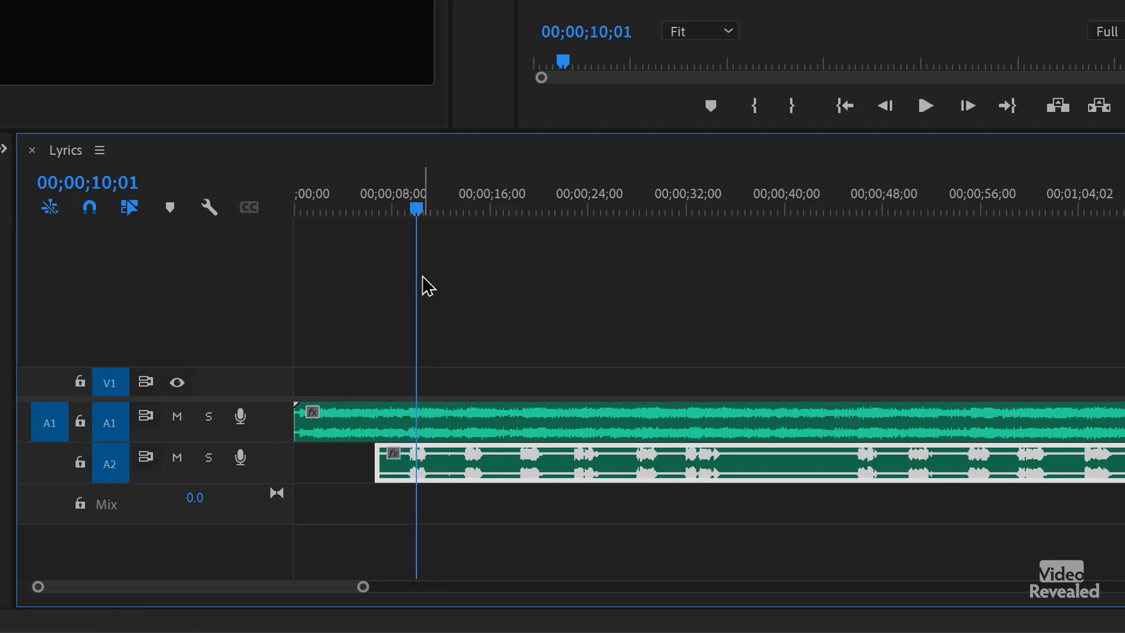
Step: Play the song and spoken lyrics together, muting and unmuting track A1 to check how the spoken lines match
click(409, 213)
key(space)
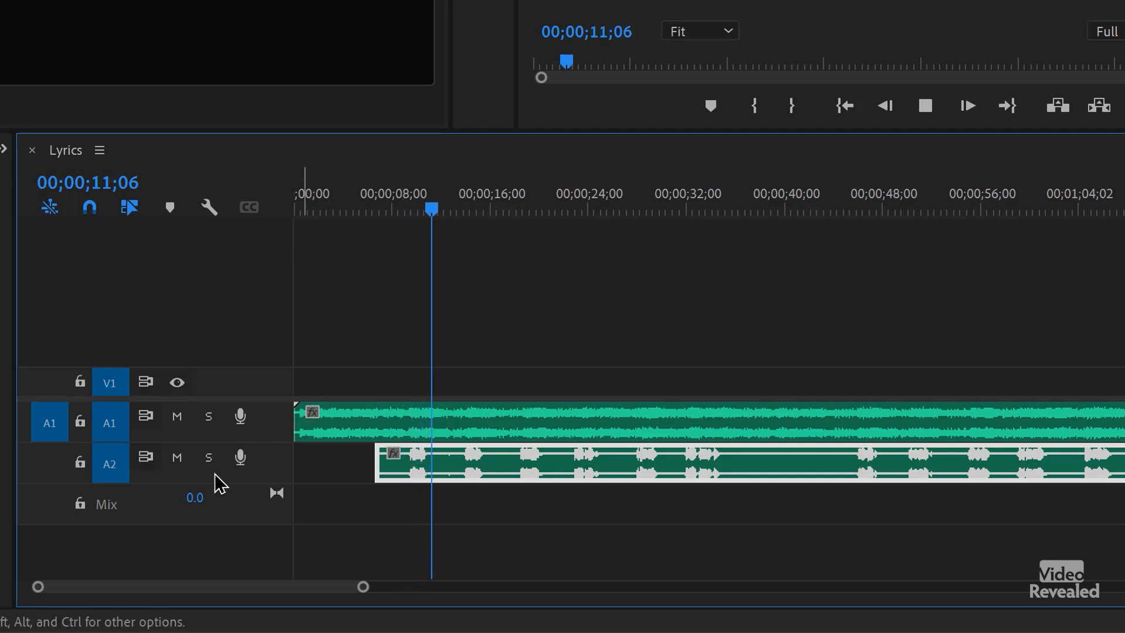
click(177, 417)
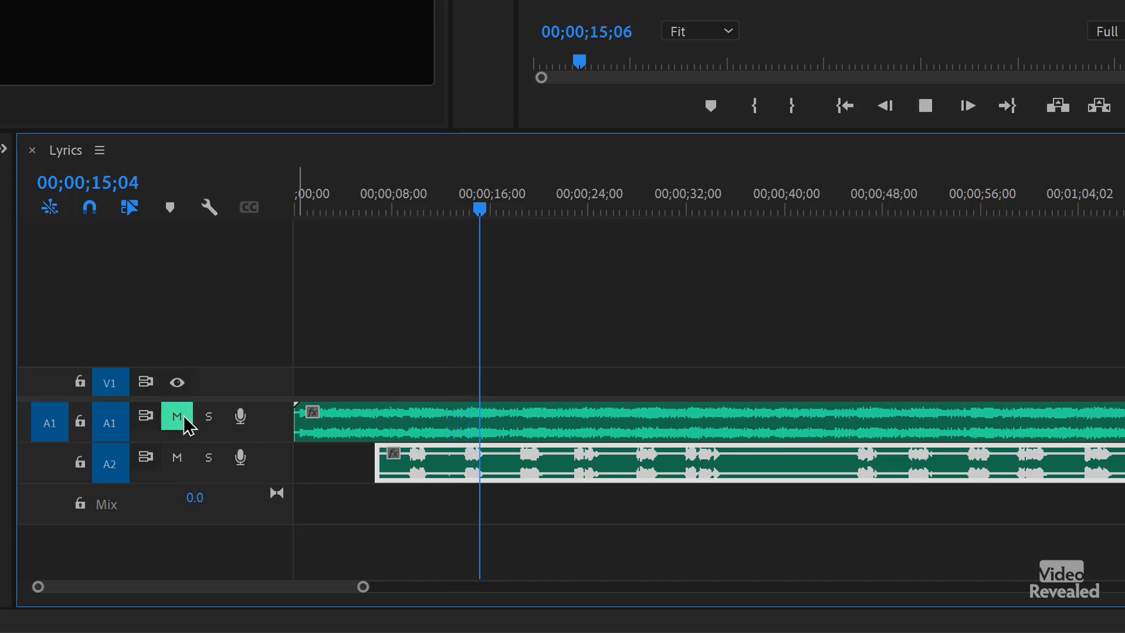
click(184, 419)
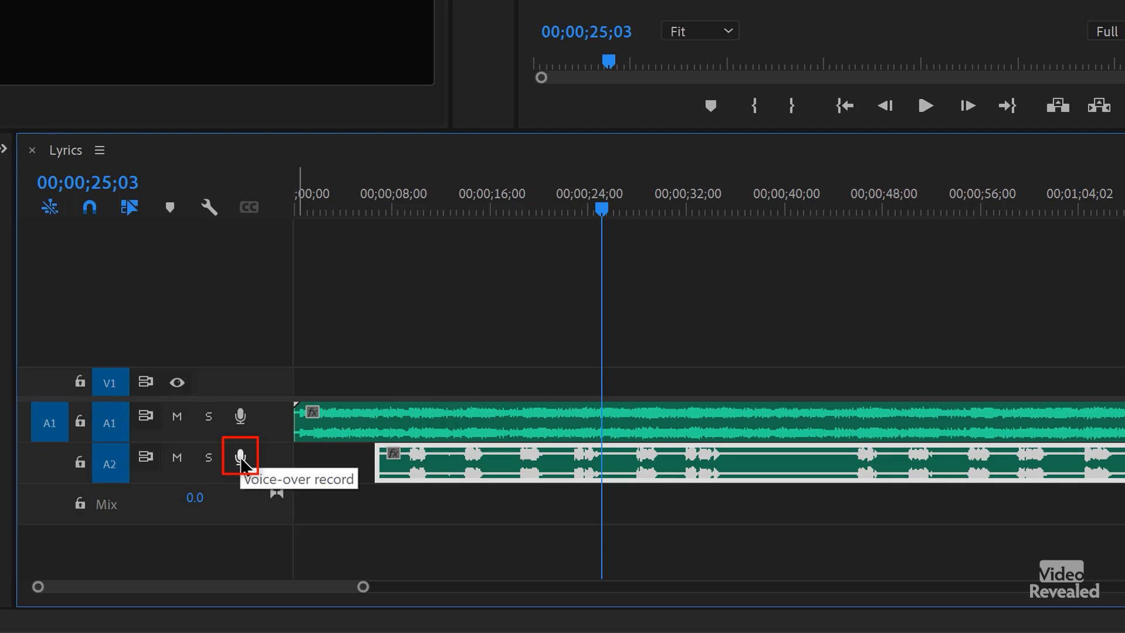
Step: Review the Voice-Over Record Settings of track Audio 2, including the name, microphone source and input
right_click(273, 462)
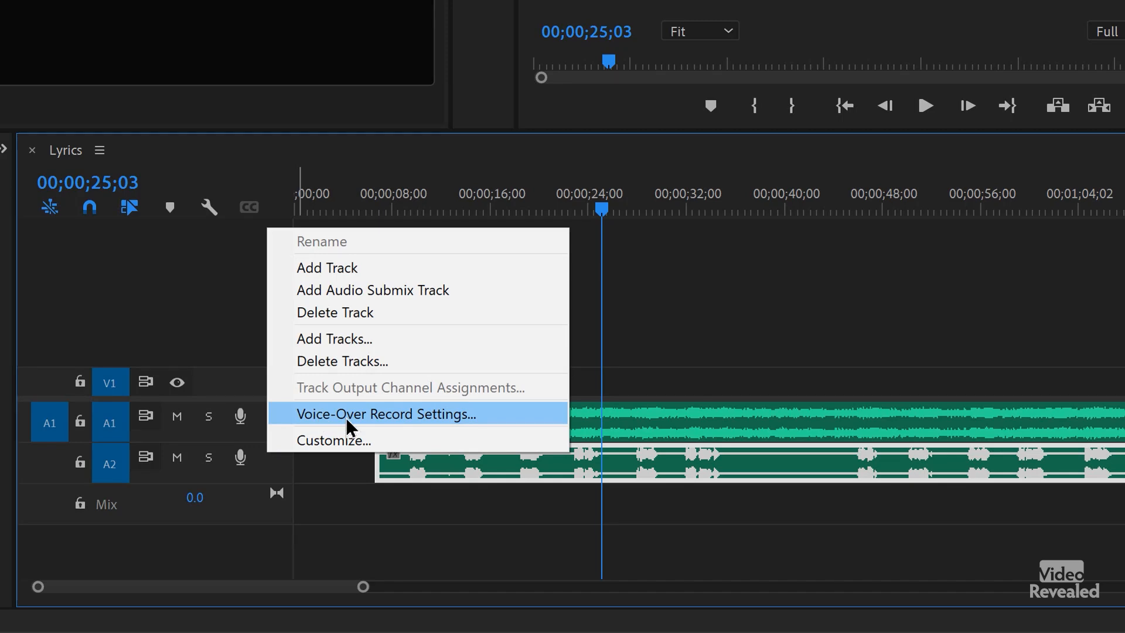
click(424, 413)
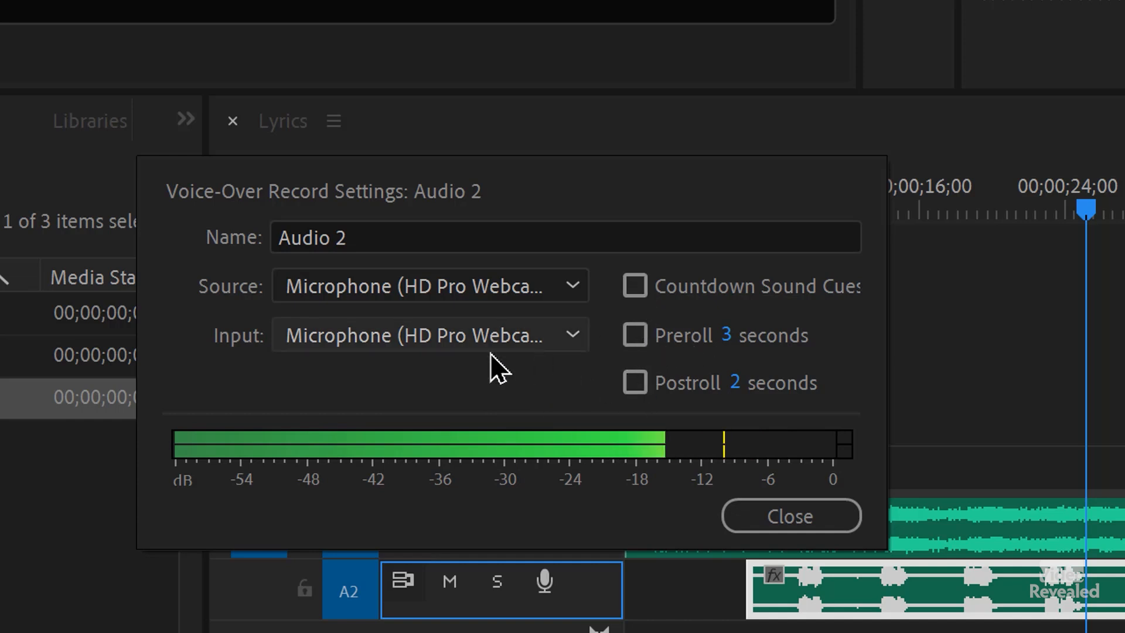
click(421, 229)
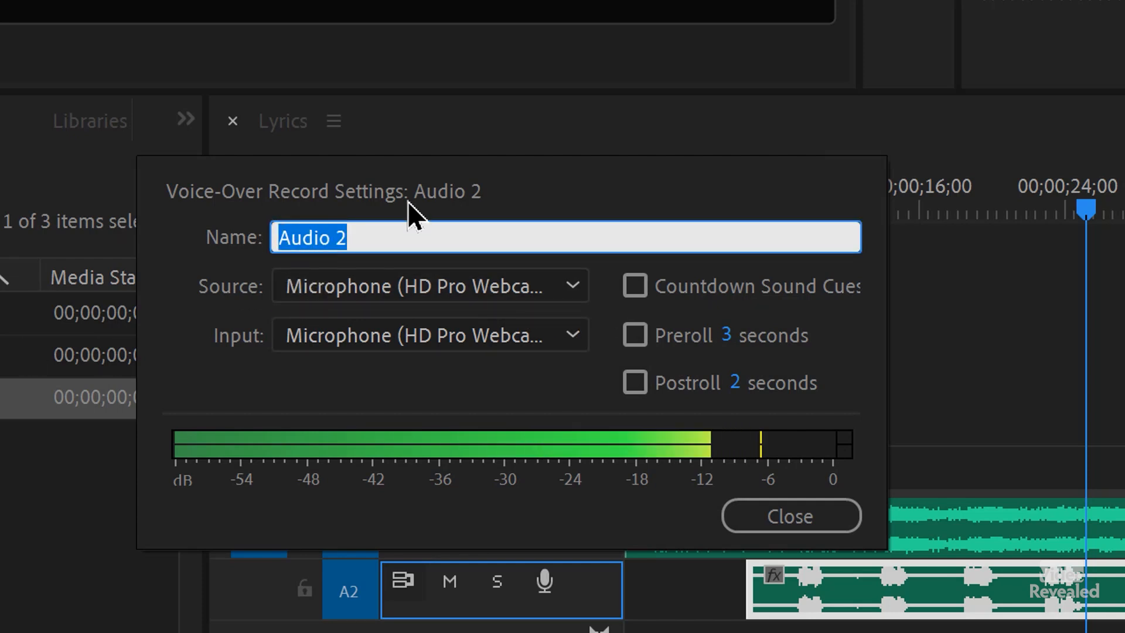
click(769, 512)
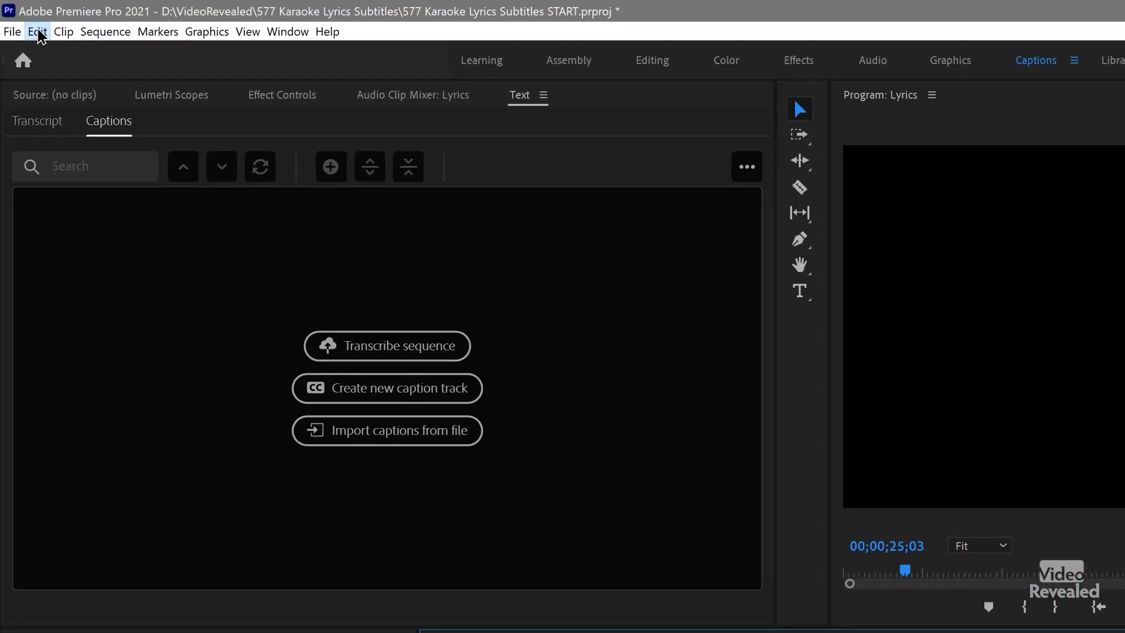
Step: Review the default input device in the Audio Hardware preferences
click(37, 32)
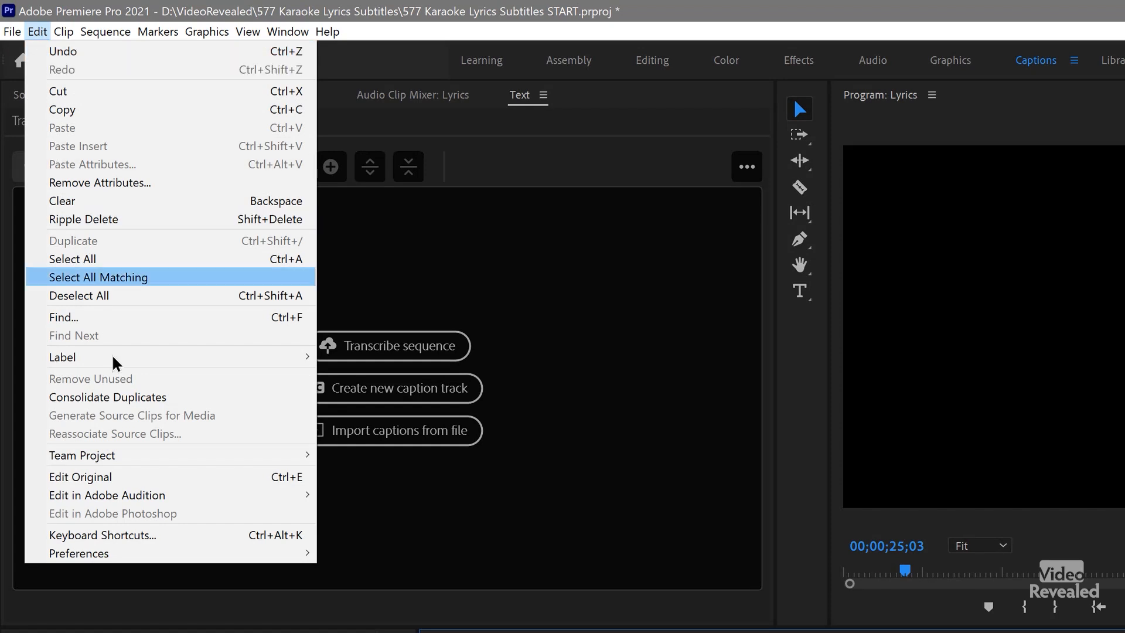
mouse_move(141, 554)
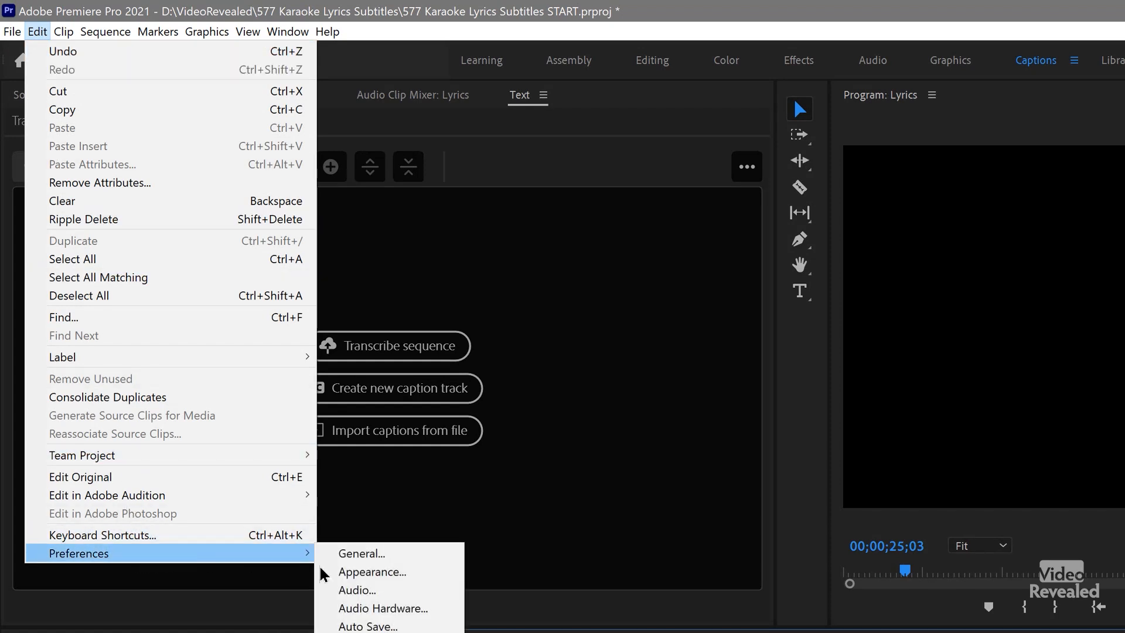
click(382, 608)
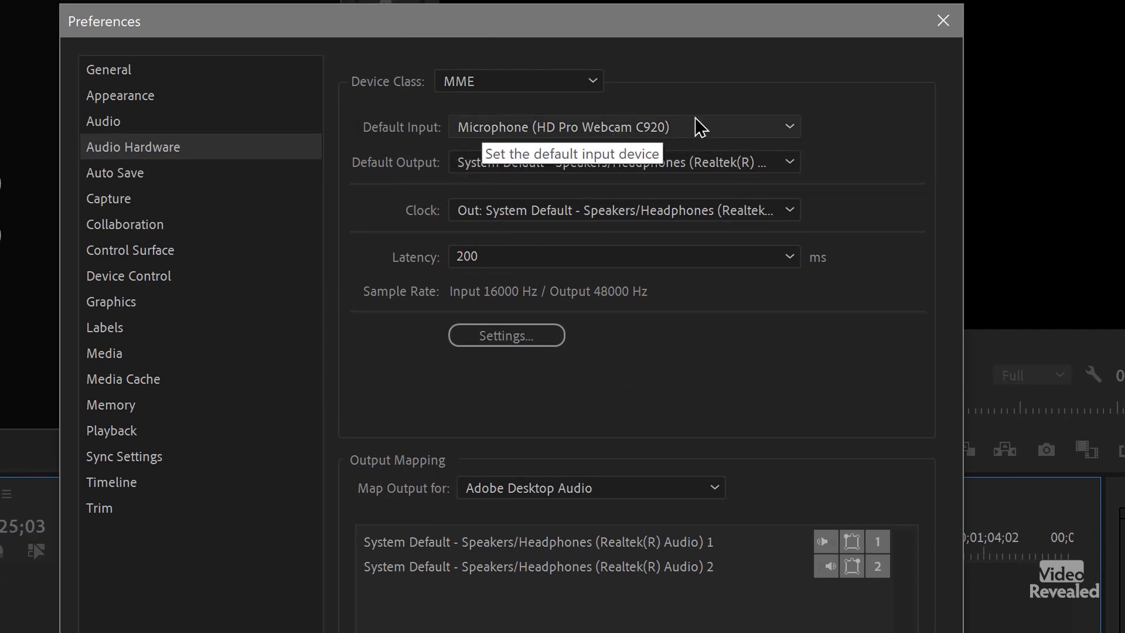
click(943, 20)
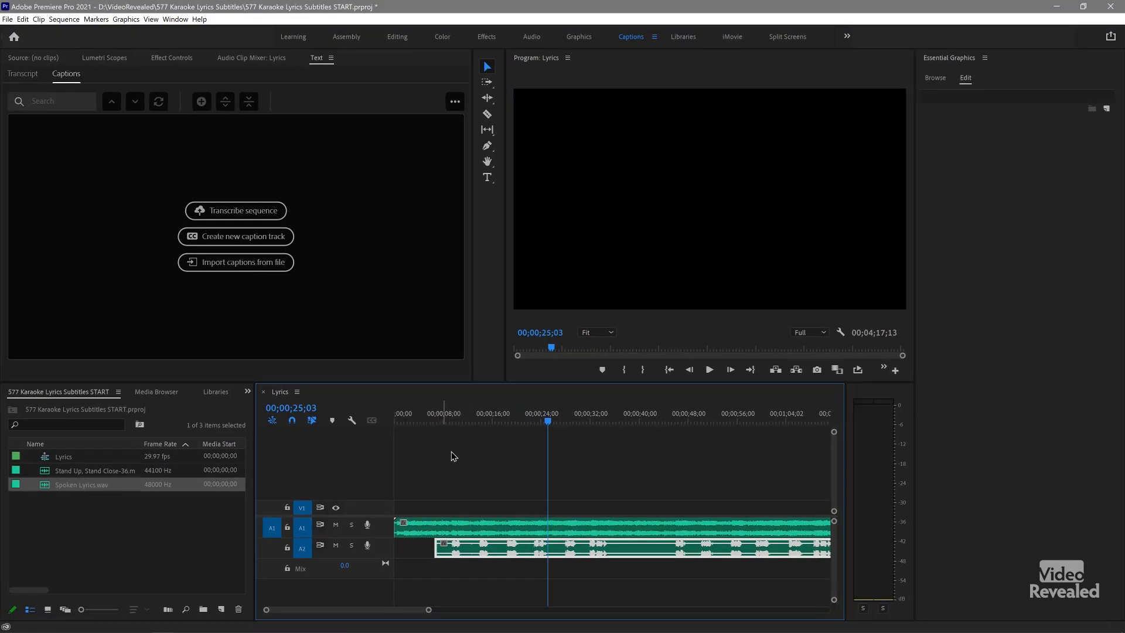
Step: Transcribe the Lyrics sequence in English using only the audio on track Audio 2
key(backslash)
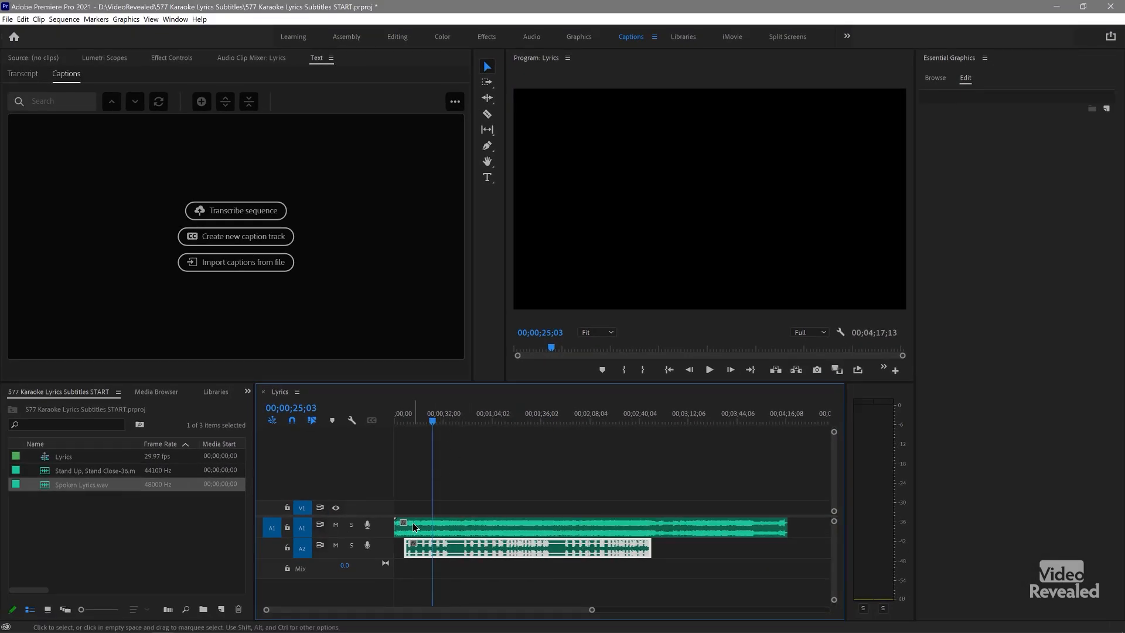
click(256, 217)
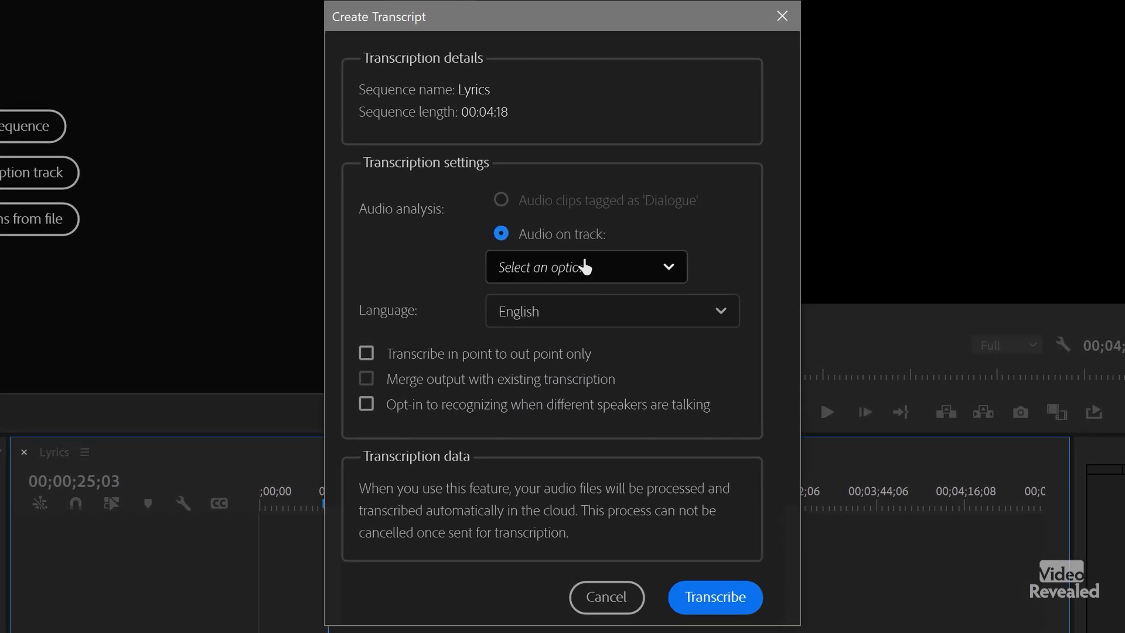
click(595, 271)
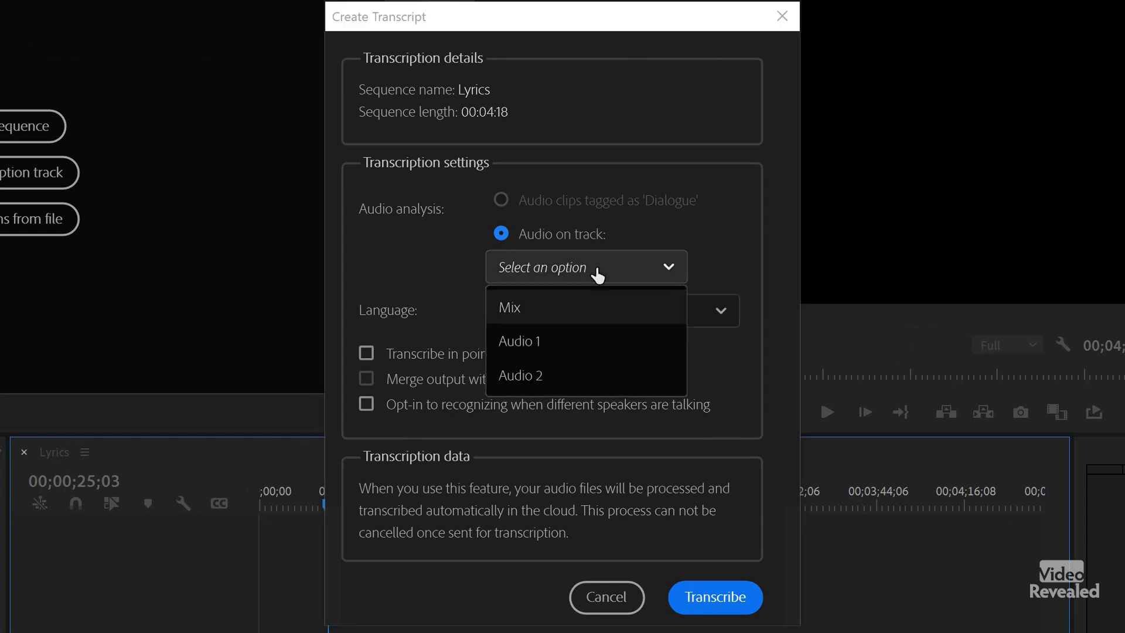
click(585, 380)
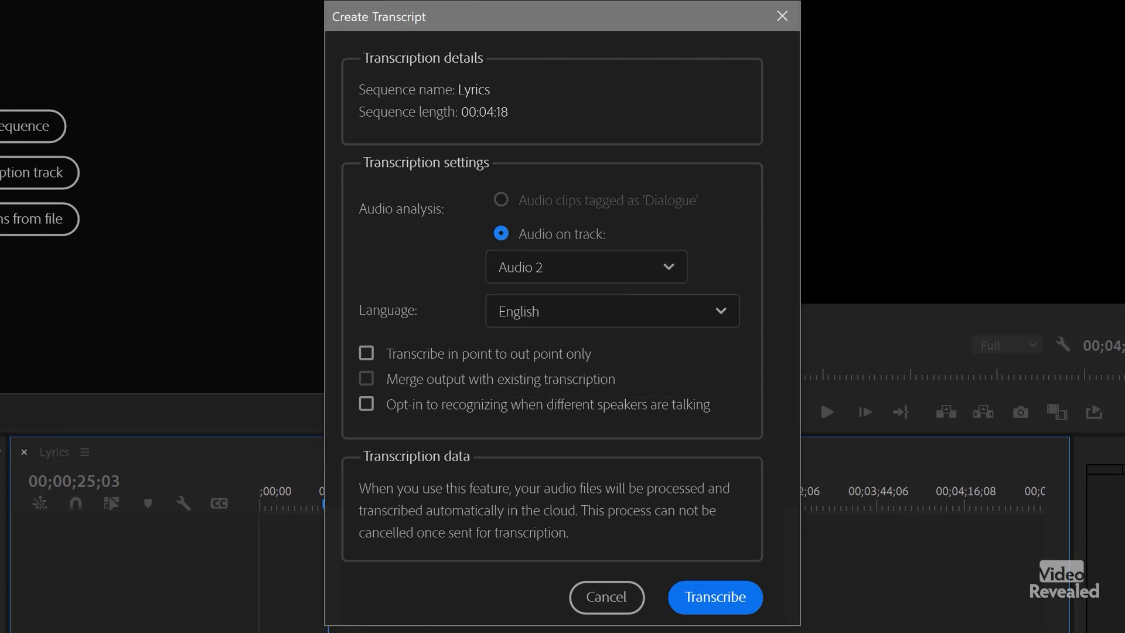
click(717, 598)
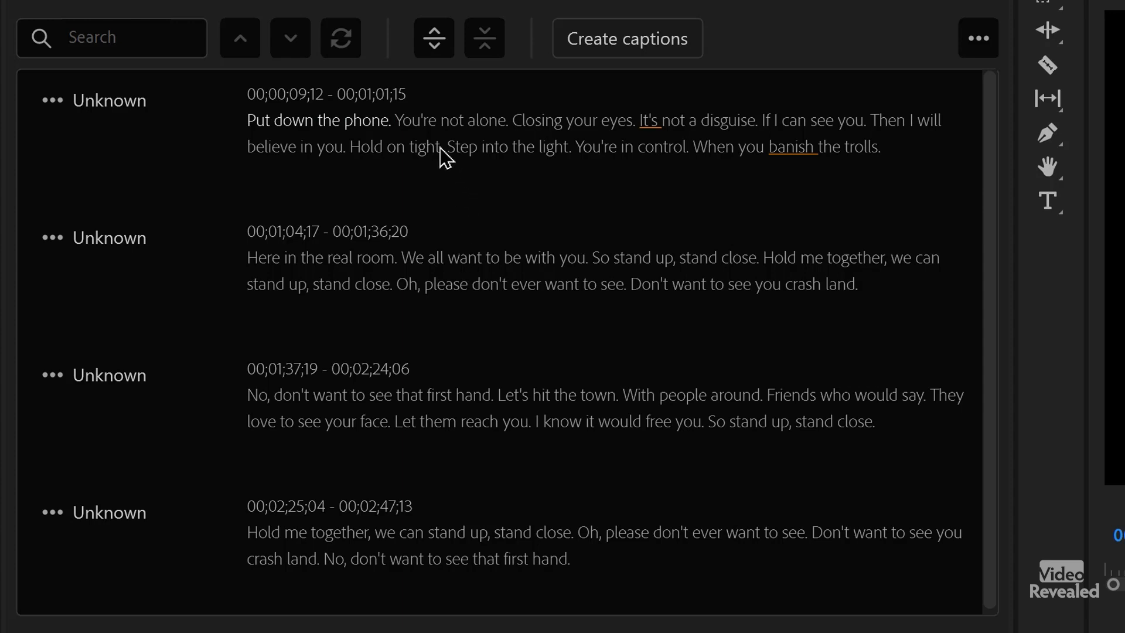
Step: Split the first transcript segment after "Put down the phone.", "You're not alone." and "Closing your eyes."
double_click(417, 122)
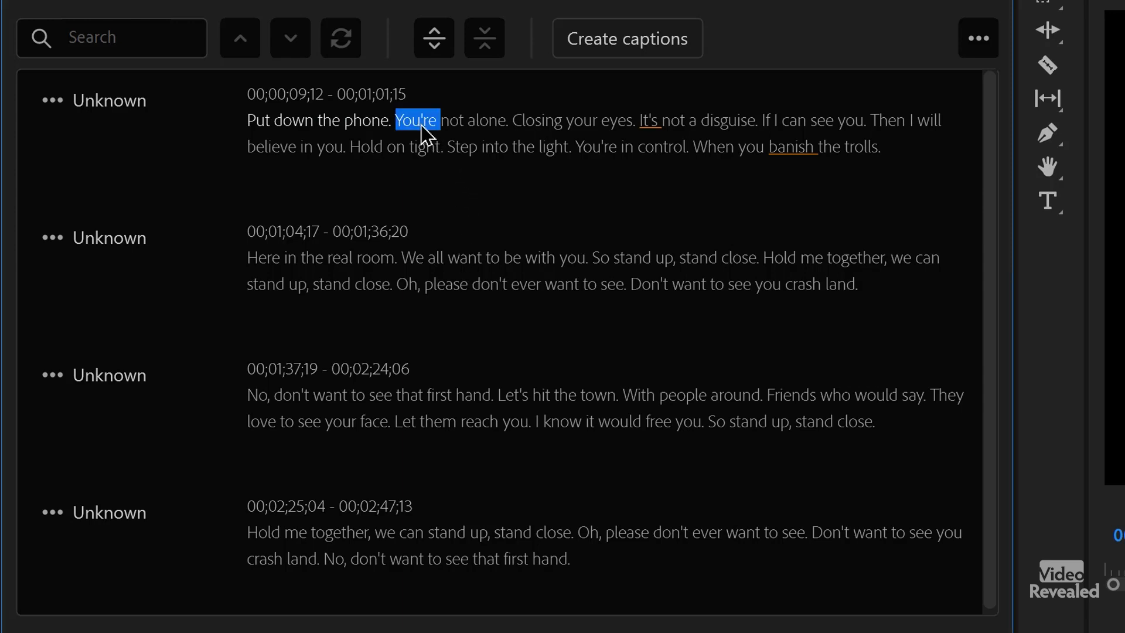
click(439, 46)
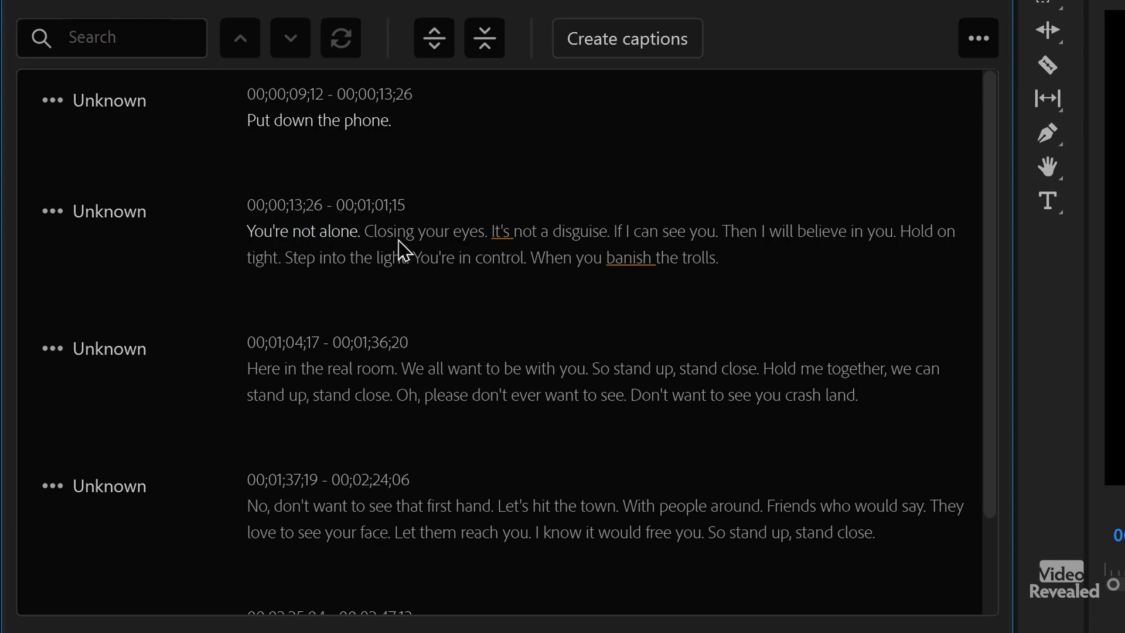
click(433, 37)
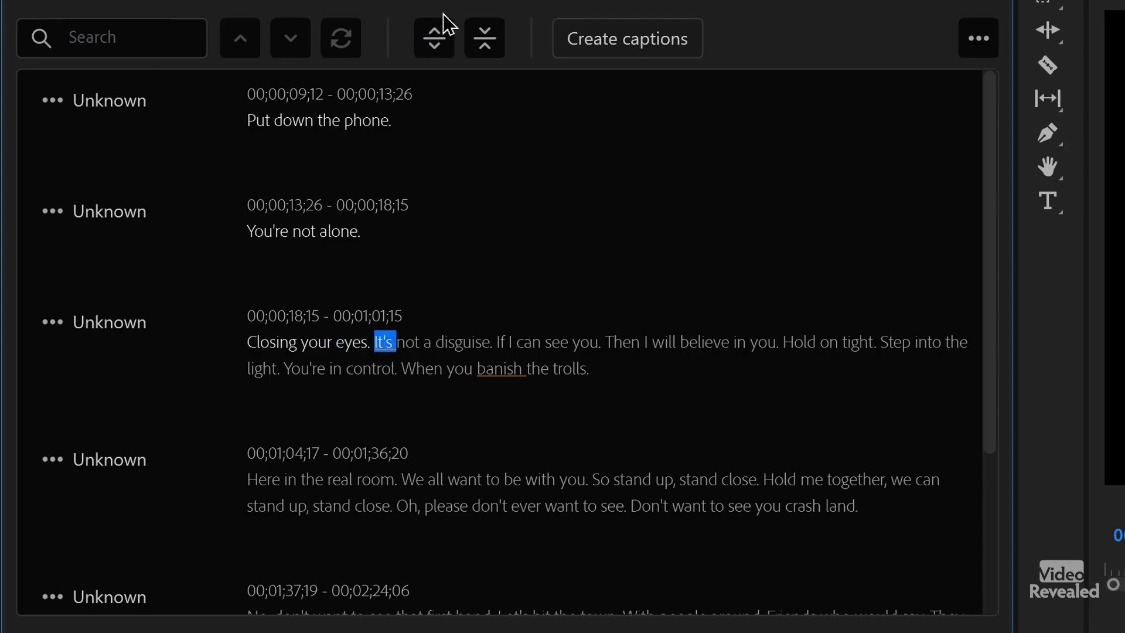
click(433, 36)
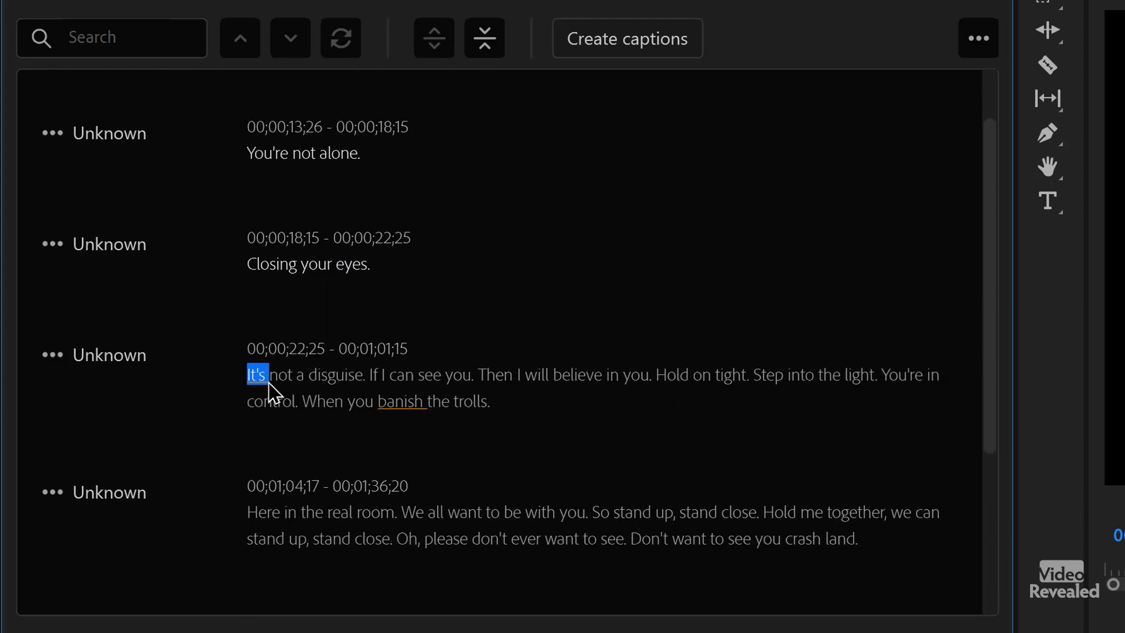
Step: Correct "It's" to "Is" at the start of the line "not a disguise."
double_click(262, 381)
text(Is)
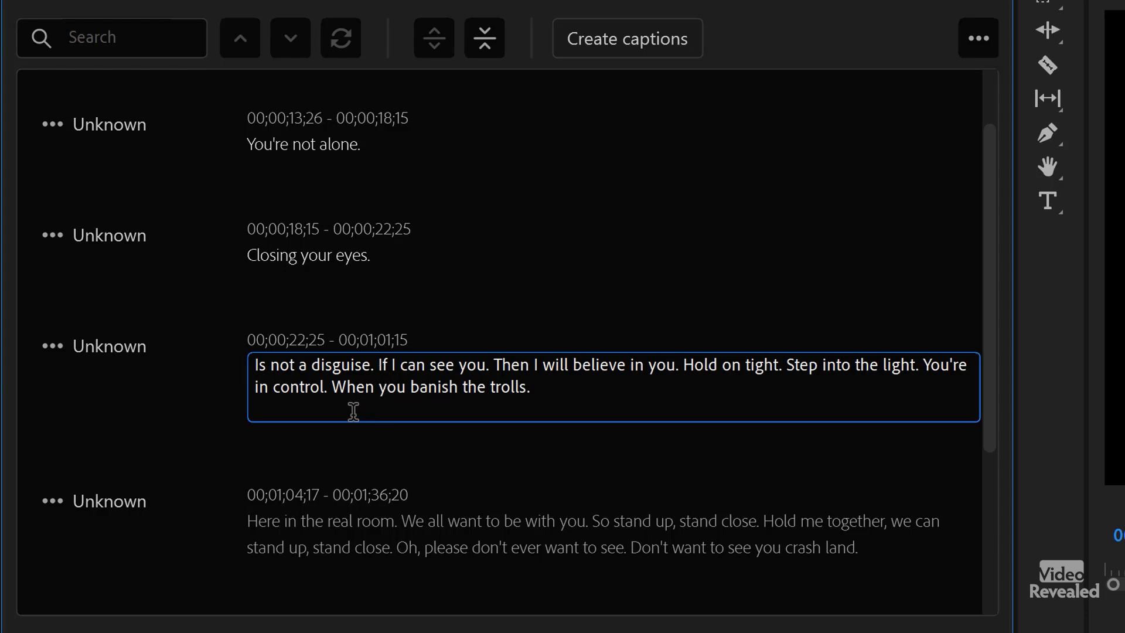
key(Escape)
key(space)
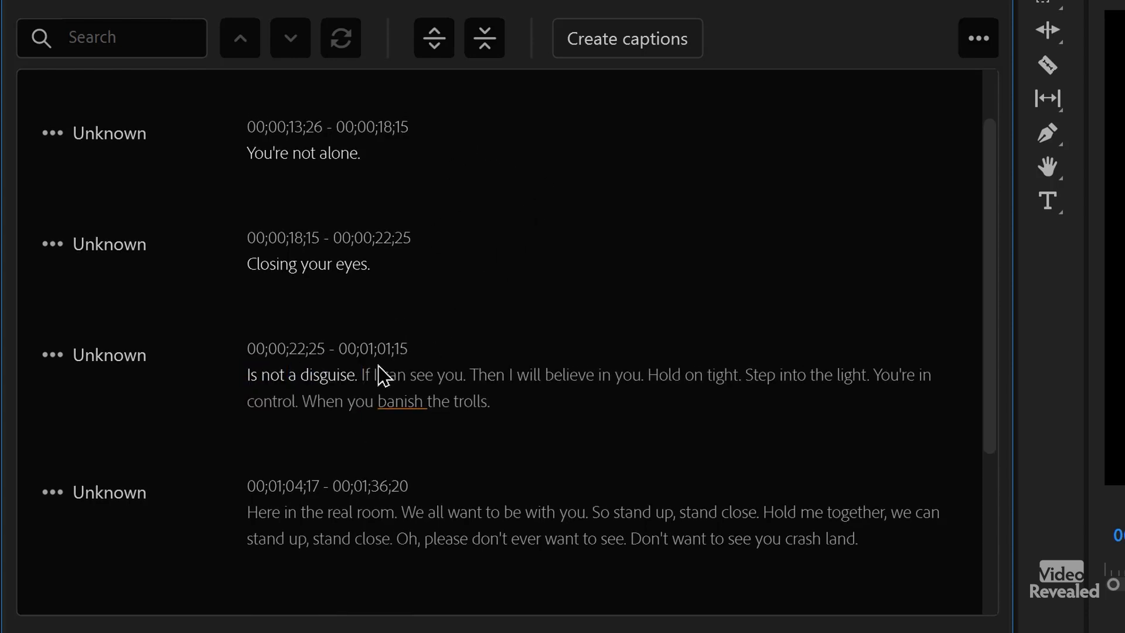
Step: Try splitting the transcript before "If I can see you." and merge it back with "Is not a disguise."
double_click(352, 375)
click(434, 38)
scroll(485, 320, down, 2)
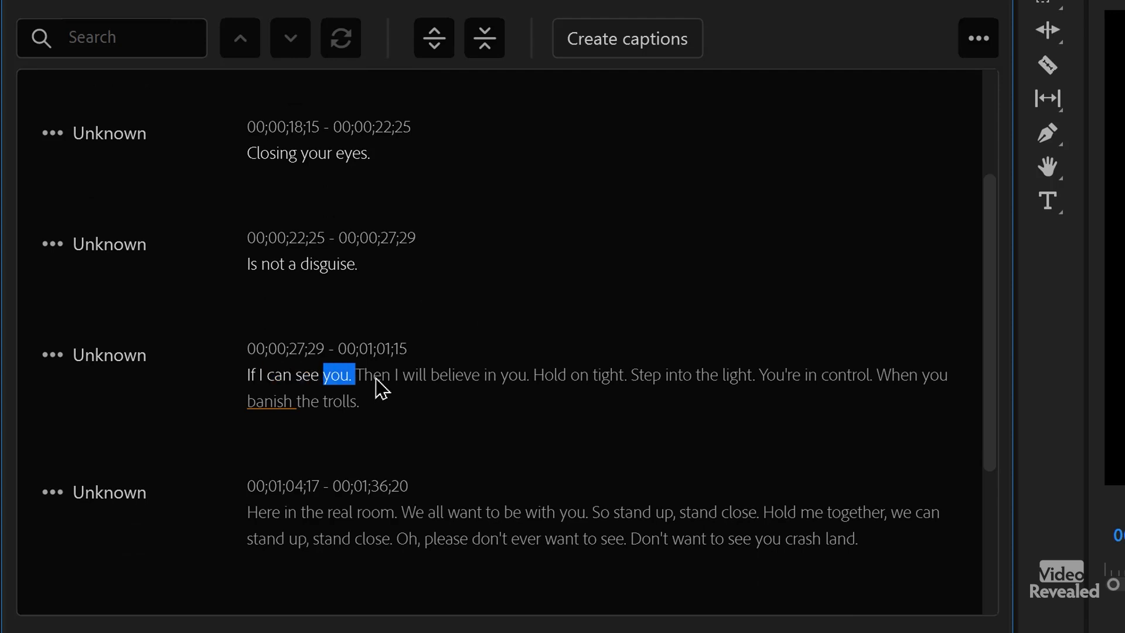
click(484, 38)
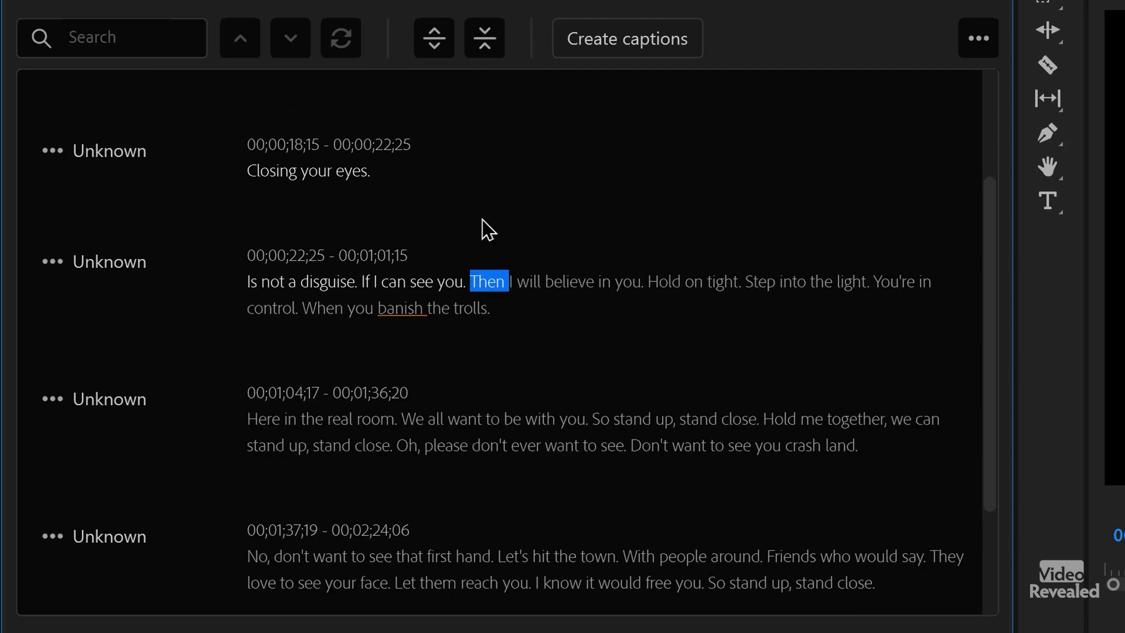
Step: Split the transcript before "Then I will believe in you.", keeping "Is not a disguise. If I can see you." as one segment
scroll(497, 403, up, 2)
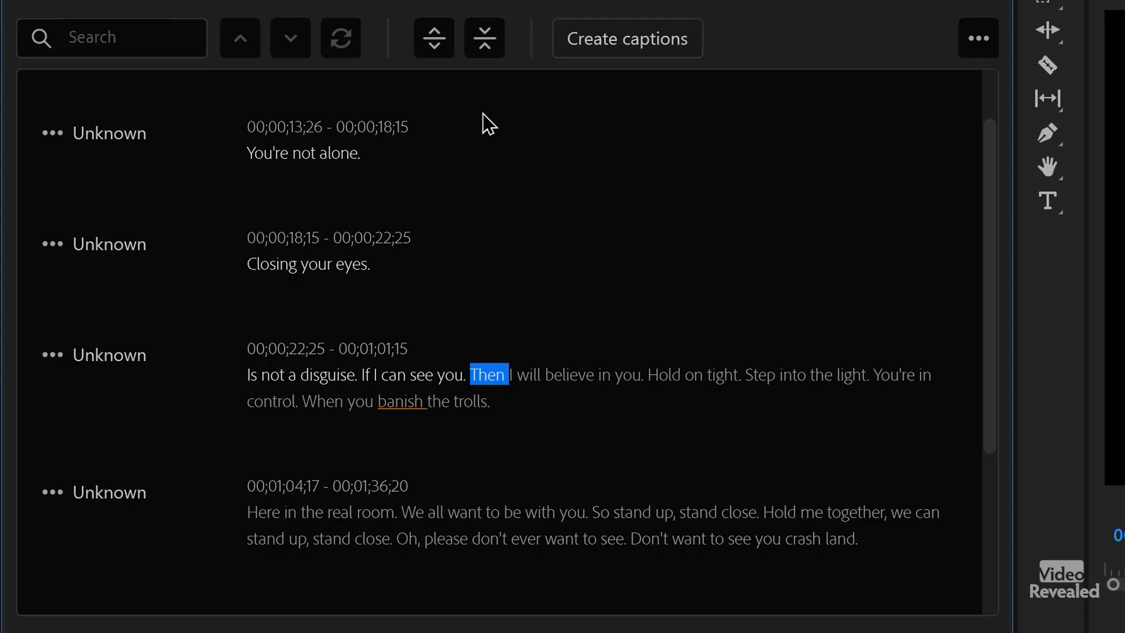
click(434, 40)
scroll(375, 285, down, 2)
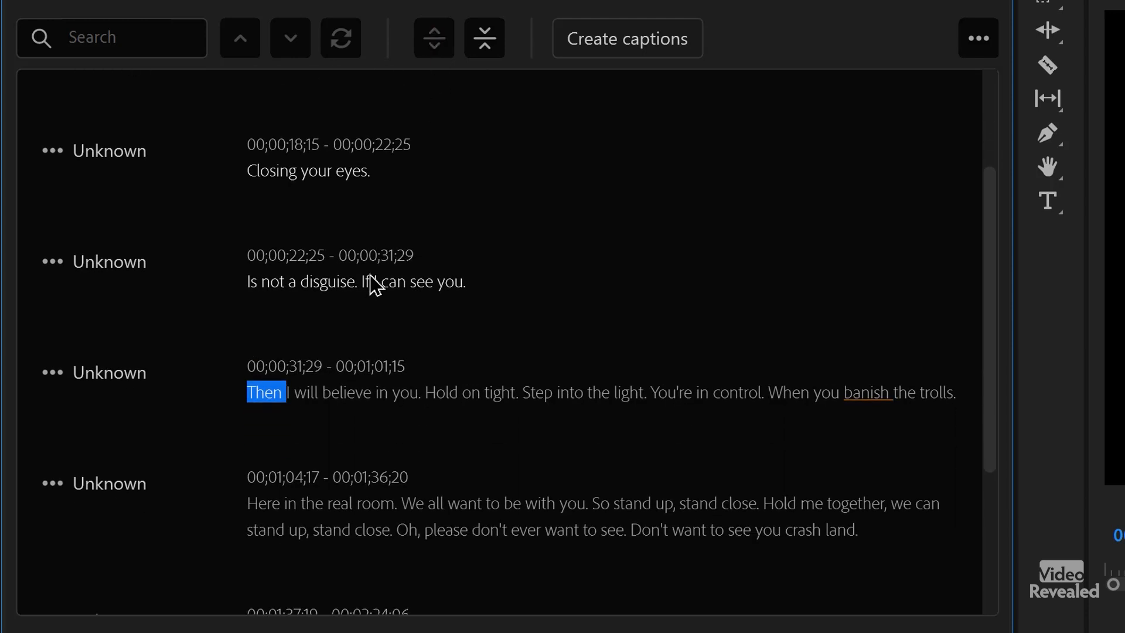
Step: Split the transcript segment "Is not a disguise. If I can see you." before "If I can see you."
click(369, 293)
scroll(370, 294, up, 2)
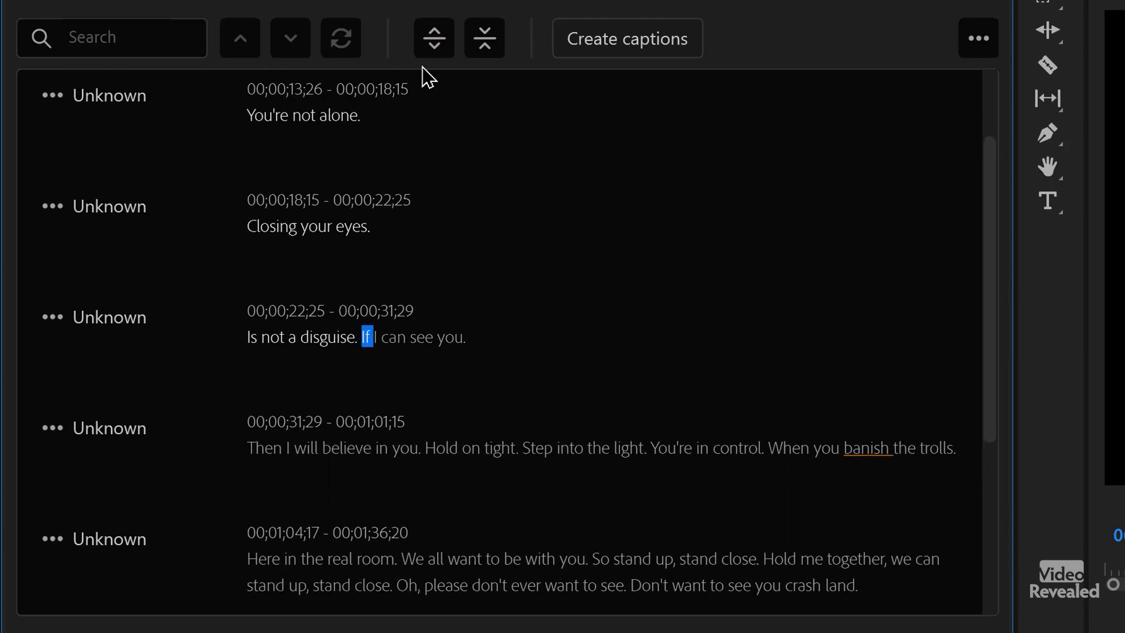
click(434, 40)
scroll(355, 396, down, 2)
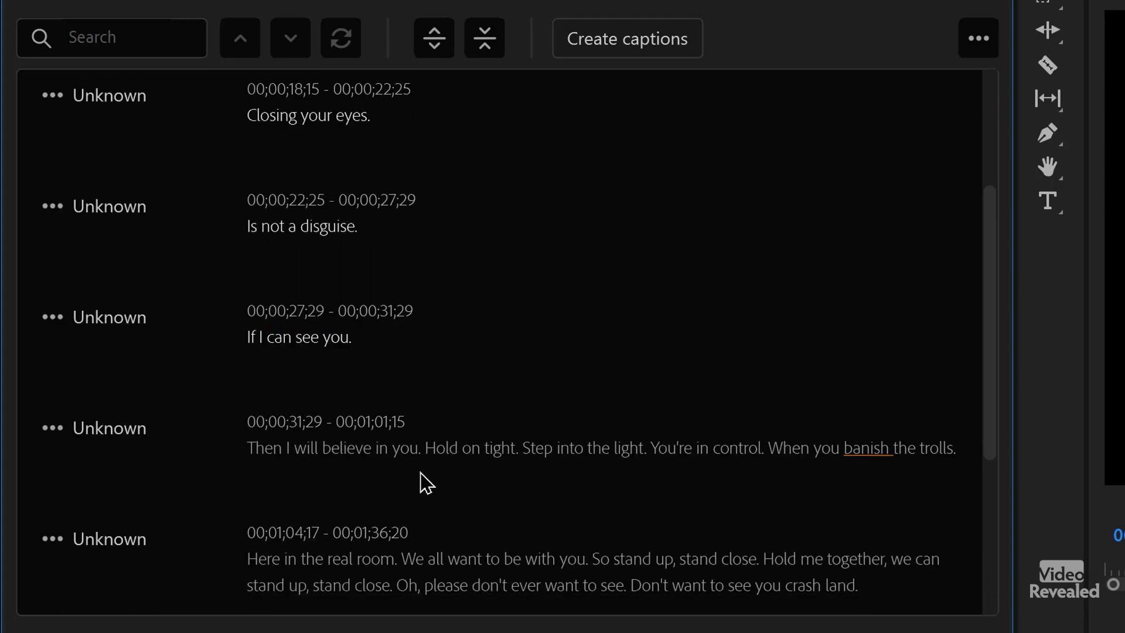
Step: Merge the segment starting "Then I will believe in you." with "If I can see you." and split it before "Hold on tight."
click(272, 449)
click(485, 38)
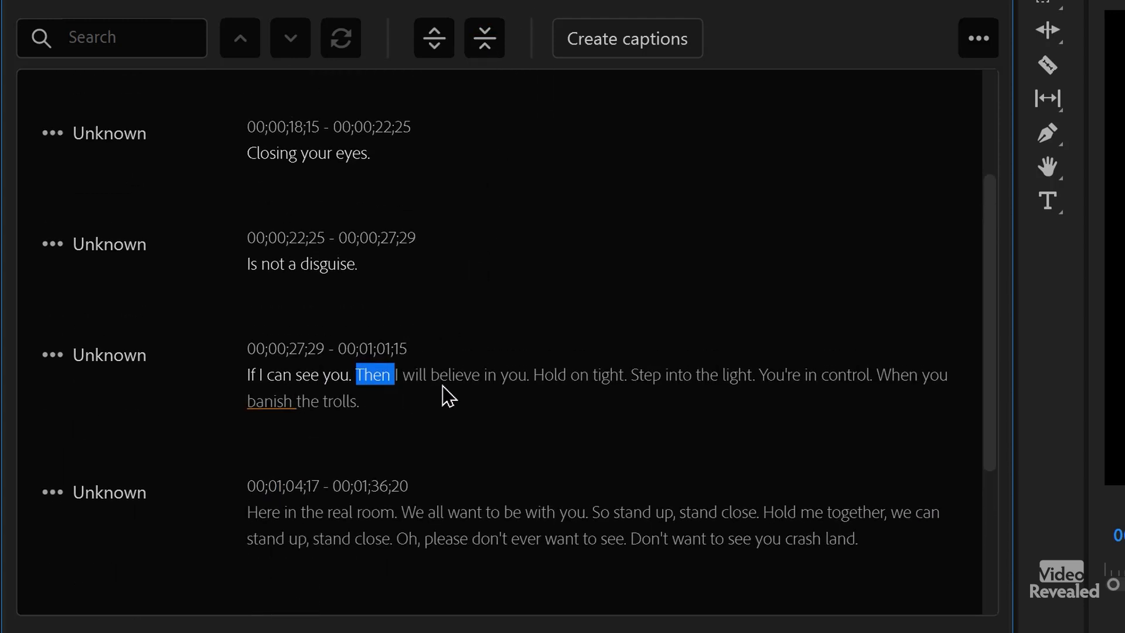
click(552, 380)
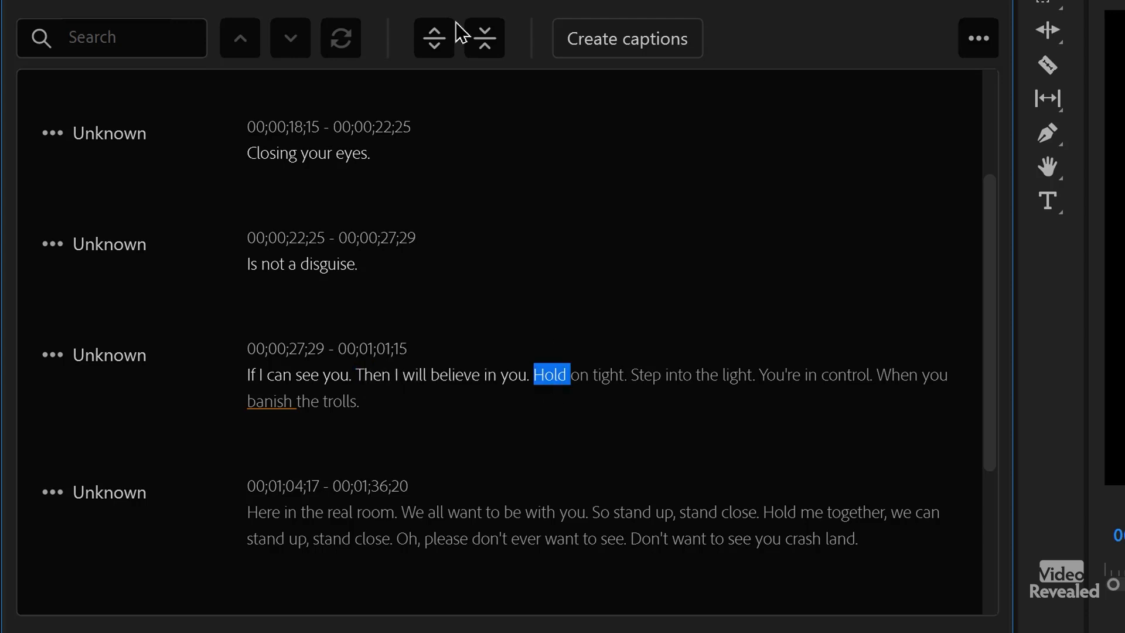
click(434, 39)
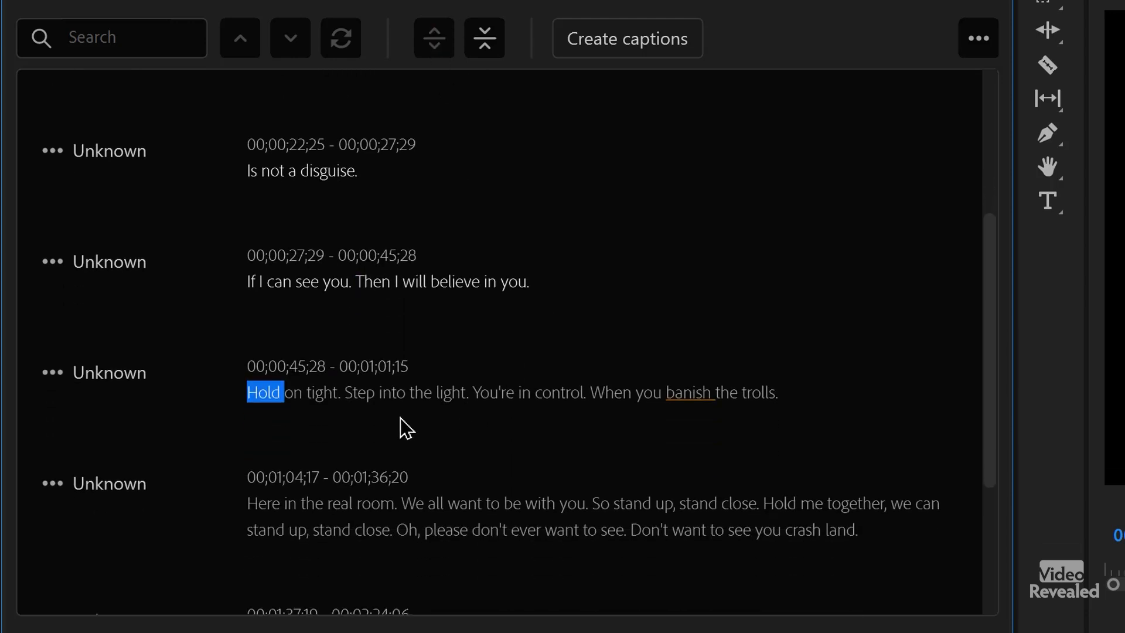
Step: Split off "Hold on tight." and "Step into the light." as separate segments, keeping "You're in control. When you banish the trolls." together
click(365, 398)
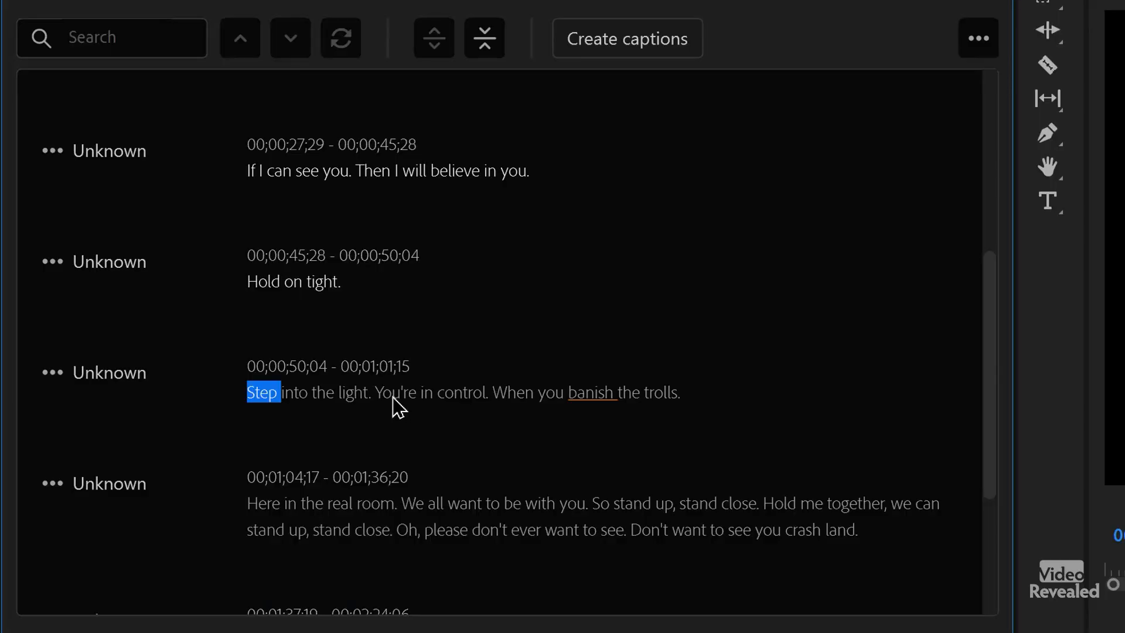
click(392, 397)
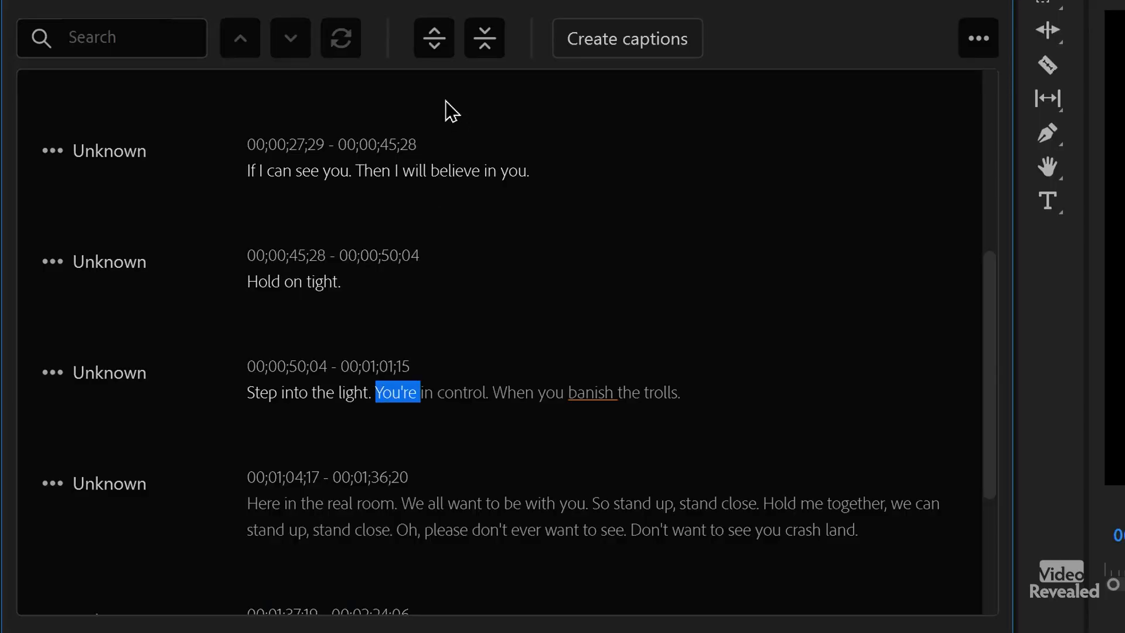
click(435, 38)
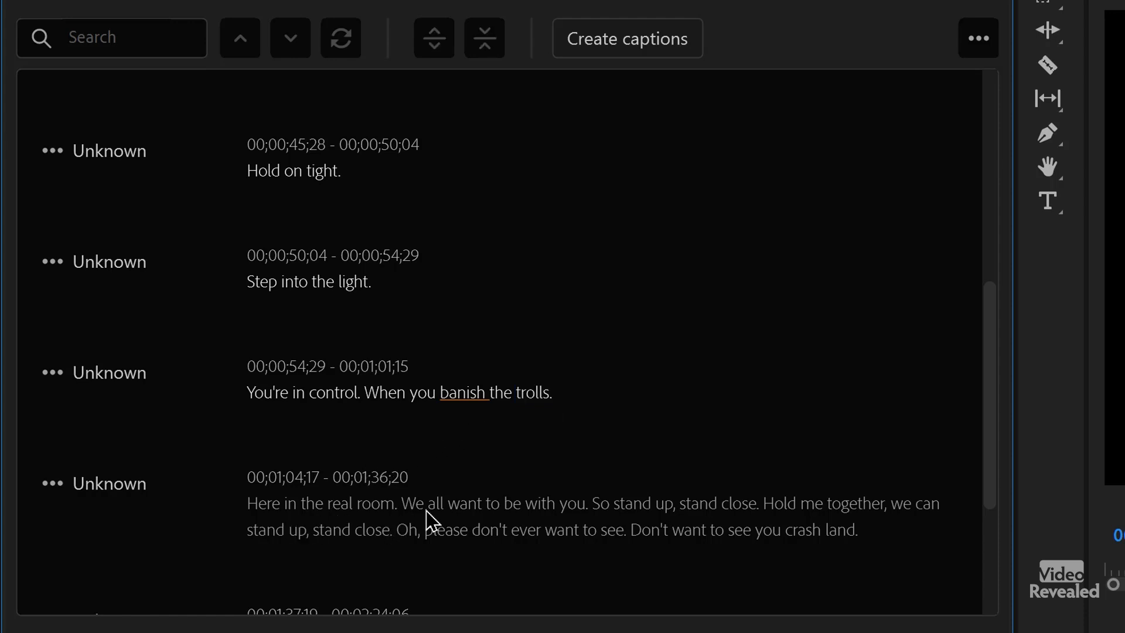
Step: Split the "Here in the real room." segment before "So stand up,", after "Hold me together, we can" and before "Don't want to see you crash land."
click(603, 505)
click(434, 40)
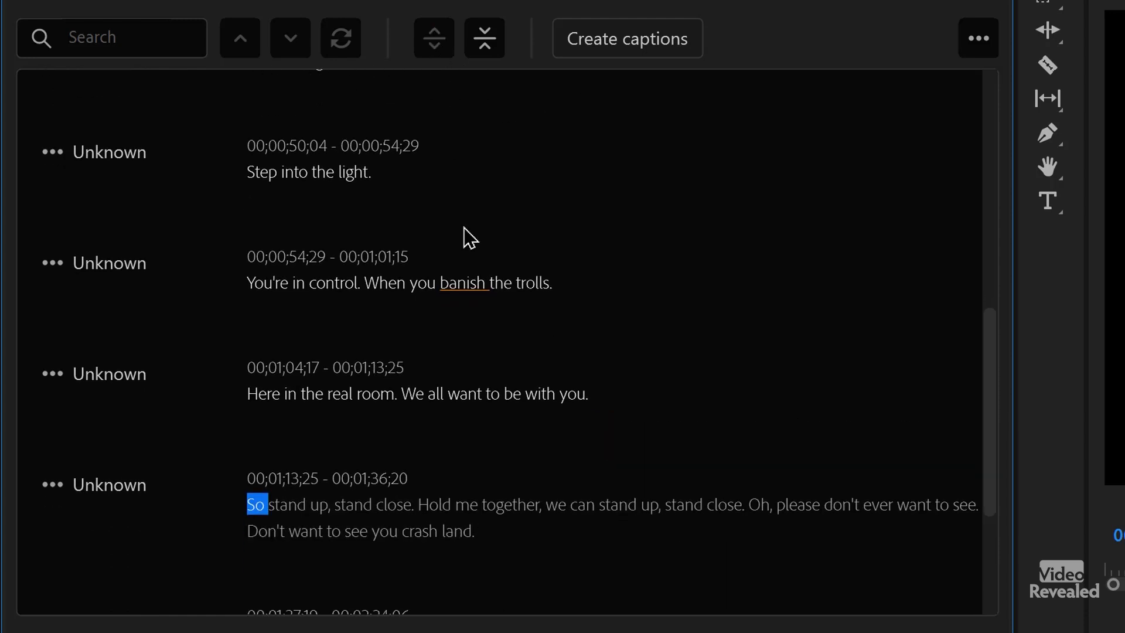
scroll(423, 463, down, 2)
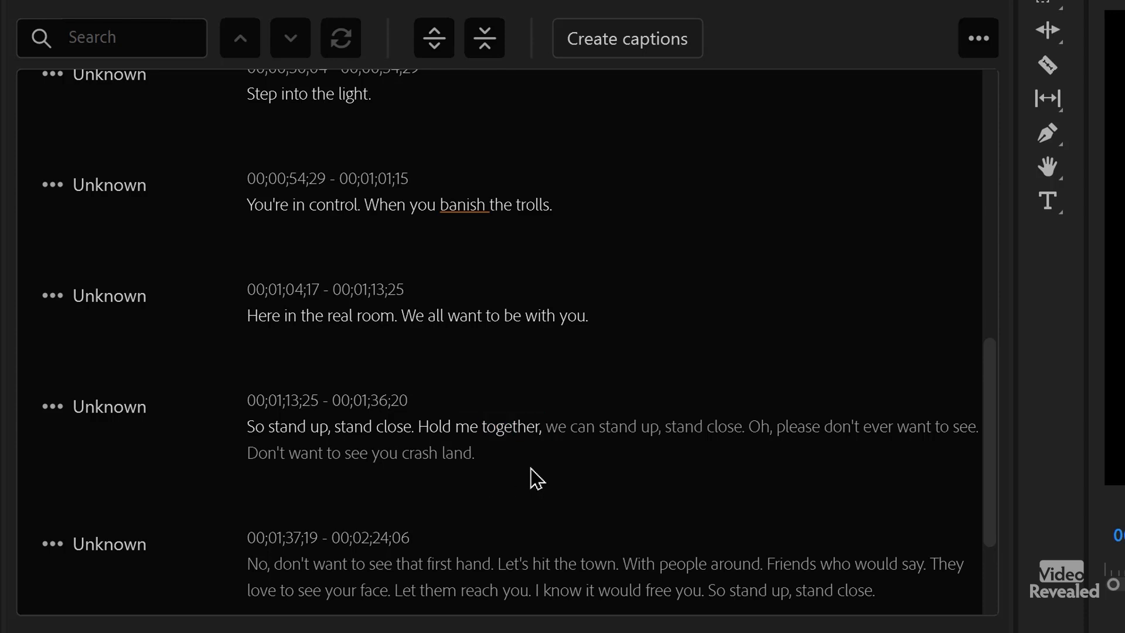
click(616, 433)
click(434, 36)
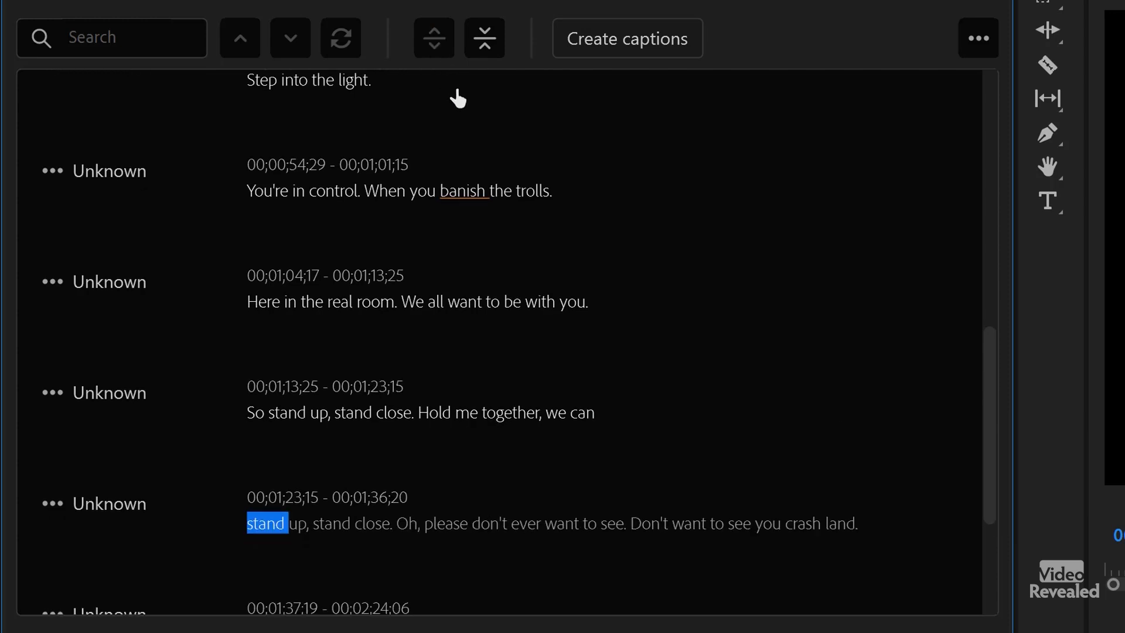
scroll(551, 468, down, 2)
click(647, 448)
click(434, 37)
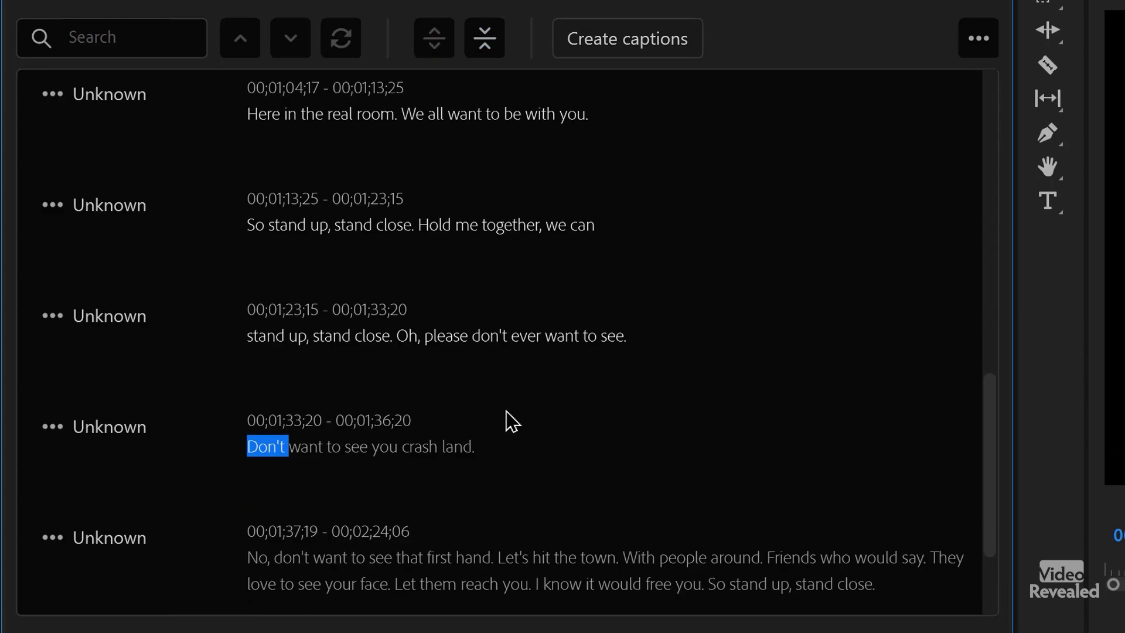
Step: Split the "No, don't want to see that first hand." segment before "Let's hit the town.", "Friends who would say." and "Let them reach you."
click(521, 559)
click(434, 36)
click(542, 473)
click(434, 37)
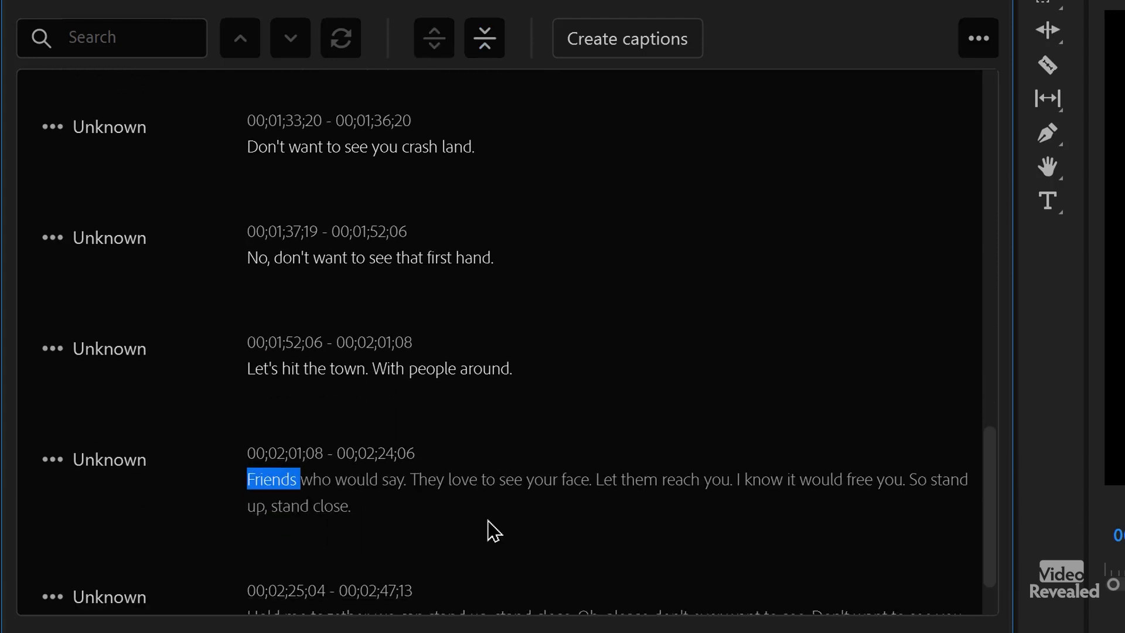
click(607, 481)
click(434, 37)
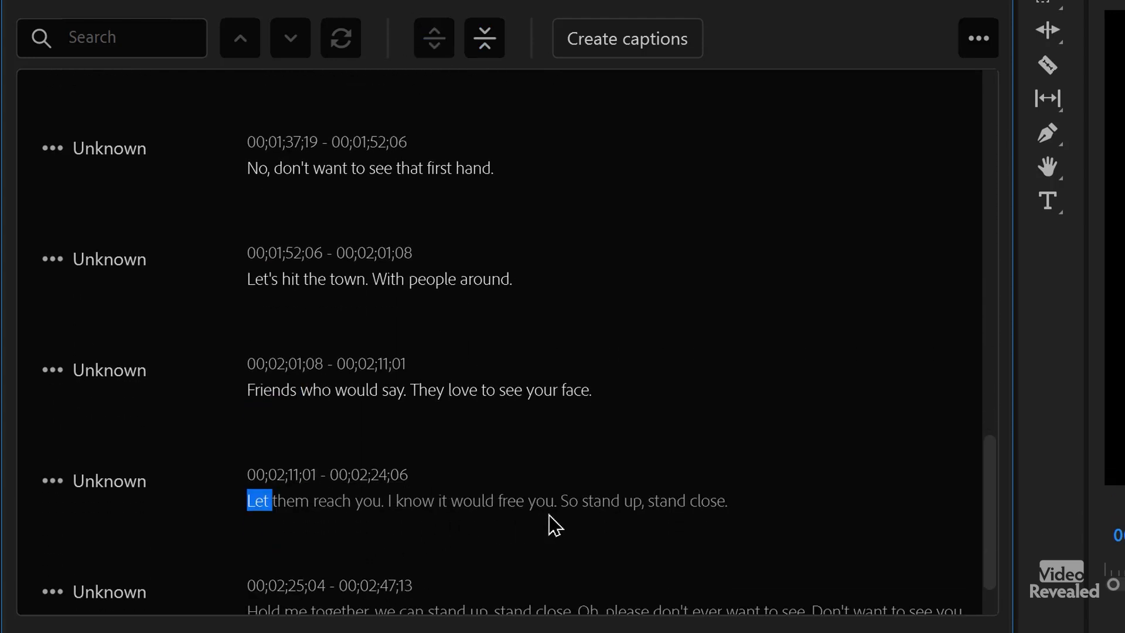
Step: Split the "Let them reach you." segment before "I know it would free you." and before "So stand up, stand close."
click(390, 501)
click(434, 38)
click(427, 501)
click(434, 37)
Step: Split the last transcript segment before "Oh, please don't ever want to see.", "Don't want to see you crash land." and "No, don't want to see that first hand."
scroll(516, 157, down, 2)
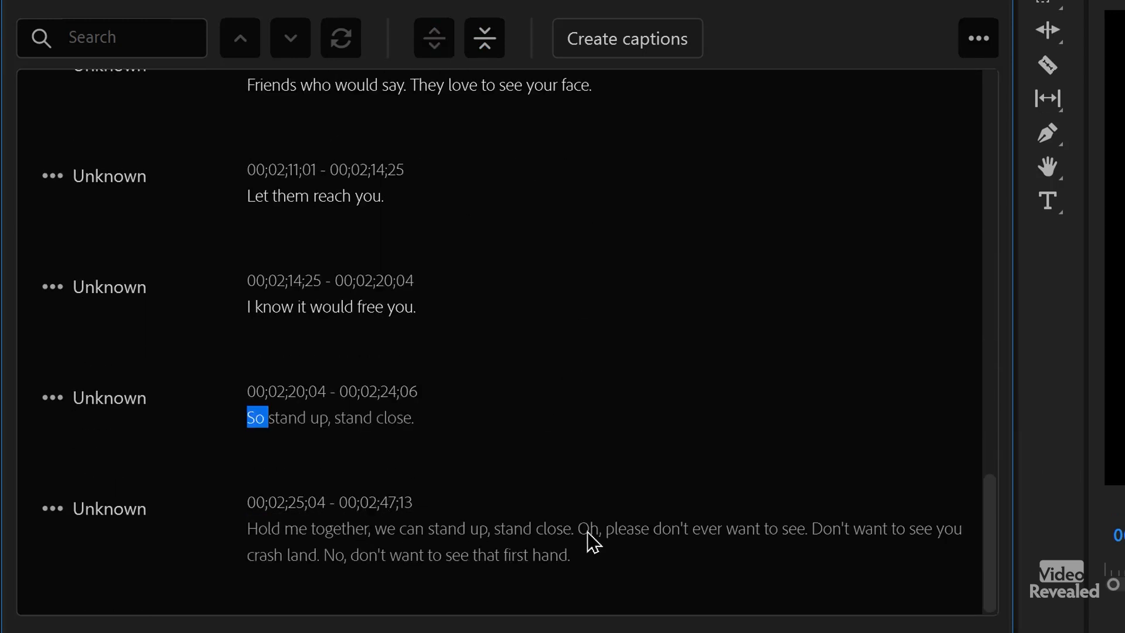
click(589, 529)
click(434, 37)
click(501, 555)
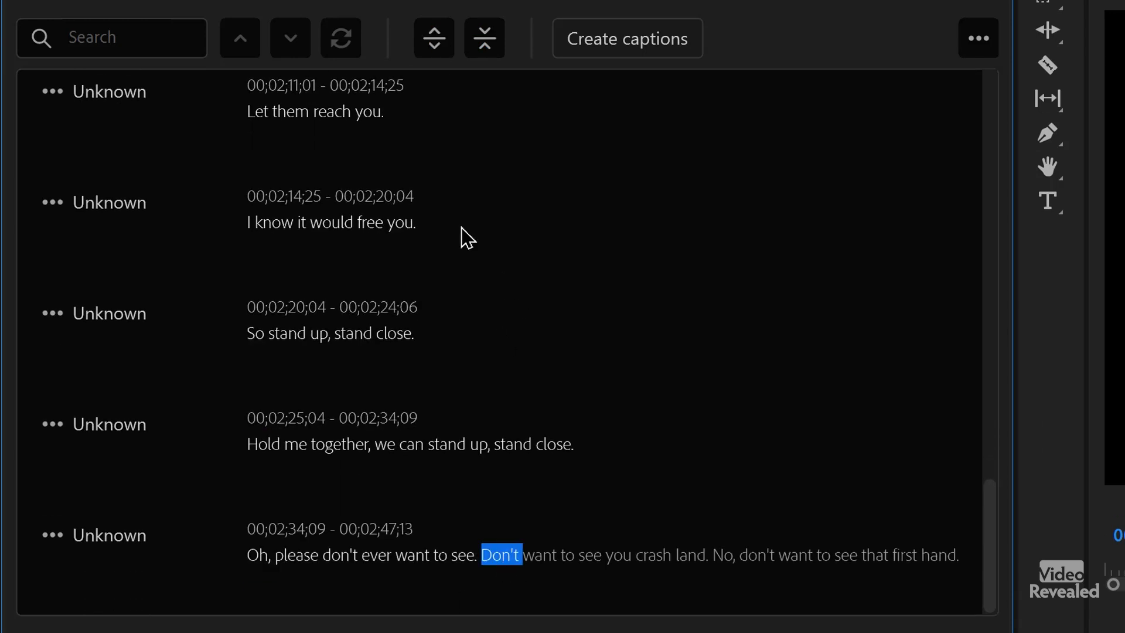
click(434, 38)
click(491, 555)
click(434, 37)
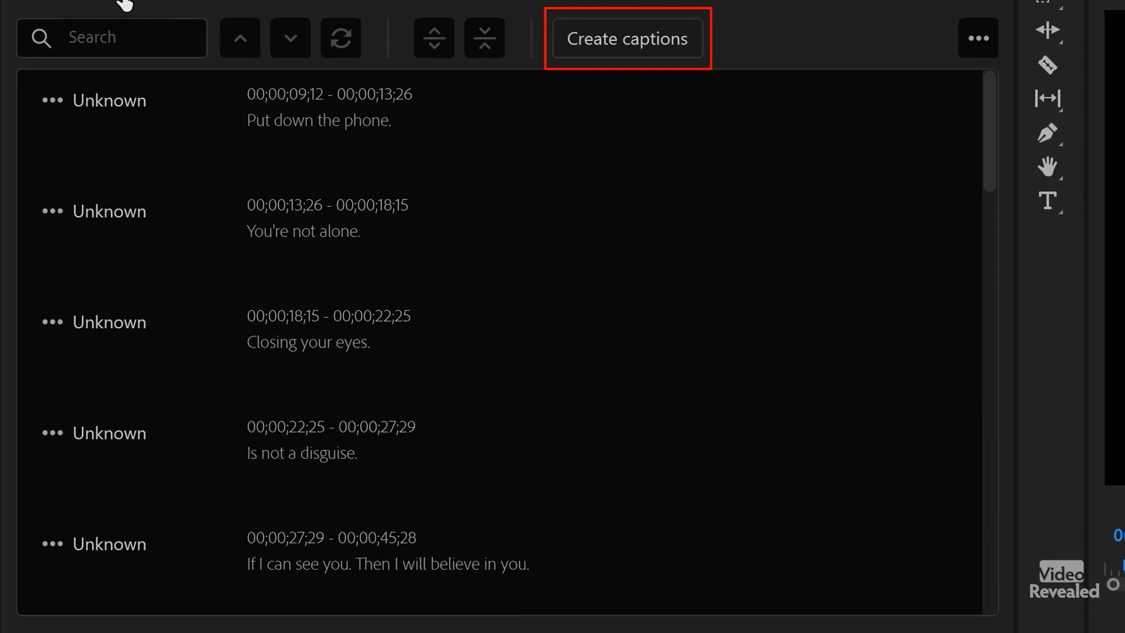
Step: Create single-line captions from the sequence transcript with the Subtitle Default preset and play the sequence up to the first caption
click(618, 44)
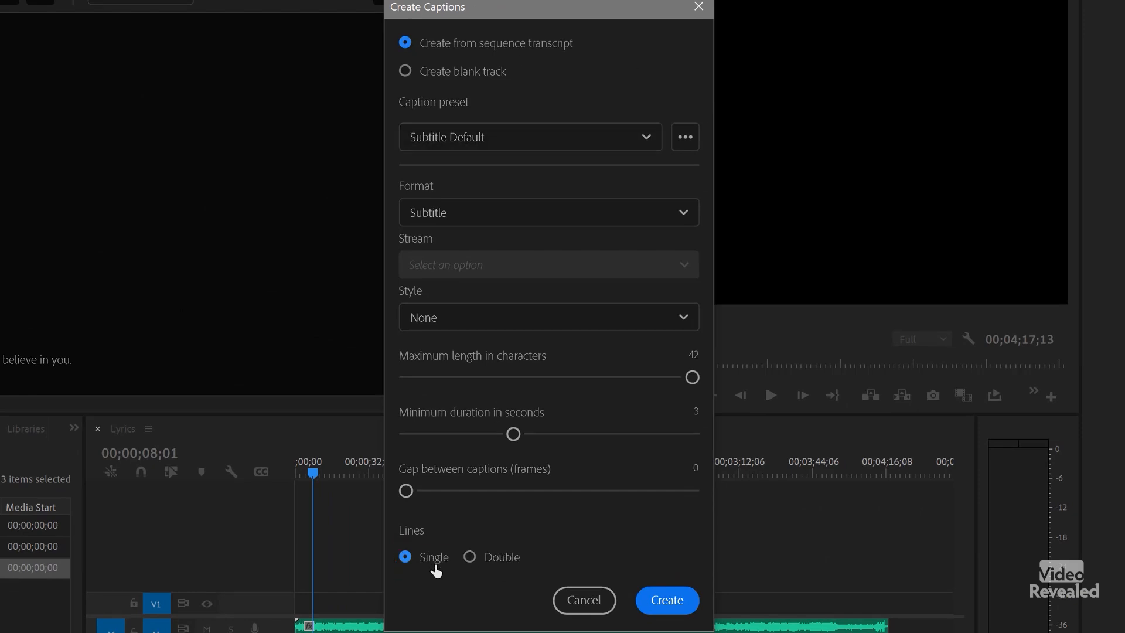
click(671, 602)
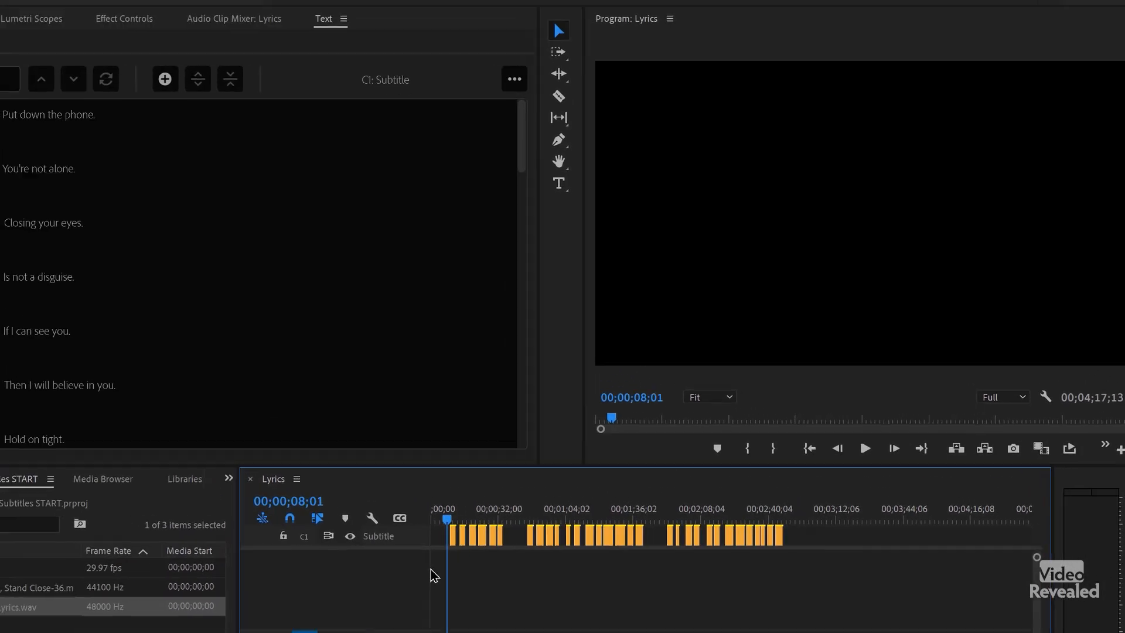
key(space)
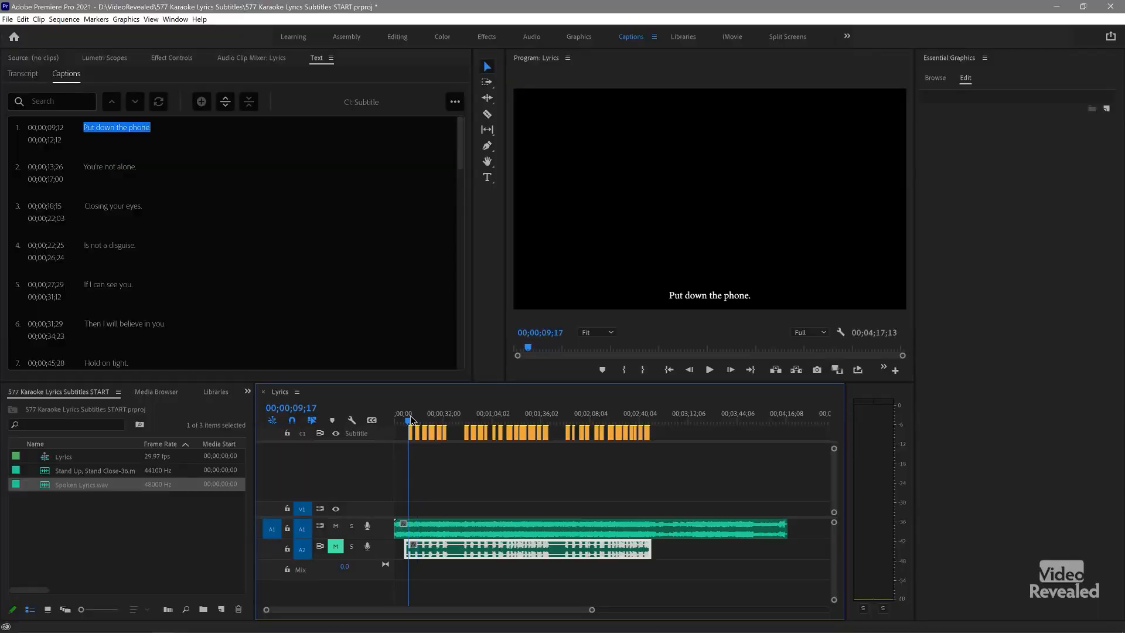
Step: Set the "Put down the phone." caption's font to Acumin Pro Condensed Medium at size 103
key(equal)
key(equal)
key(equal)
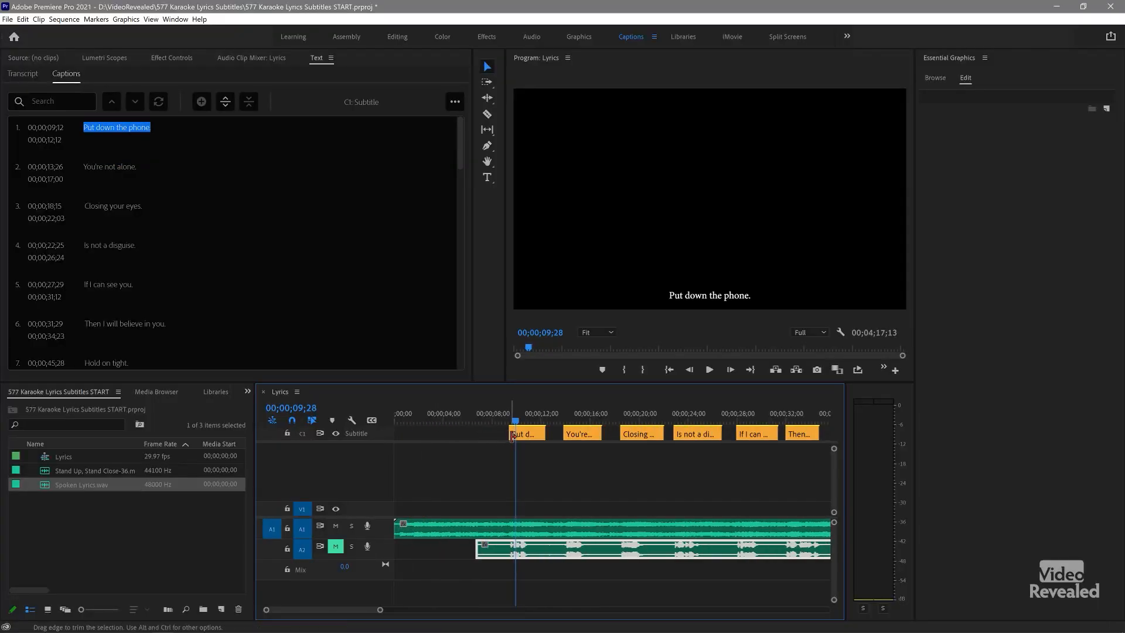
click(533, 436)
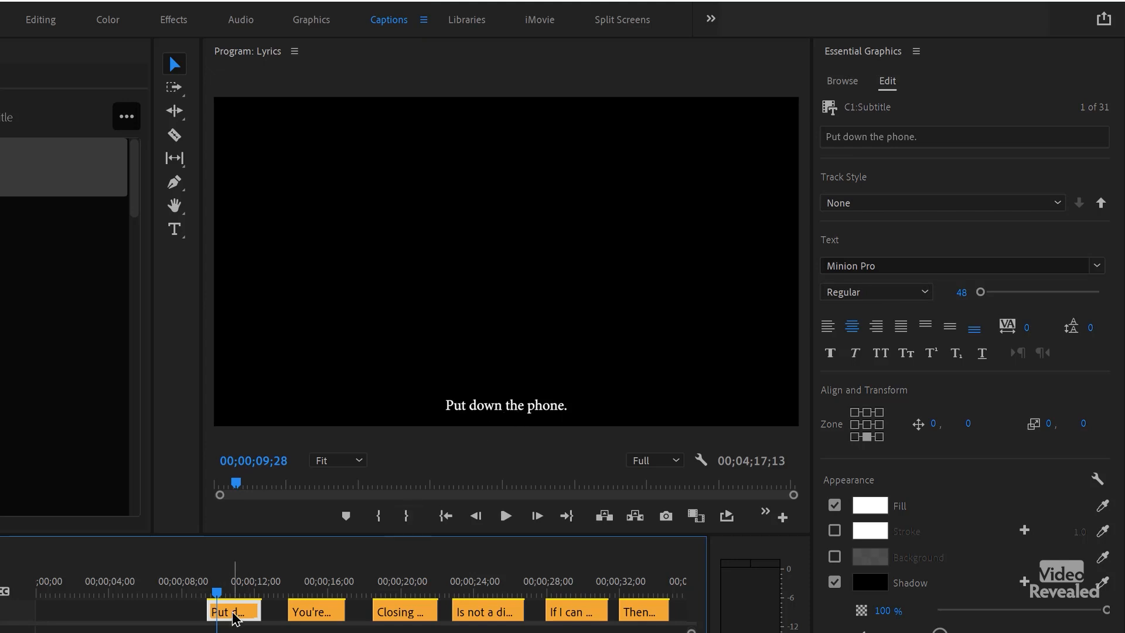
click(889, 265)
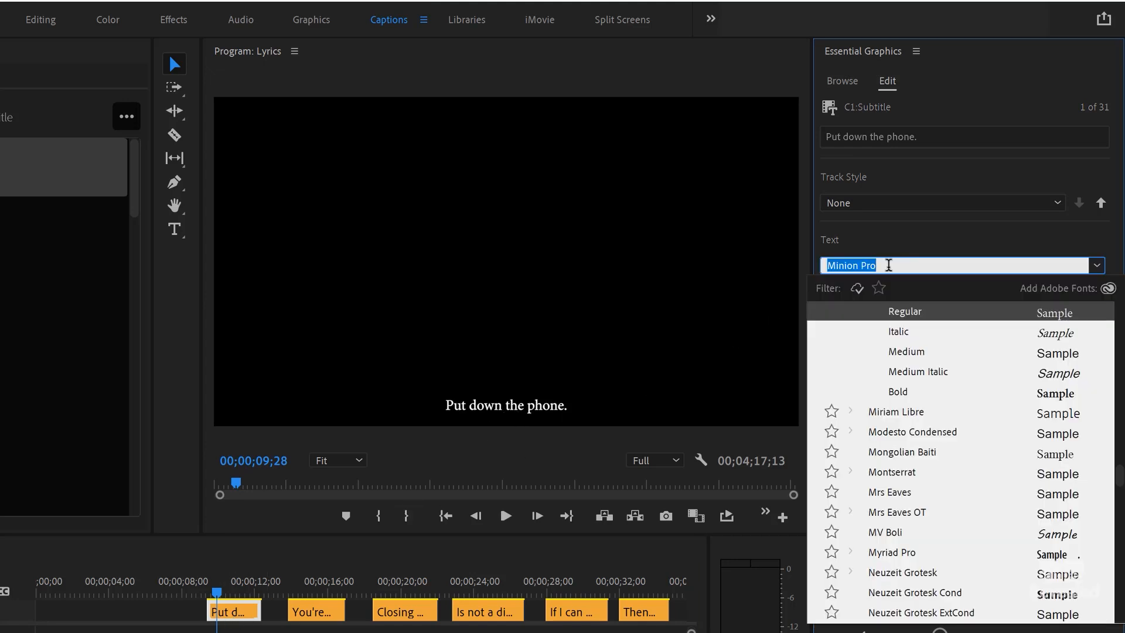
text(acua)
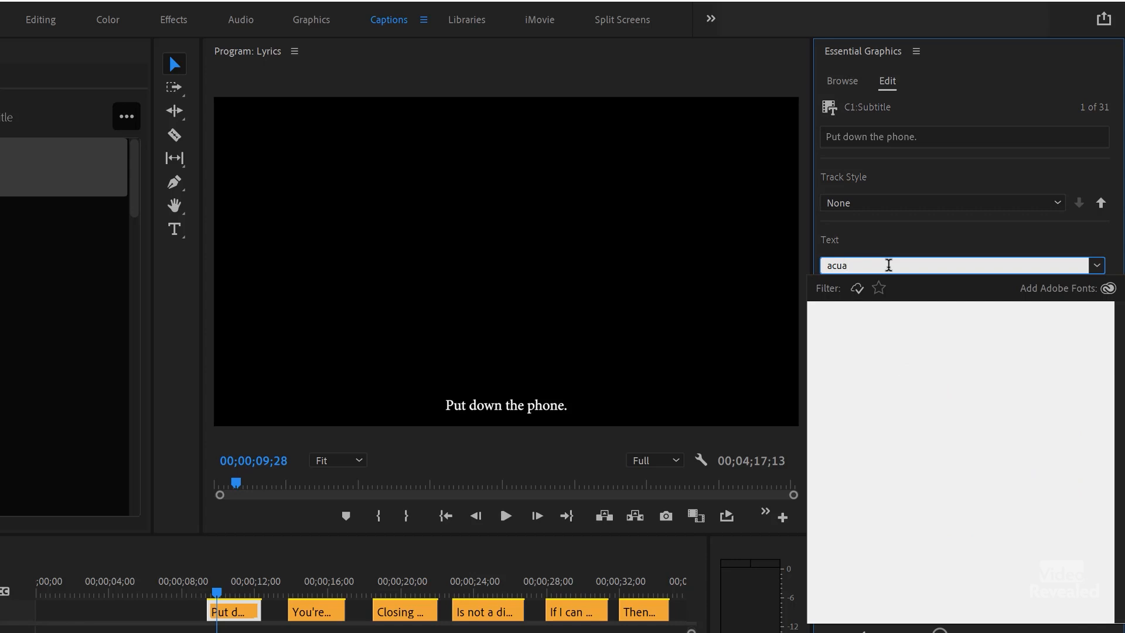
key(BackSpace)
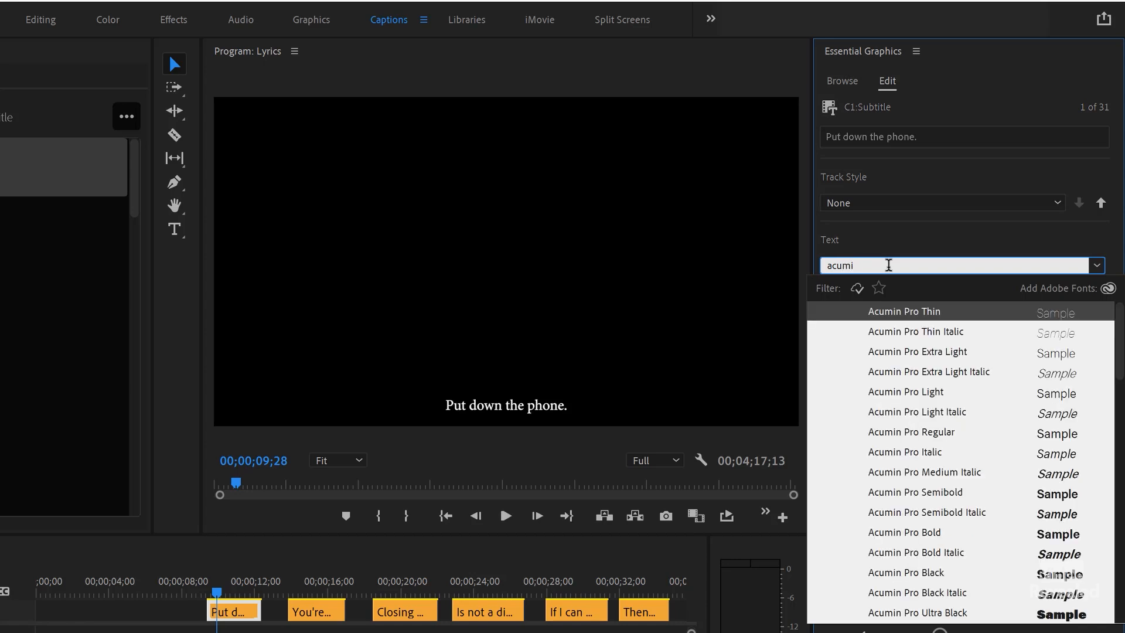
scroll(944, 378, down, 4)
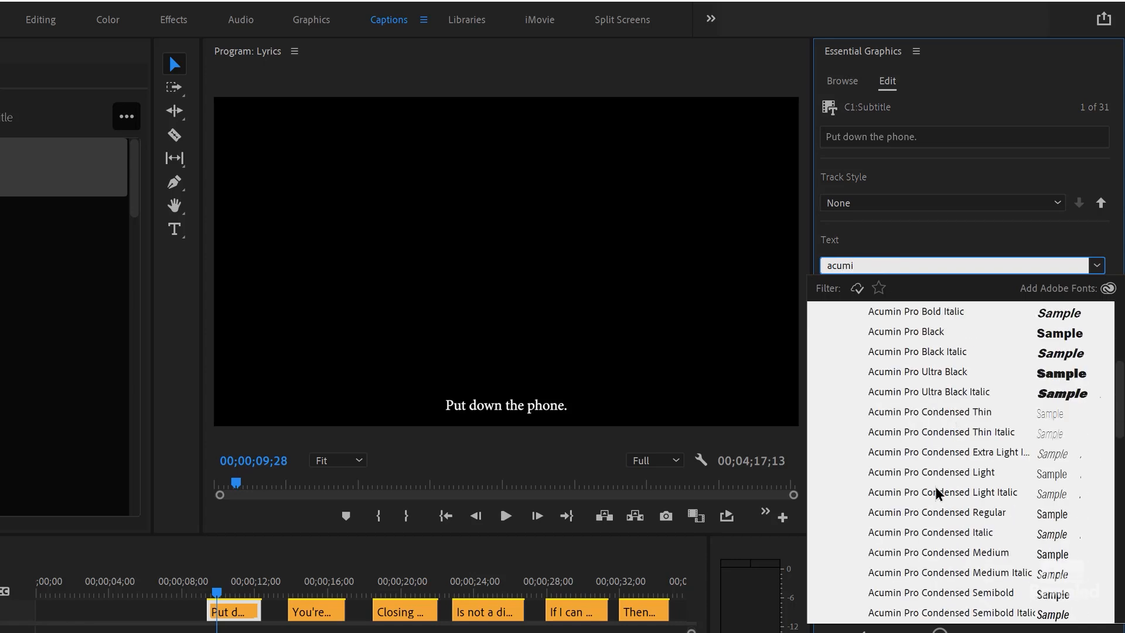
scroll(936, 491, down, 1)
scroll(939, 495, down, 1)
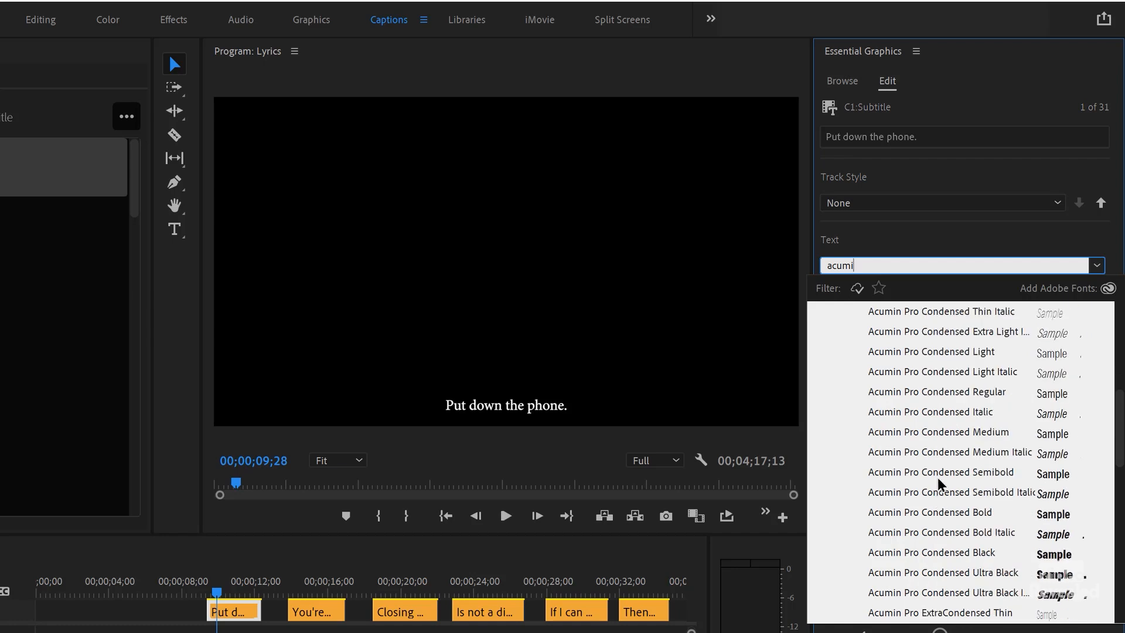
click(931, 434)
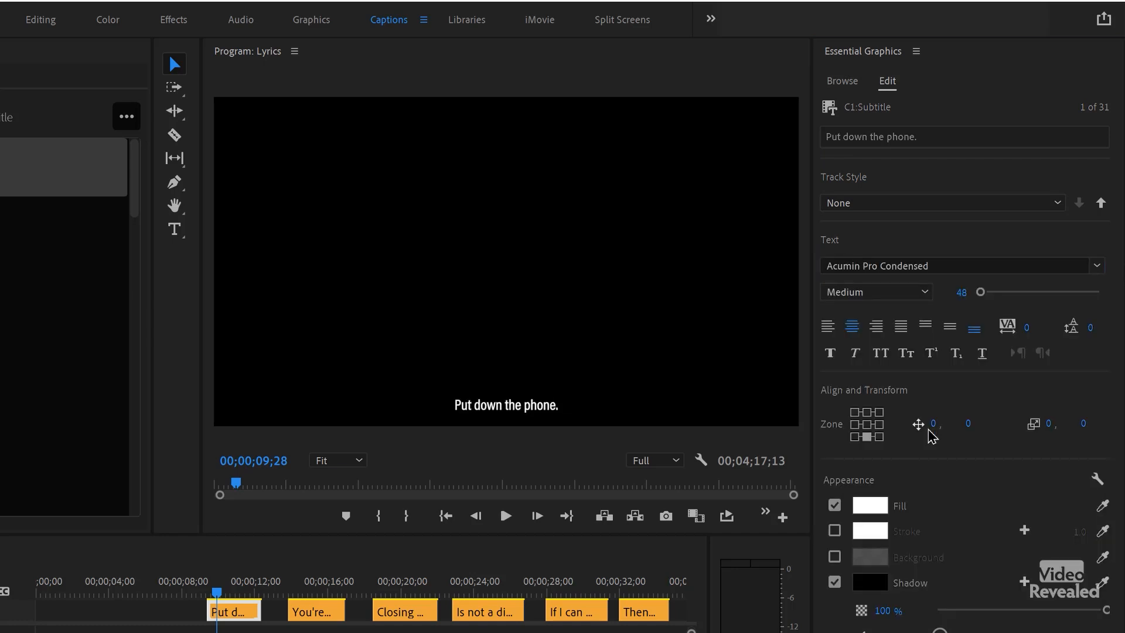
drag(988, 295, 985, 295)
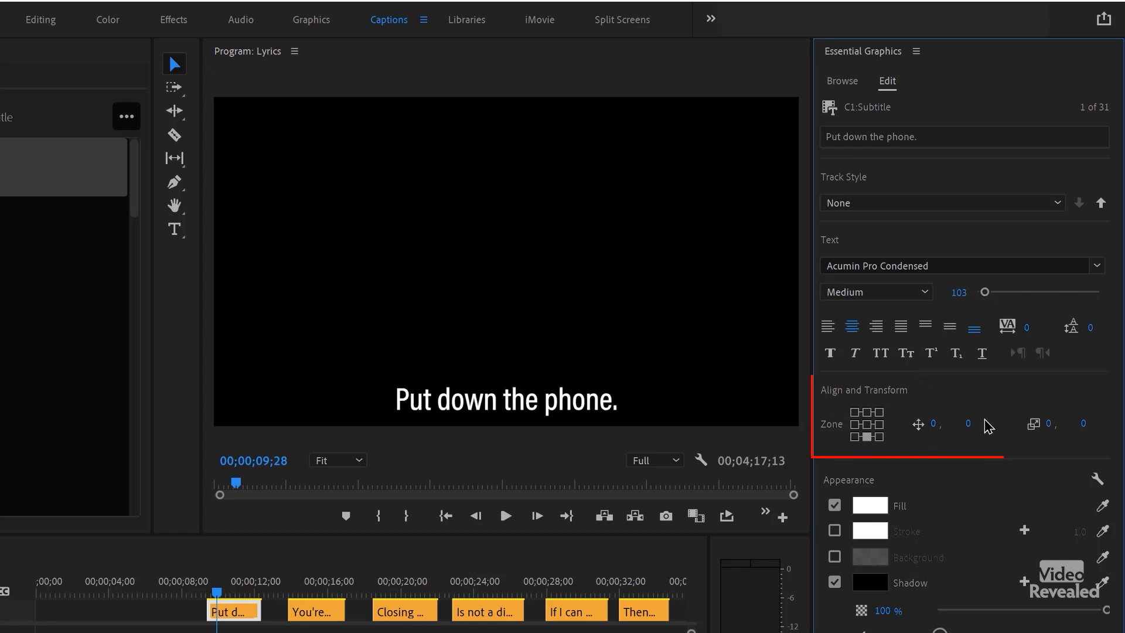
Step: Try raising the first caption to mid-frame with a vertical offset of -520 and check it at a later frame
drag(972, 427, 306, 586)
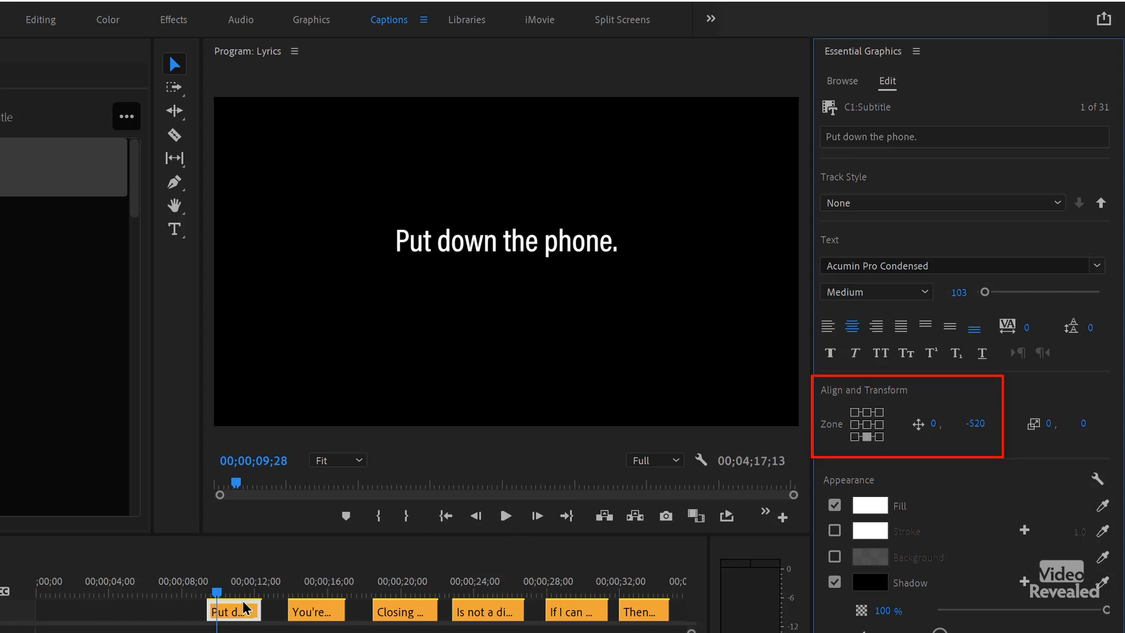
click(317, 583)
click(245, 583)
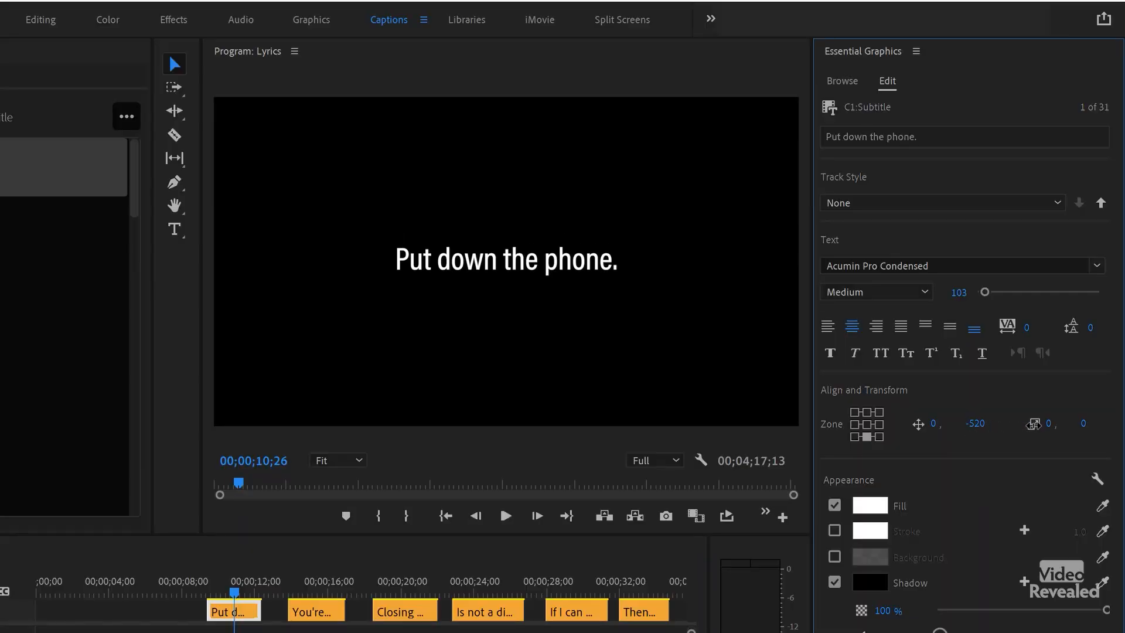
Step: Try the centre column's caption zones and place the first caption's block in the middle zone
click(868, 427)
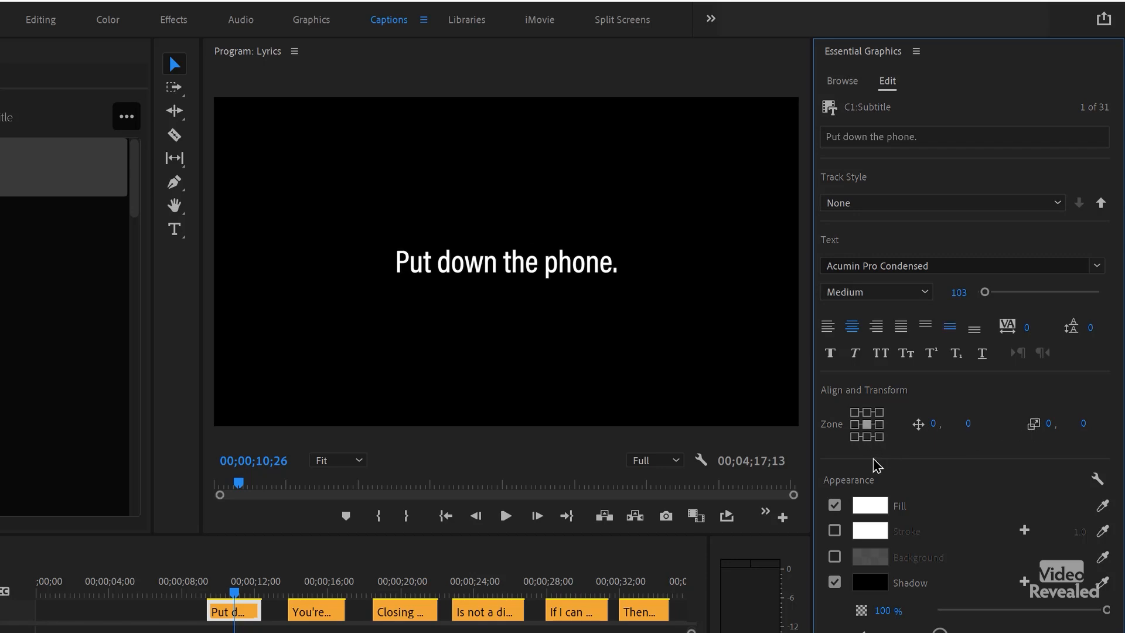
click(867, 412)
click(868, 424)
click(868, 436)
click(867, 425)
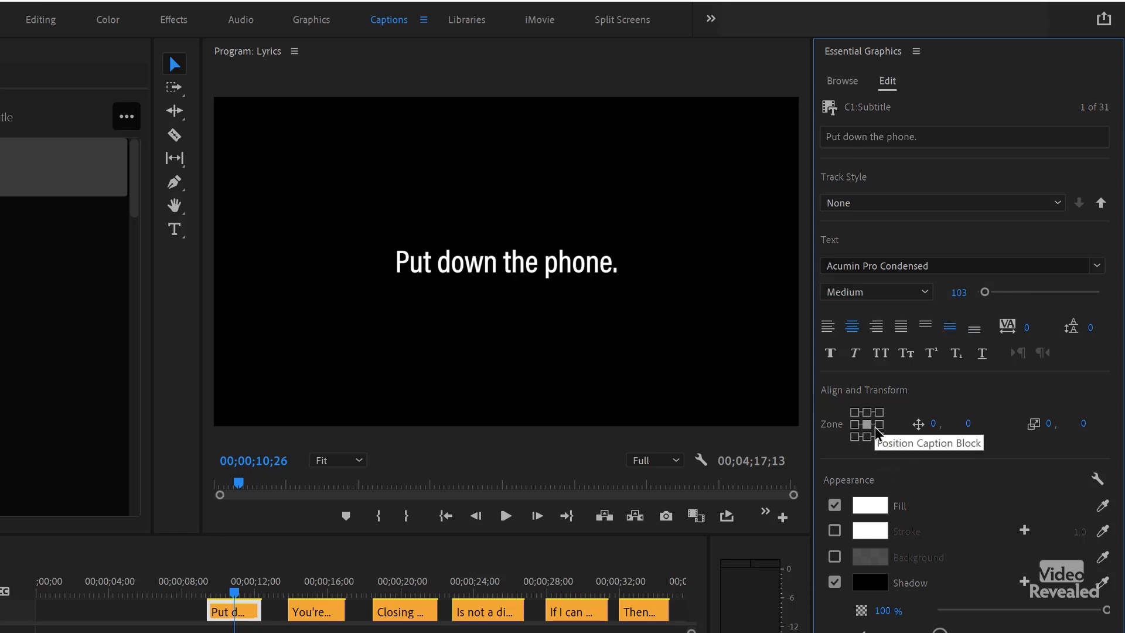
Step: Save the first caption's formatting as a new track style named Lyrics
click(856, 206)
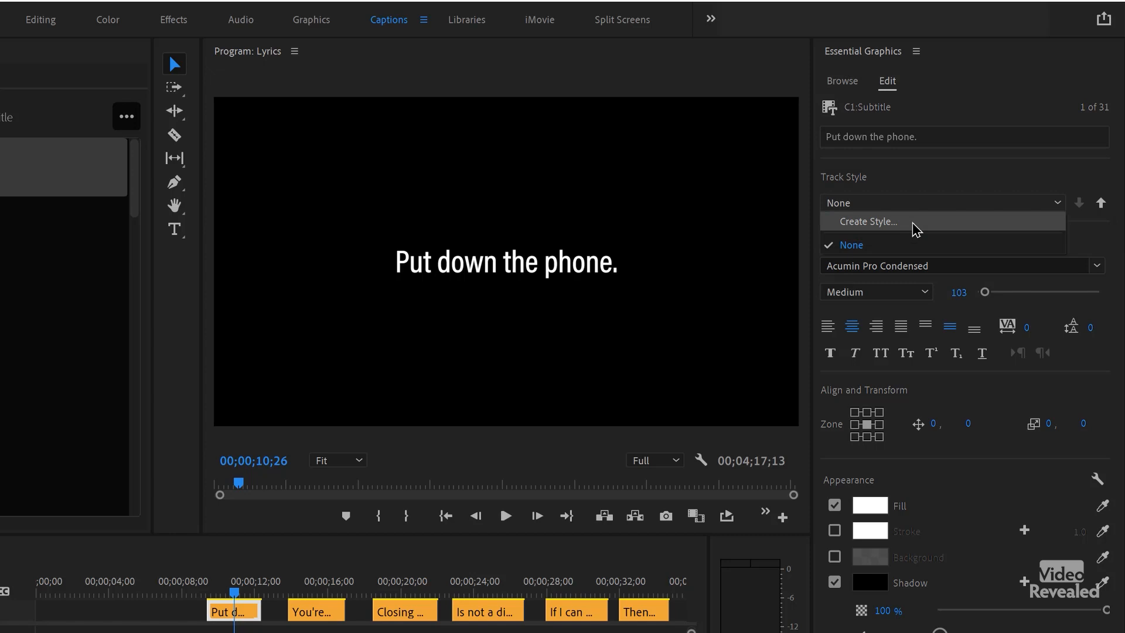
click(868, 221)
text(Lyrics)
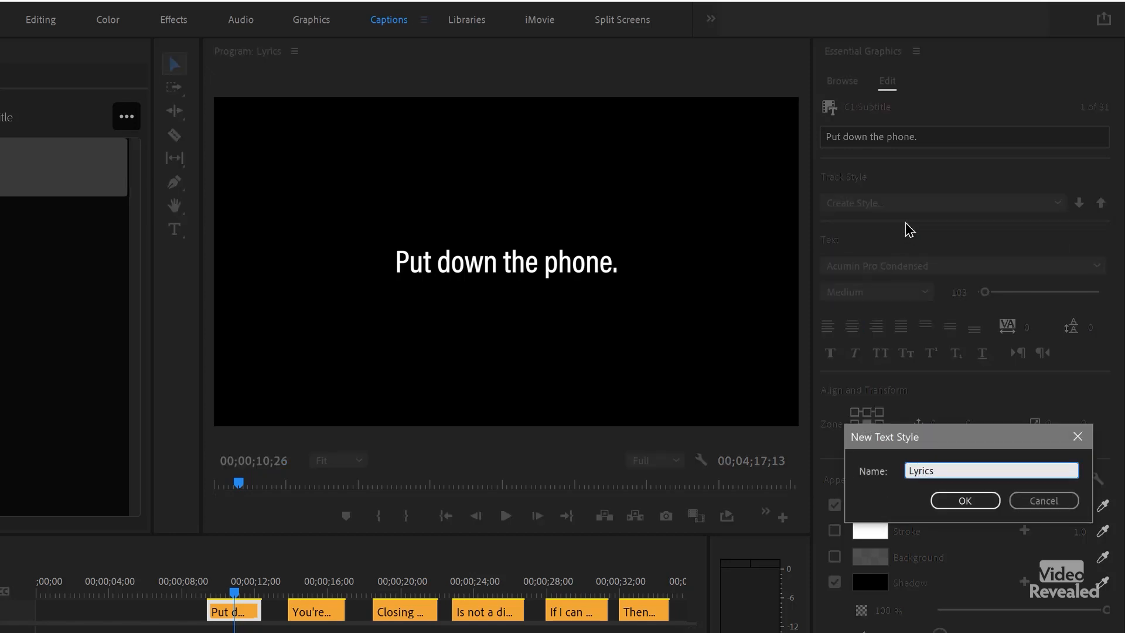
click(965, 500)
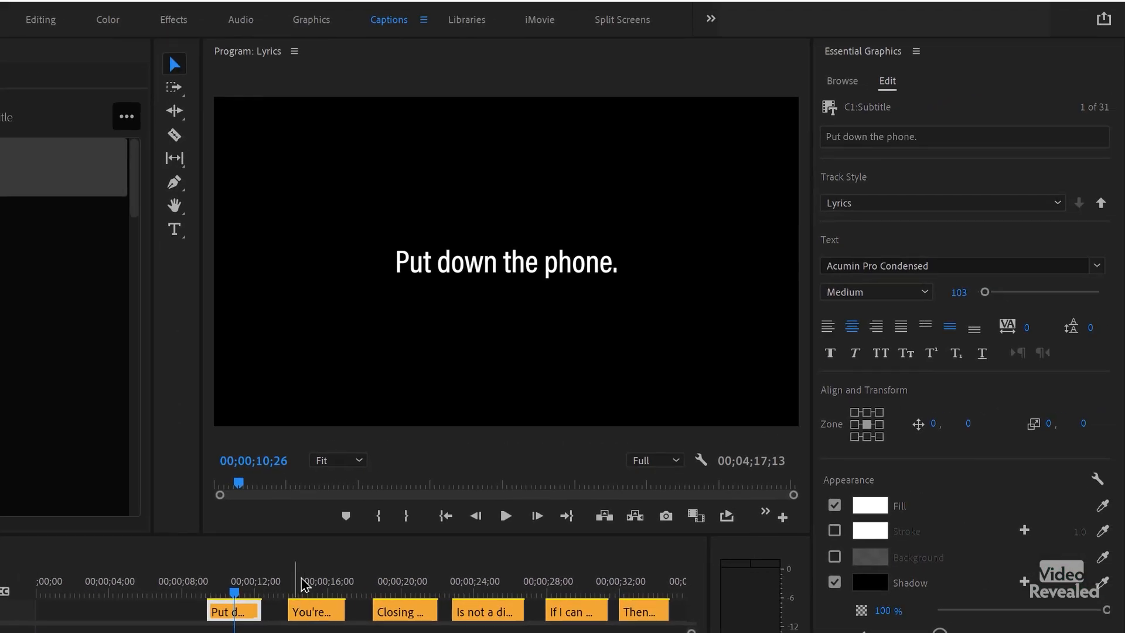
Step: Play the sequence at several later captions to check the Lyrics style across the caption track
drag(303, 584, 460, 585)
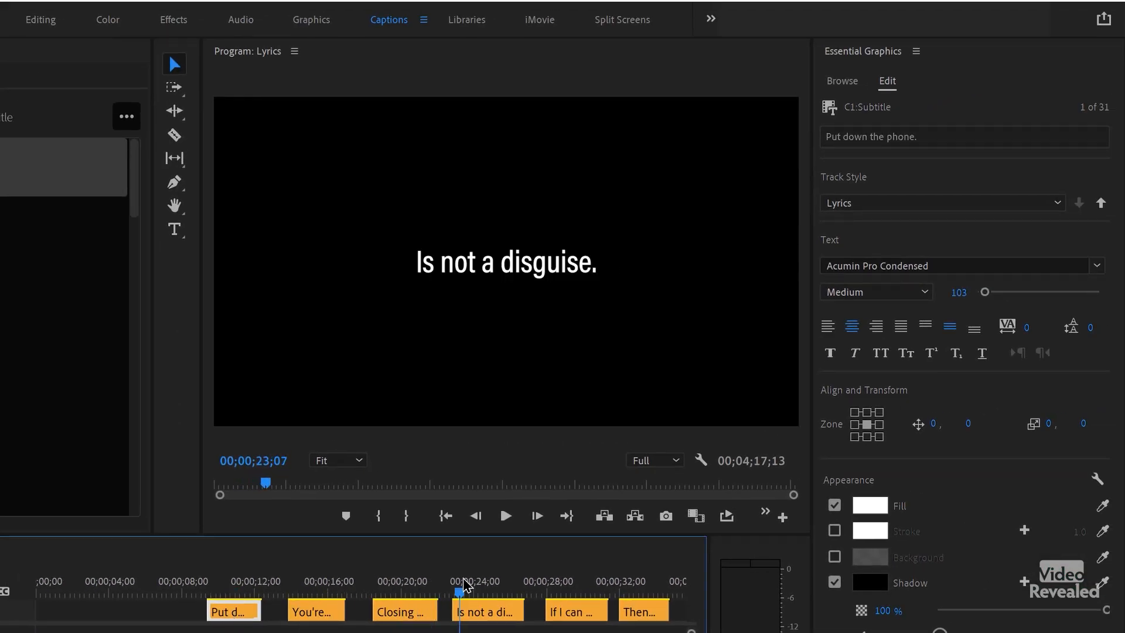
key(space)
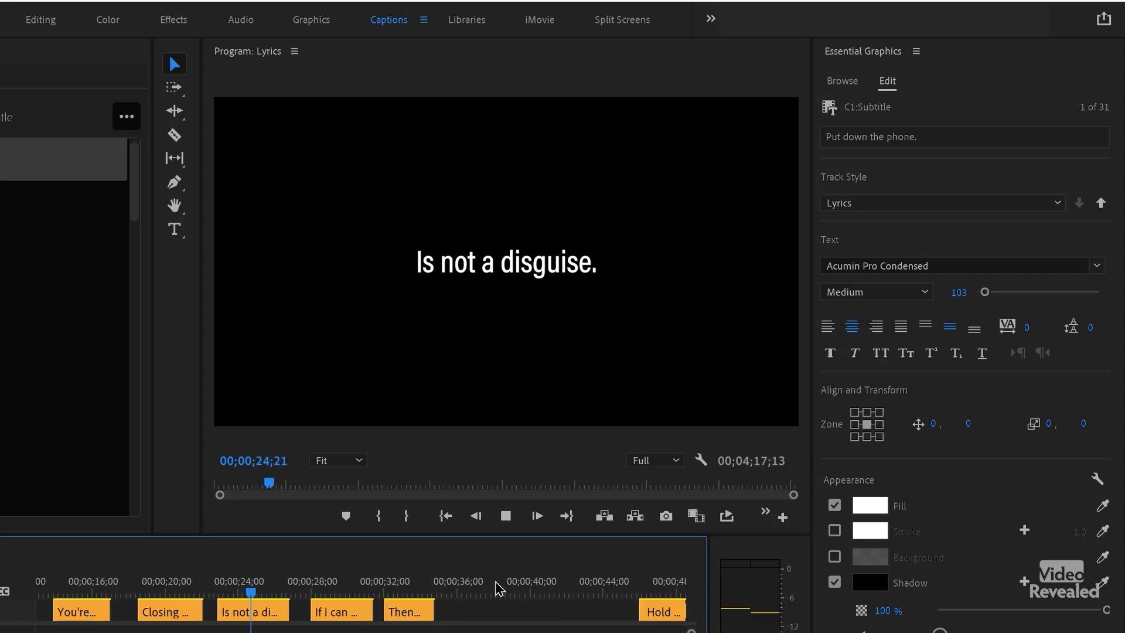
key(minus)
key(minus)
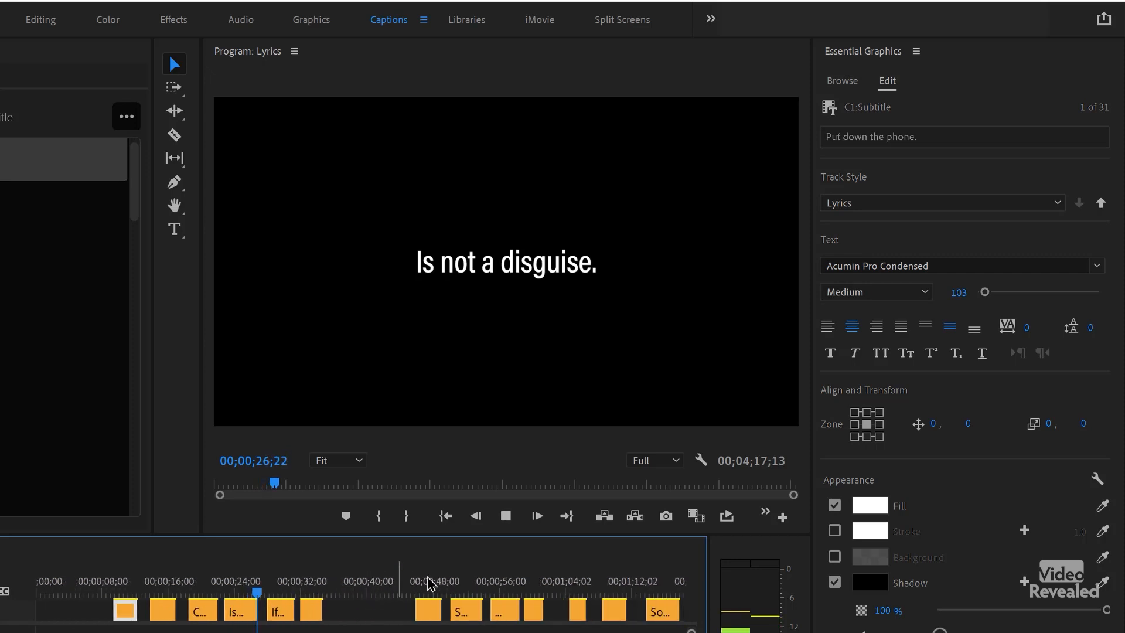
click(520, 583)
click(596, 582)
key(minus)
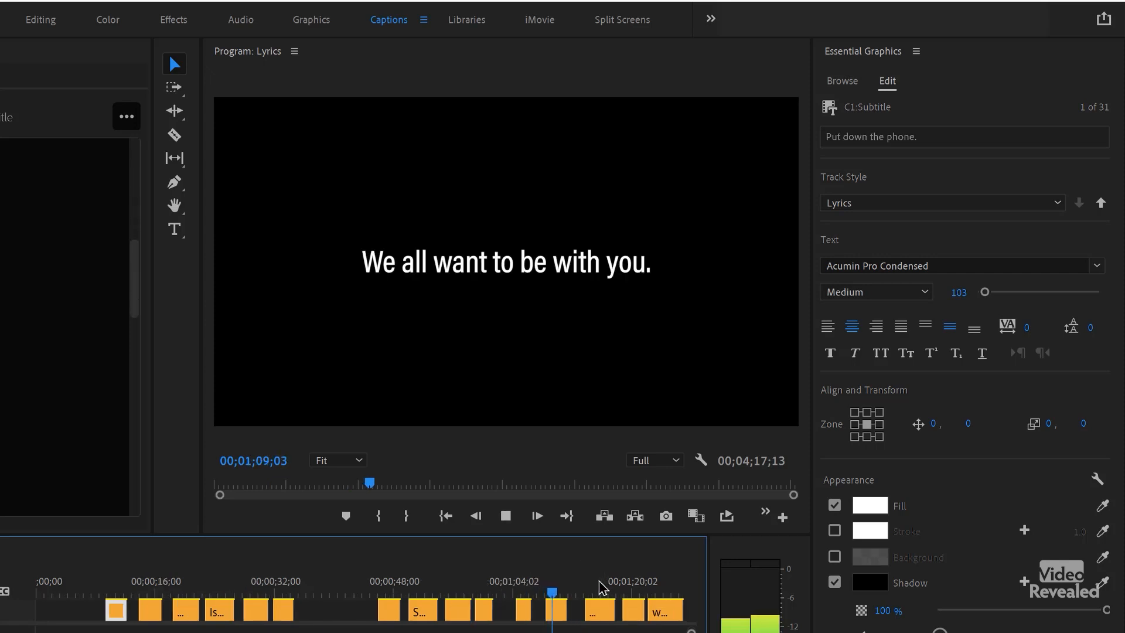
key(minus)
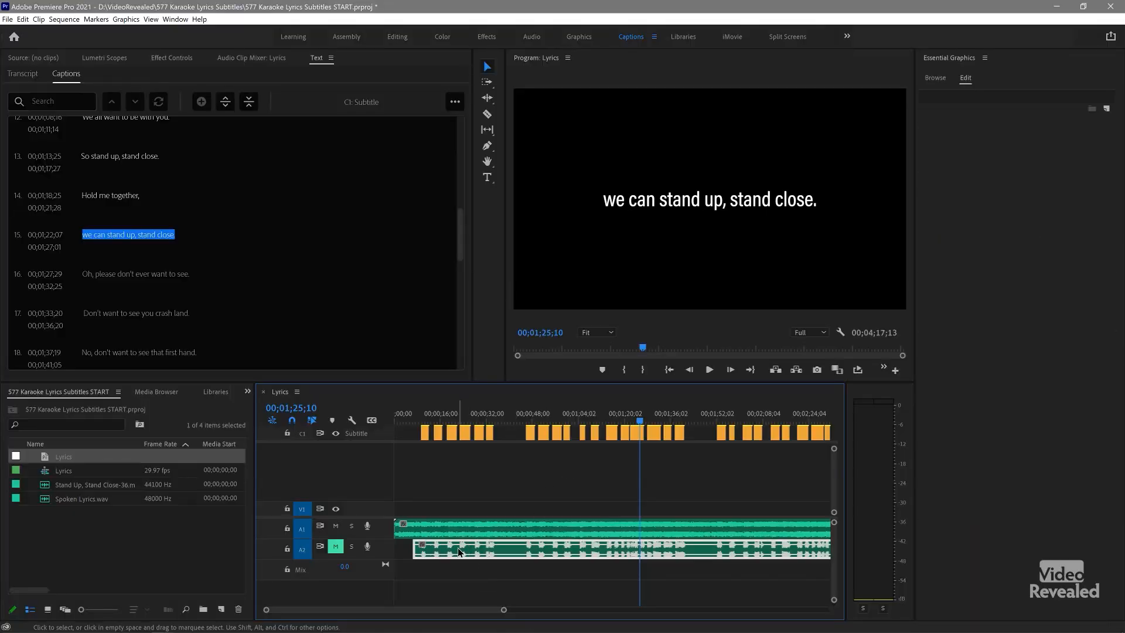
Step: Delete the spoken lyrics clip from audio track A2 and unmute that track
key(Delete)
click(336, 546)
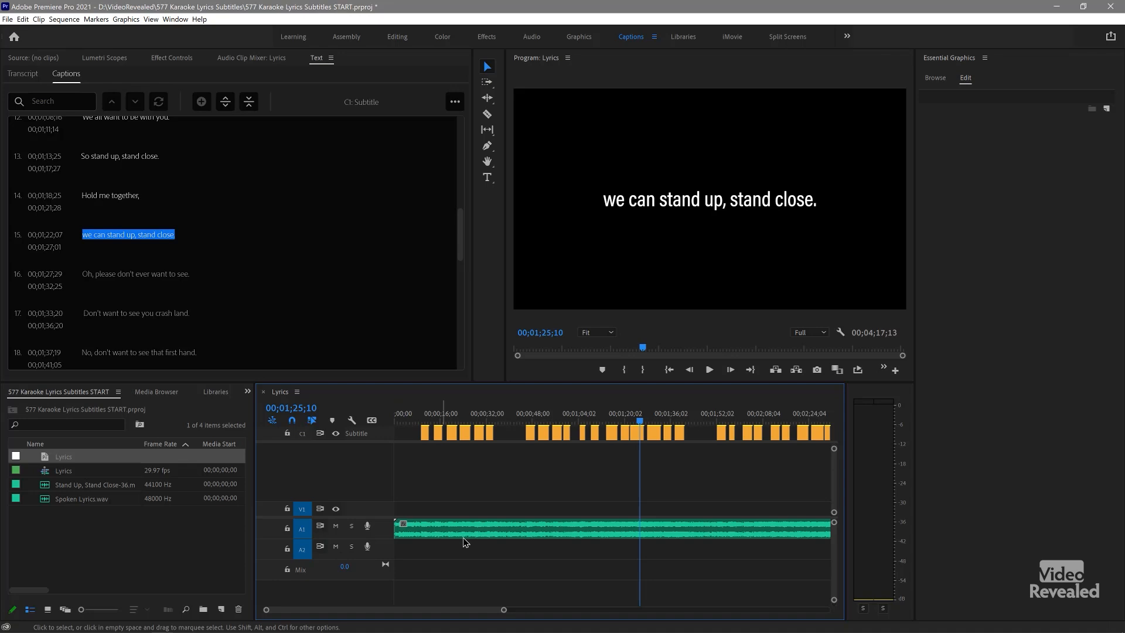
key(minus)
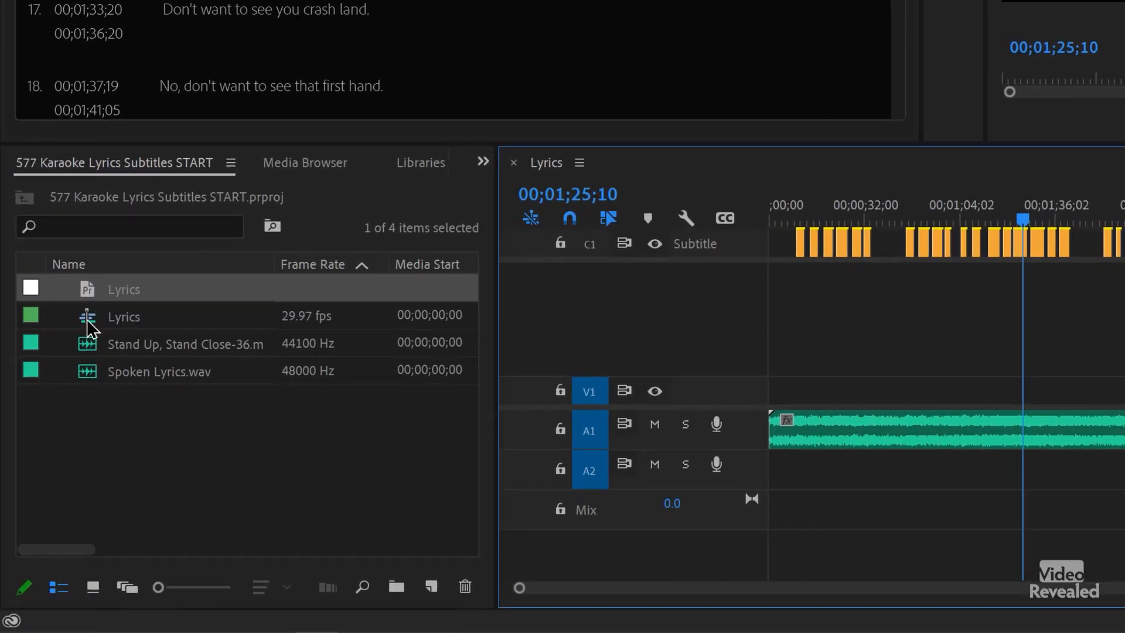
Step: Nest the Lyrics sequence in a new sequence with matching settings and name the new sequence Animated Lyrics
click(88, 324)
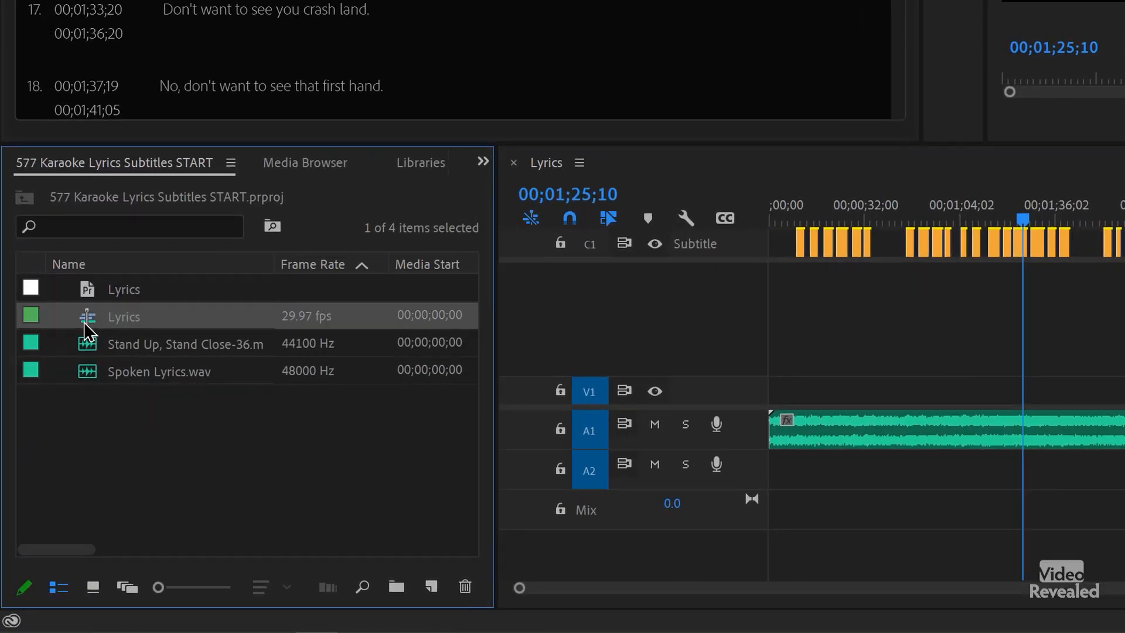
drag(87, 321, 178, 397)
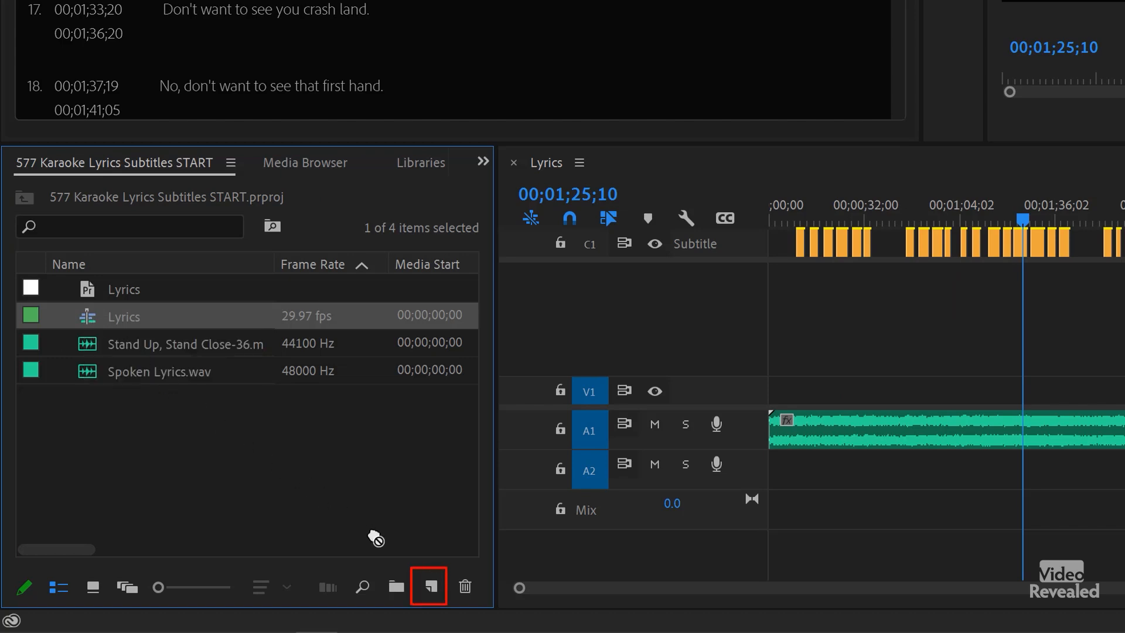
drag(423, 574, 431, 583)
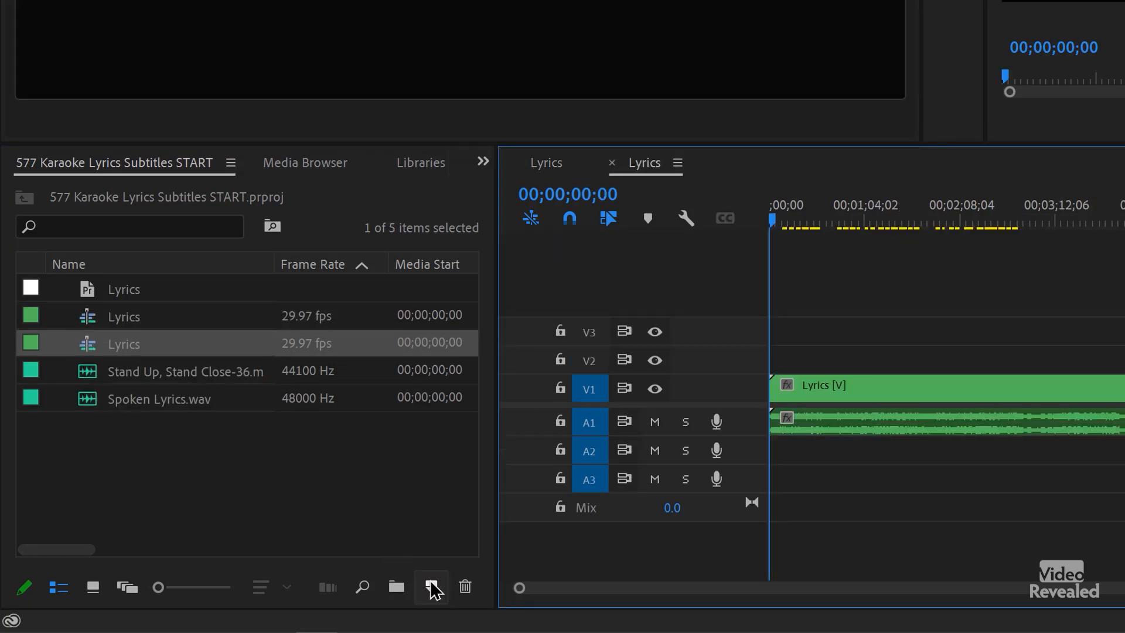
click(147, 346)
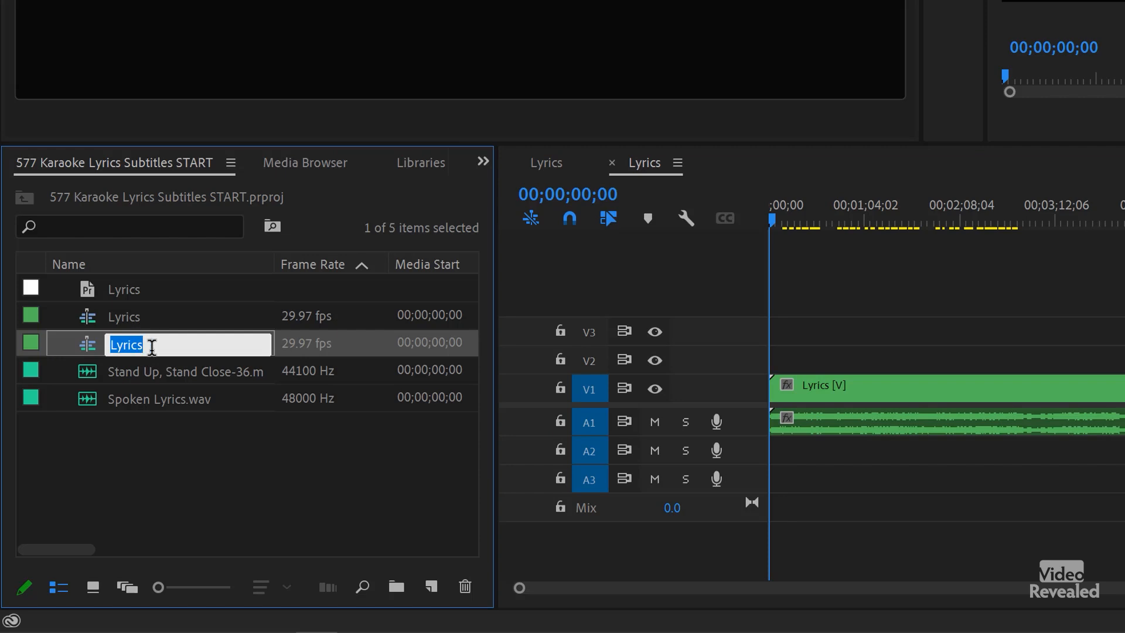
click(152, 347)
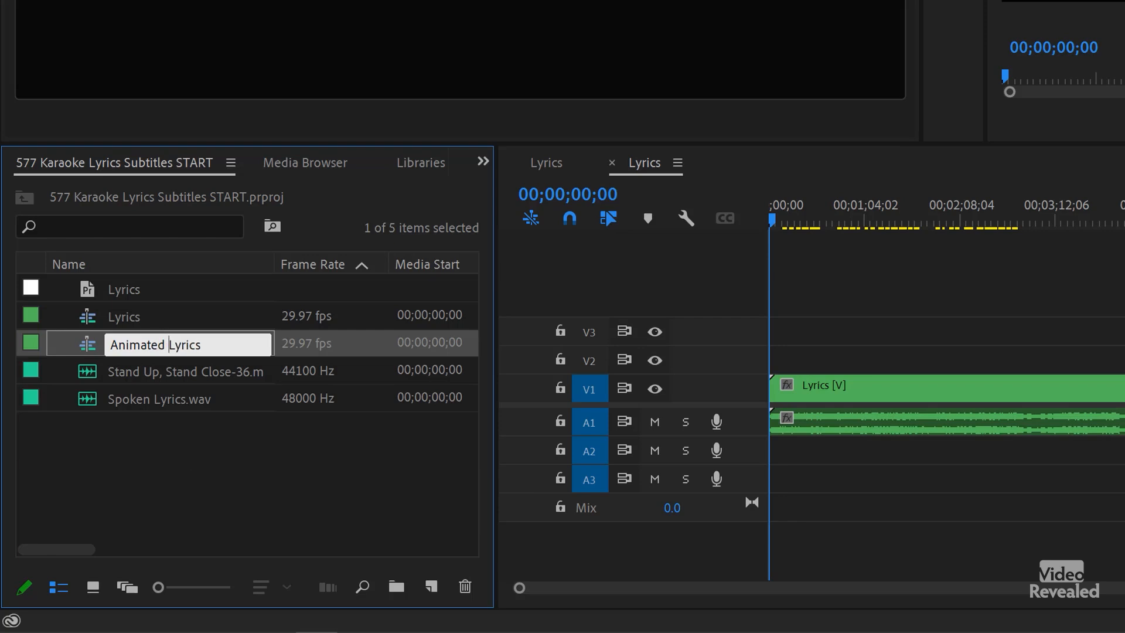
click(205, 515)
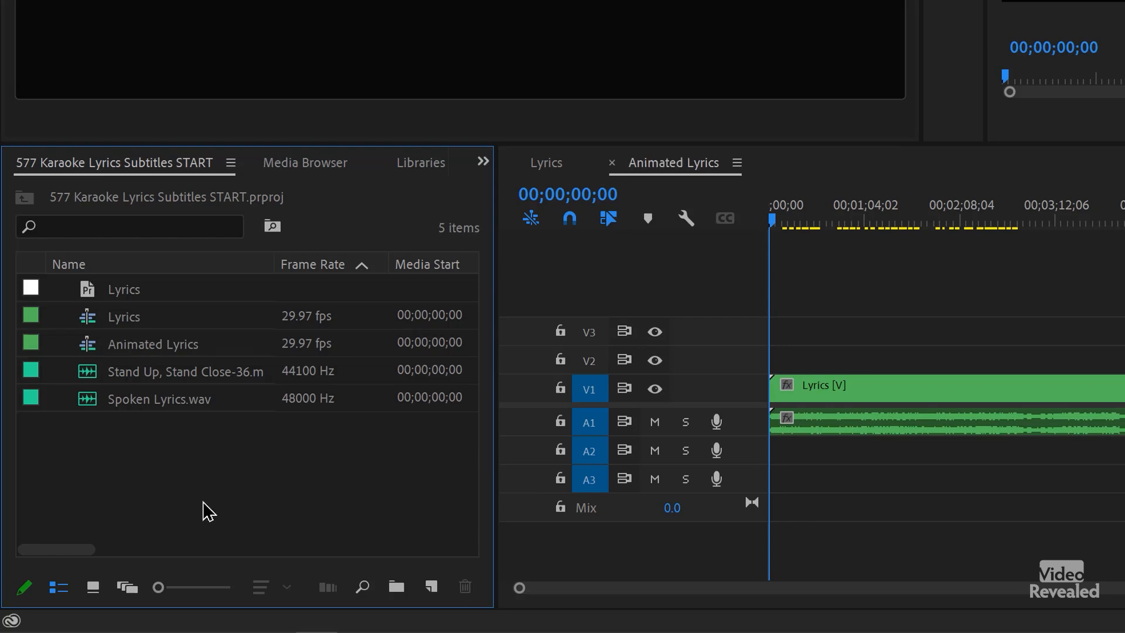
Step: Close the original Lyrics sequence and move the nested Lyrics video clip up to track V2
click(515, 163)
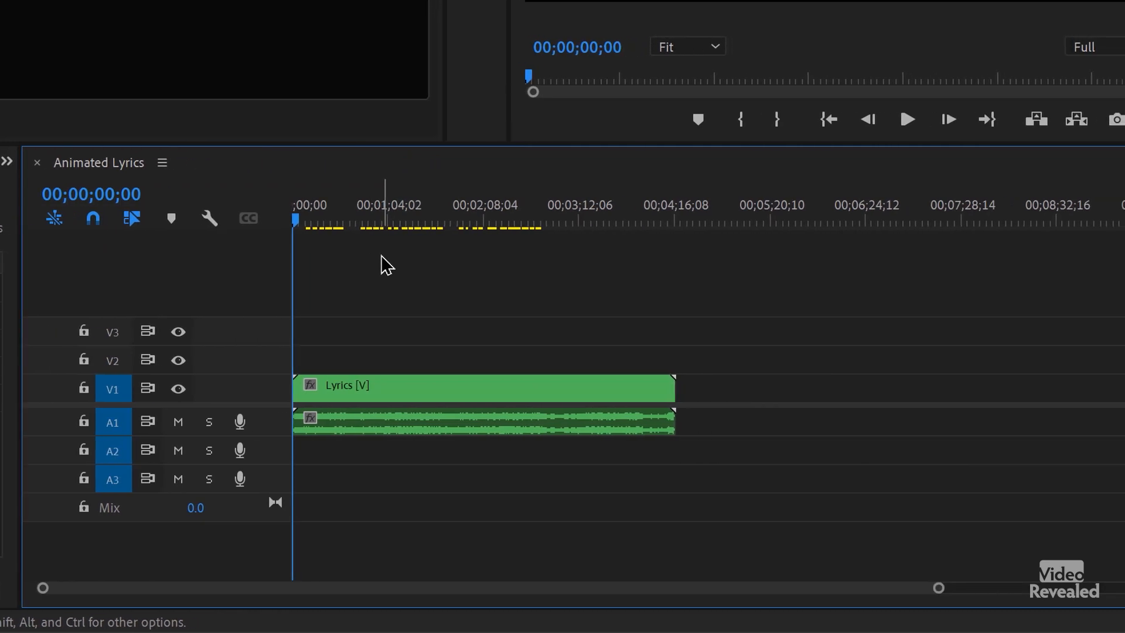
key(=)
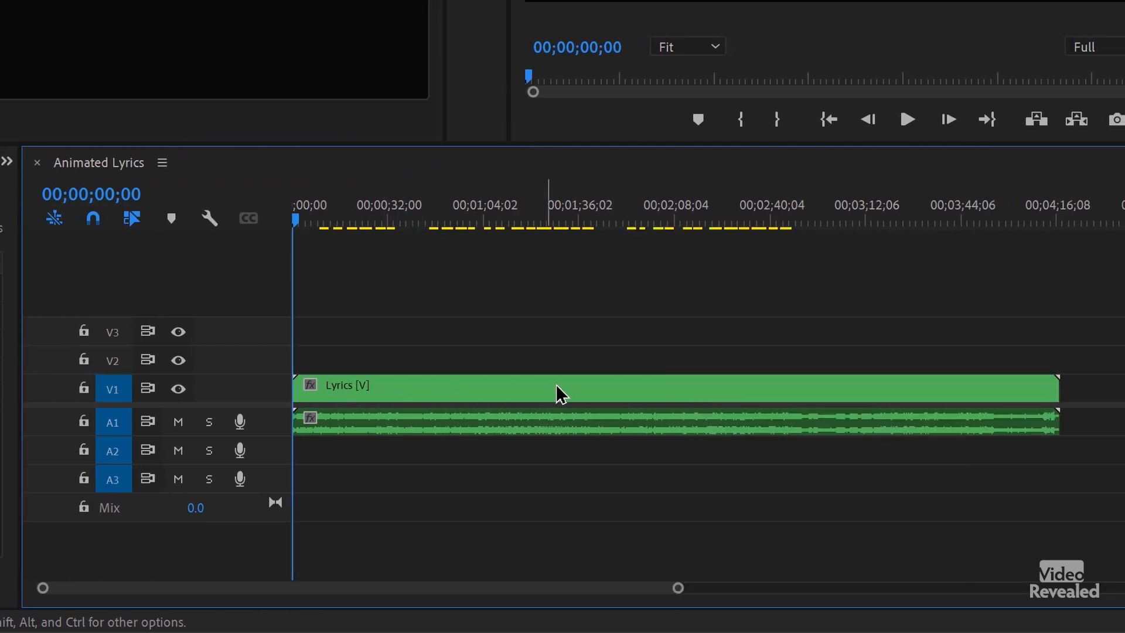
drag(408, 395, 398, 372)
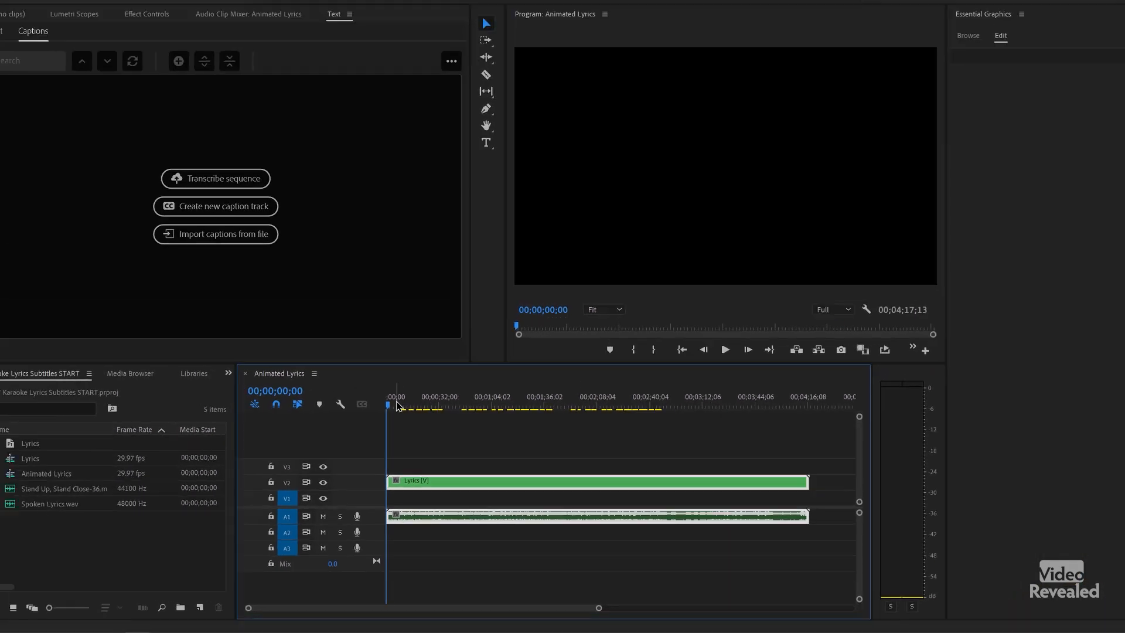
Step: Park the playhead on the "Put down the phone." caption and create an adjustment layer with the default settings
mouse_move(404, 421)
mouse_down()
mouse_move(455, 421)
mouse_move(411, 424)
mouse_up()
scroll(405, 446, up, 5)
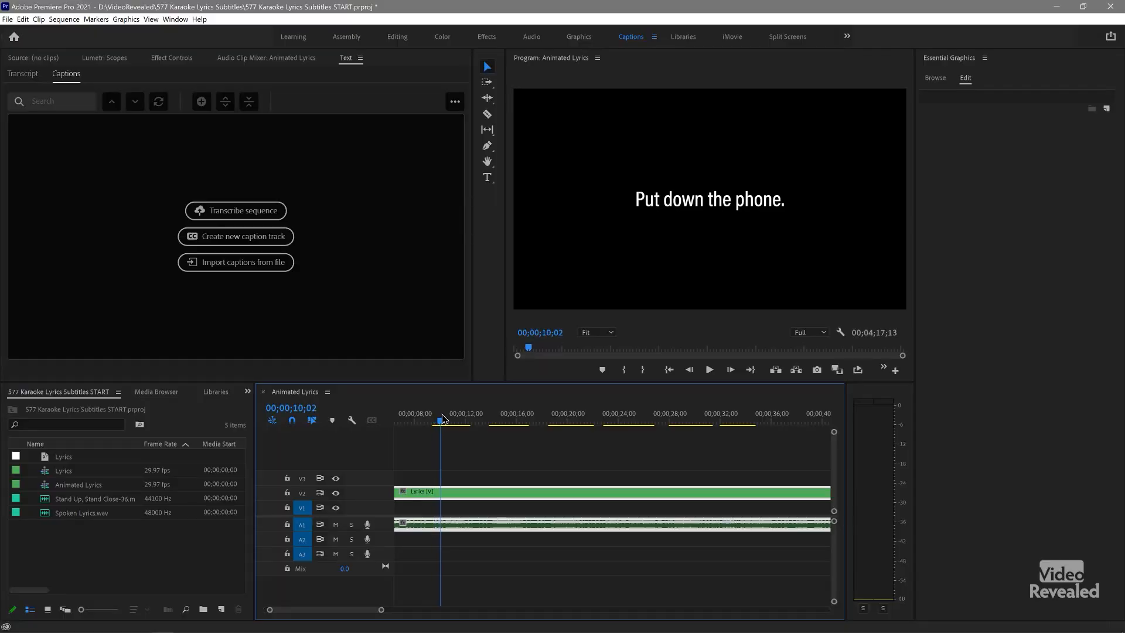
key(space)
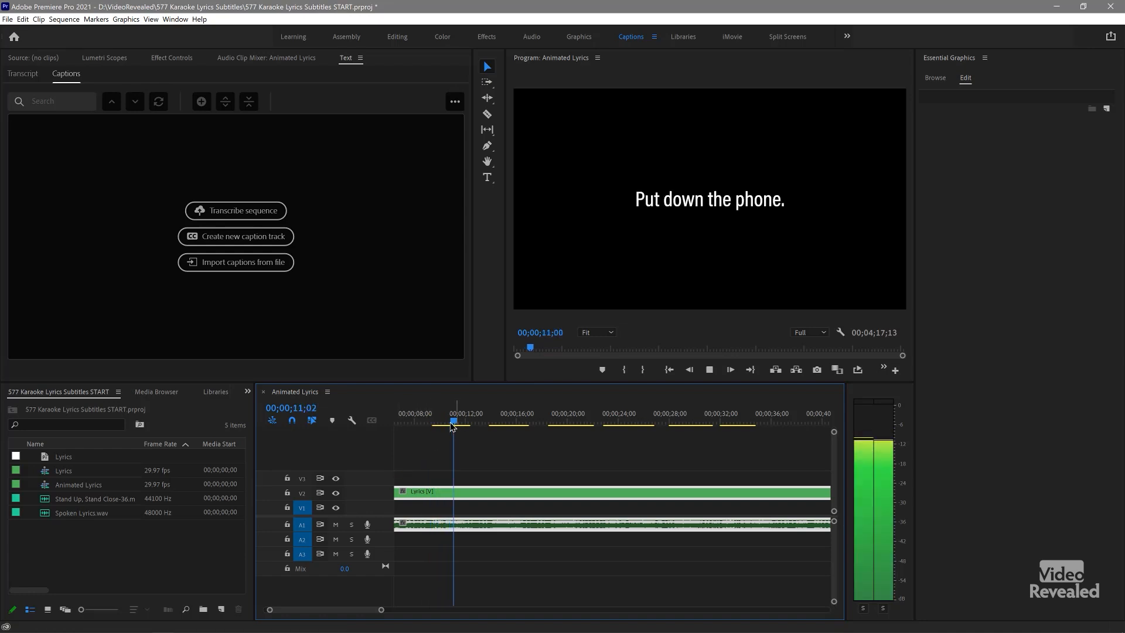
click(449, 423)
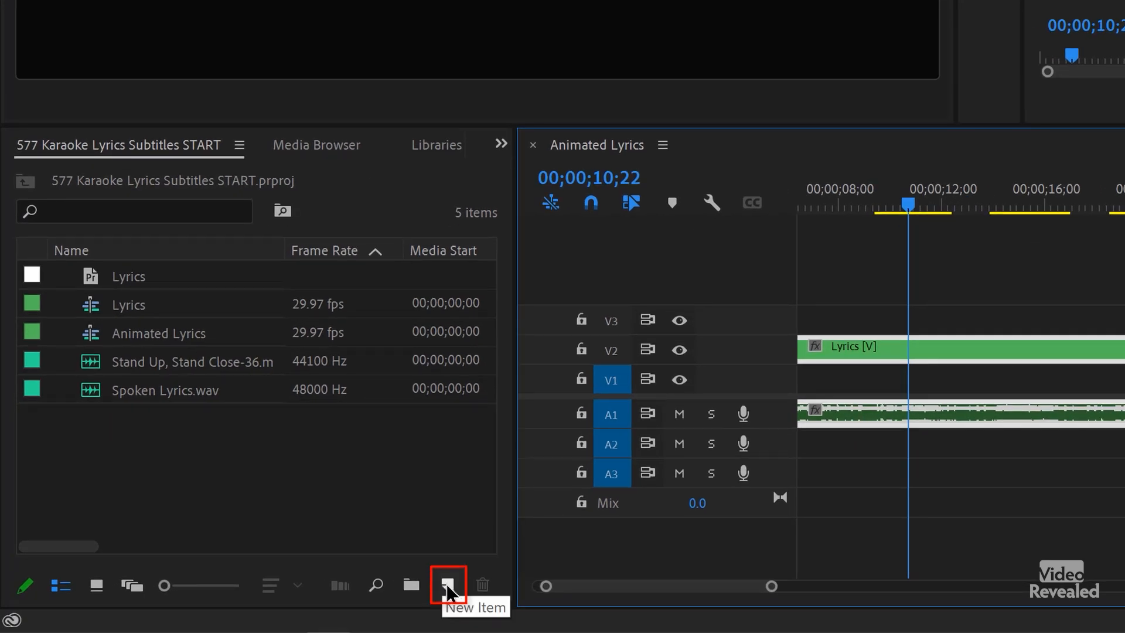
click(447, 583)
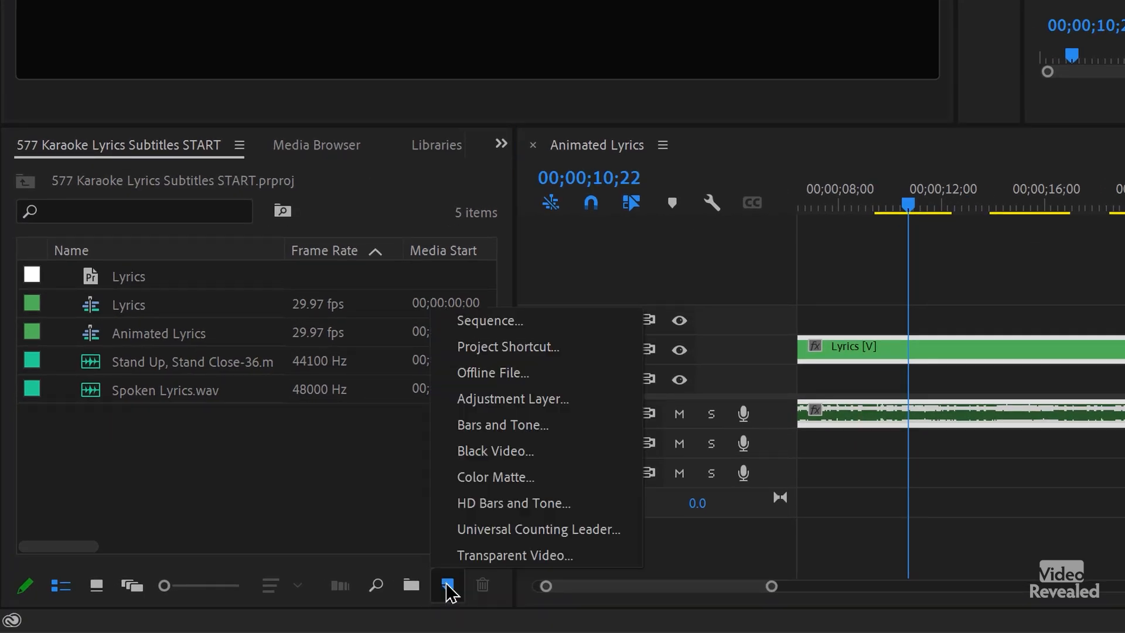
click(548, 404)
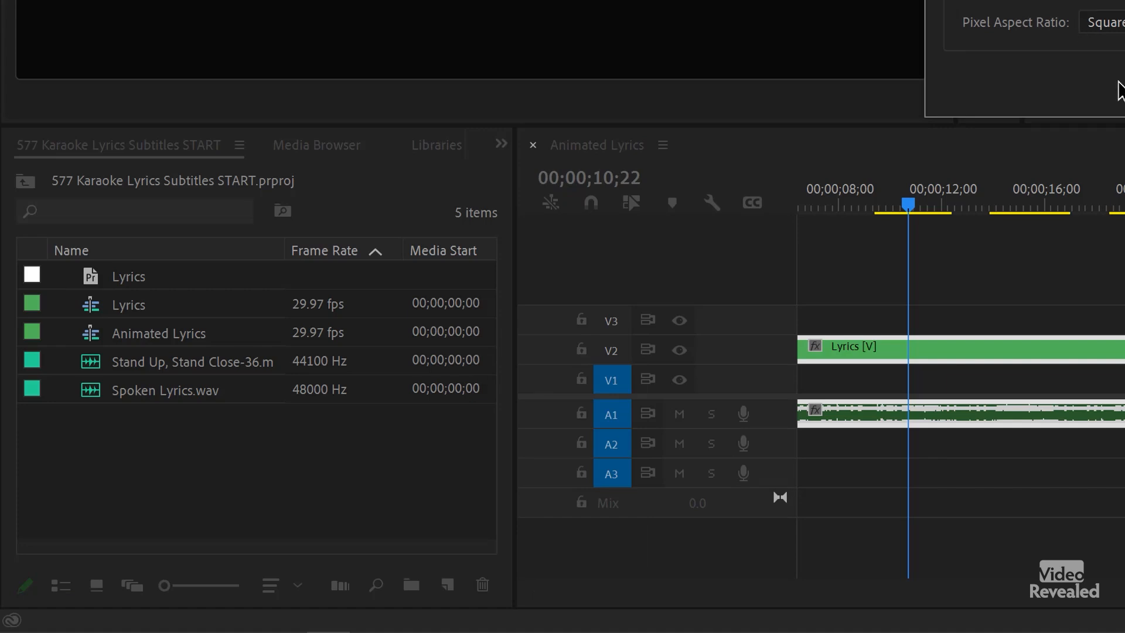
key(Return)
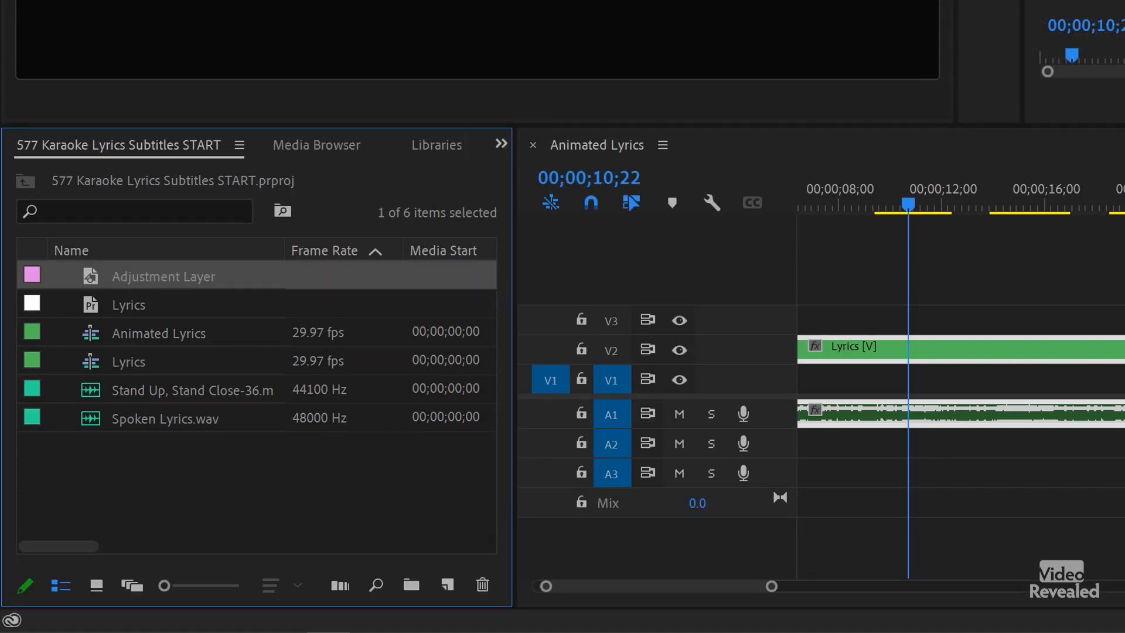
Step: Place the adjustment layer on track V3 above the first caption and trim it to roughly the caption's duration
drag(92, 280, 874, 318)
drag(998, 317, 953, 318)
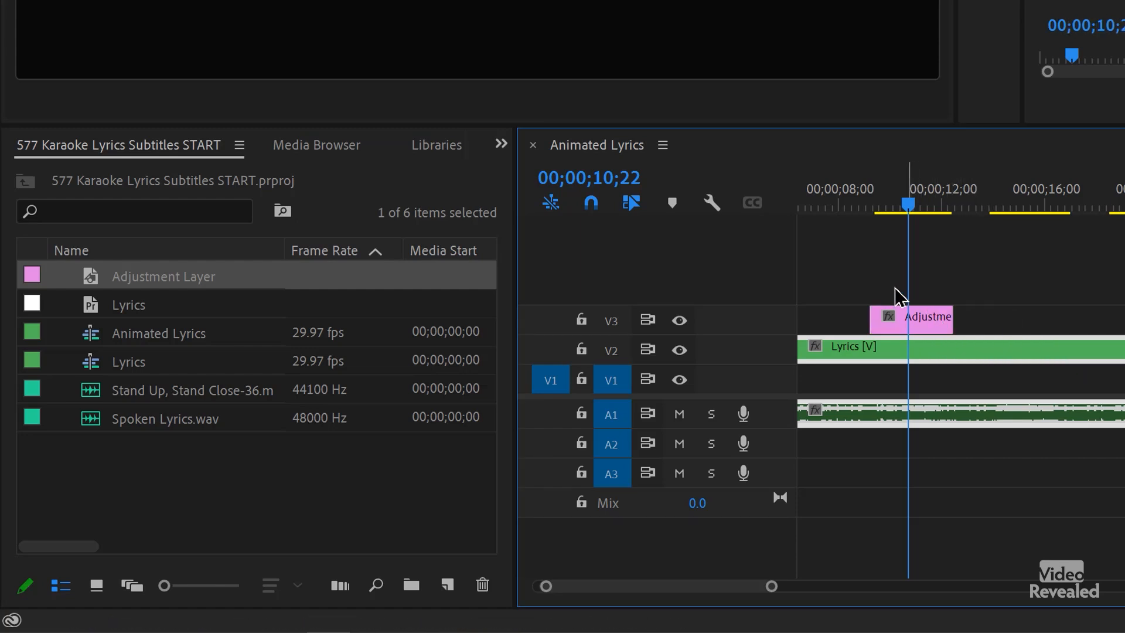
scroll(872, 291, up, 1)
scroll(873, 295, up, 2)
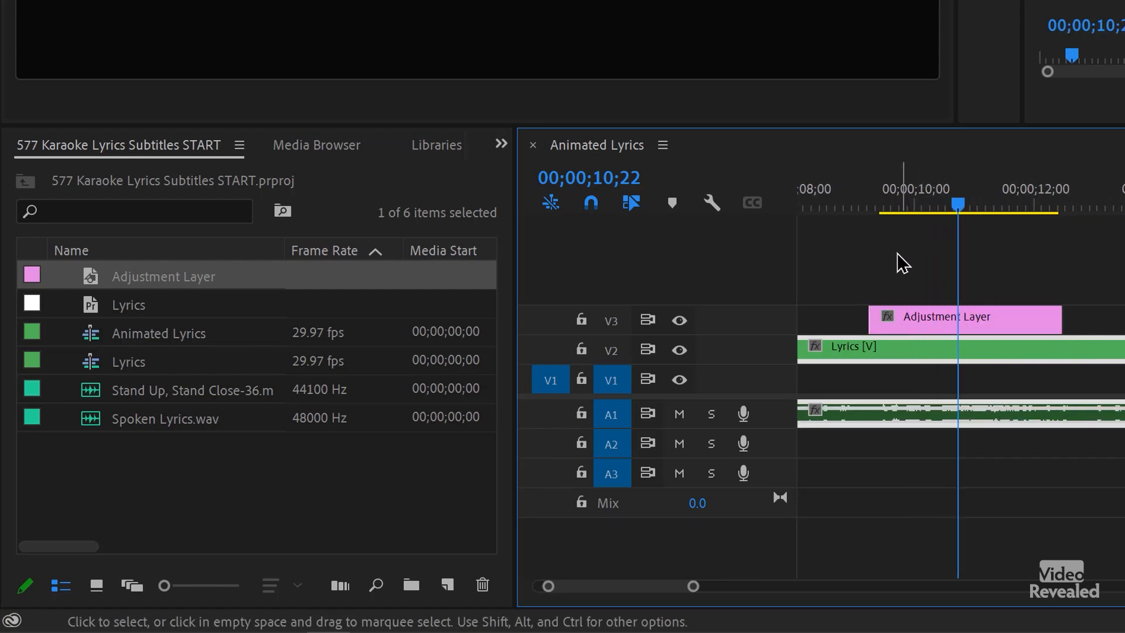
Step: Find the Tint video effect and apply it to the adjustment layer on V3
click(500, 146)
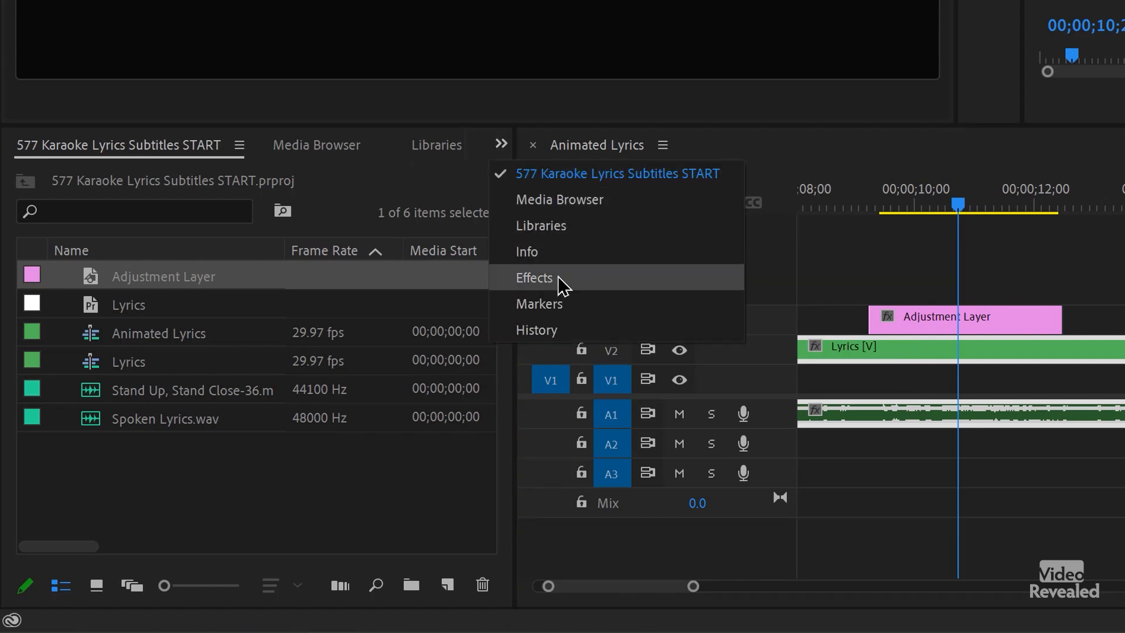
click(535, 277)
click(202, 175)
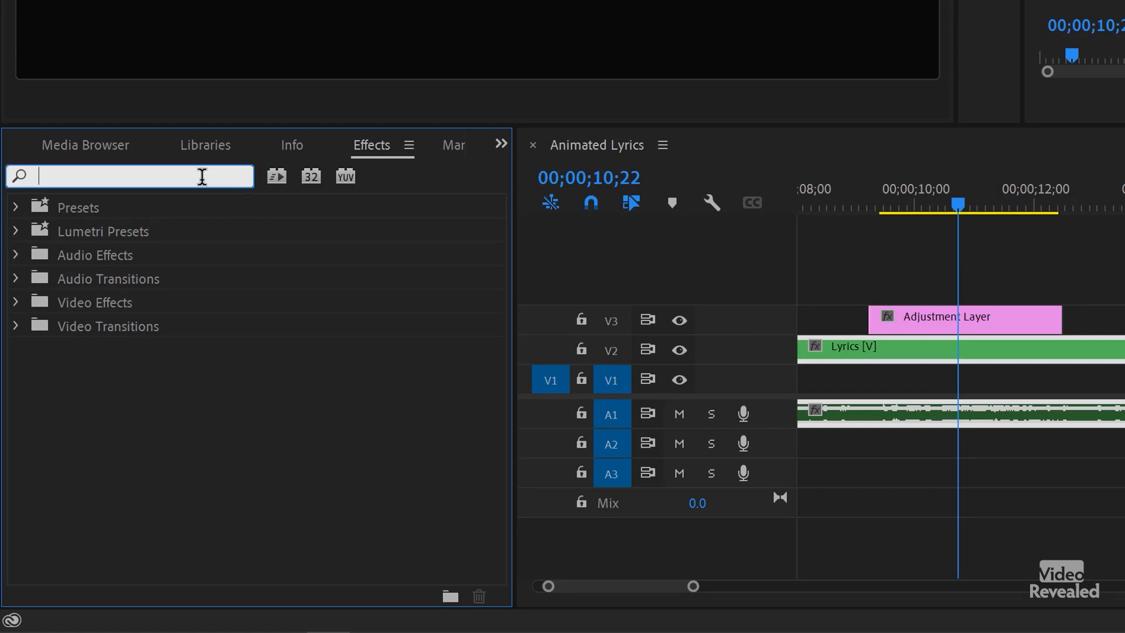
text(tint)
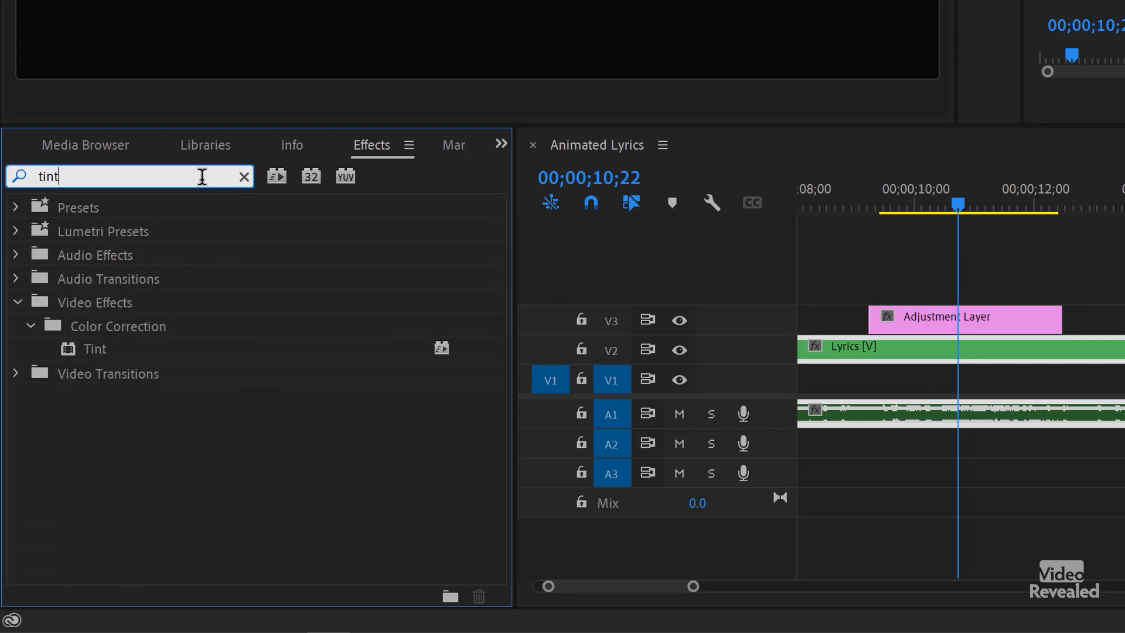
click(930, 322)
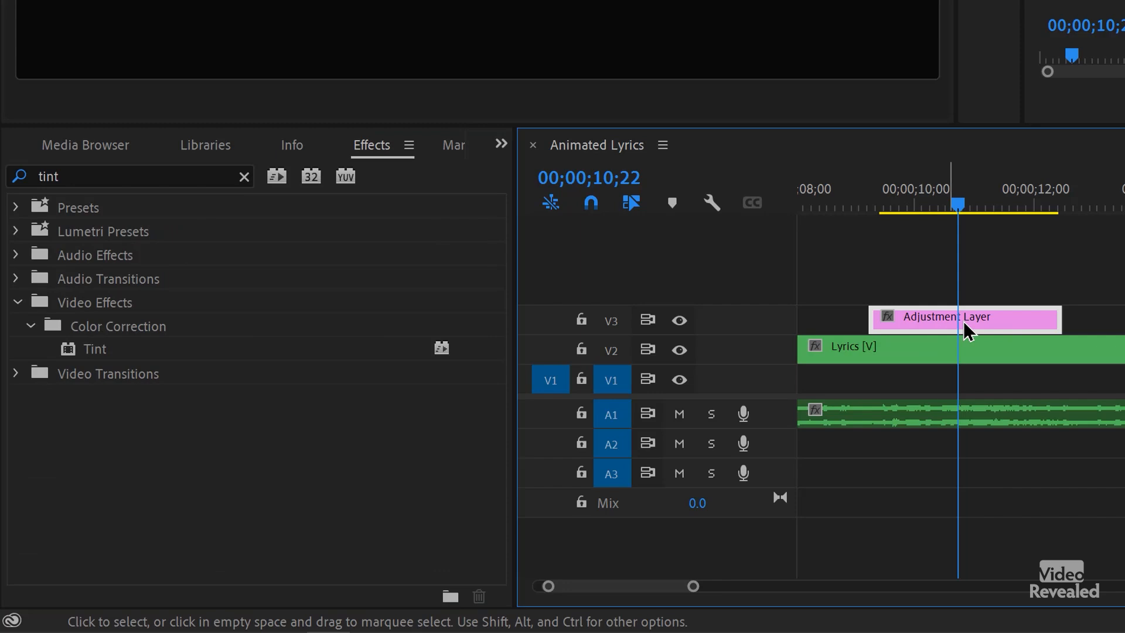
click(82, 351)
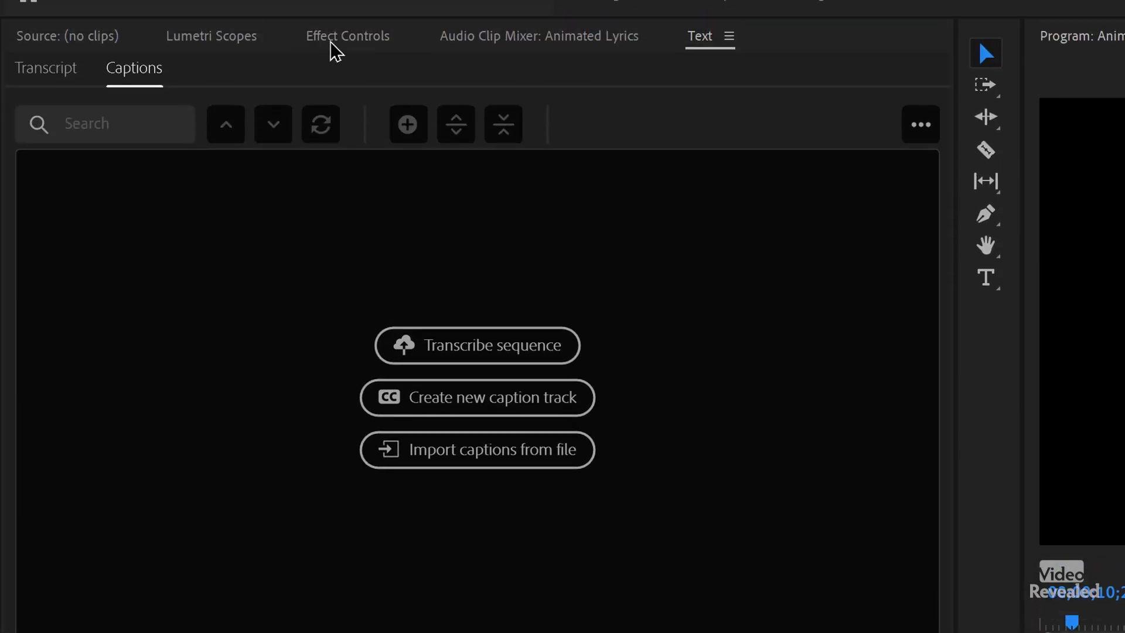
Step: Set the adjustment layer's Tint effect to map white to a bright blue
click(334, 41)
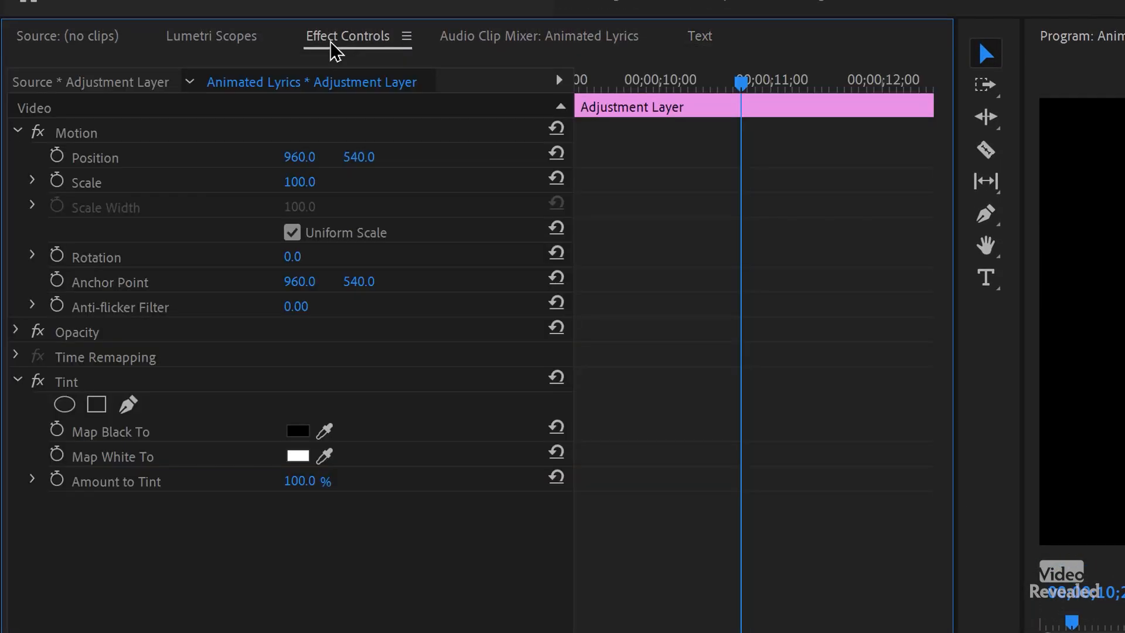
click(19, 132)
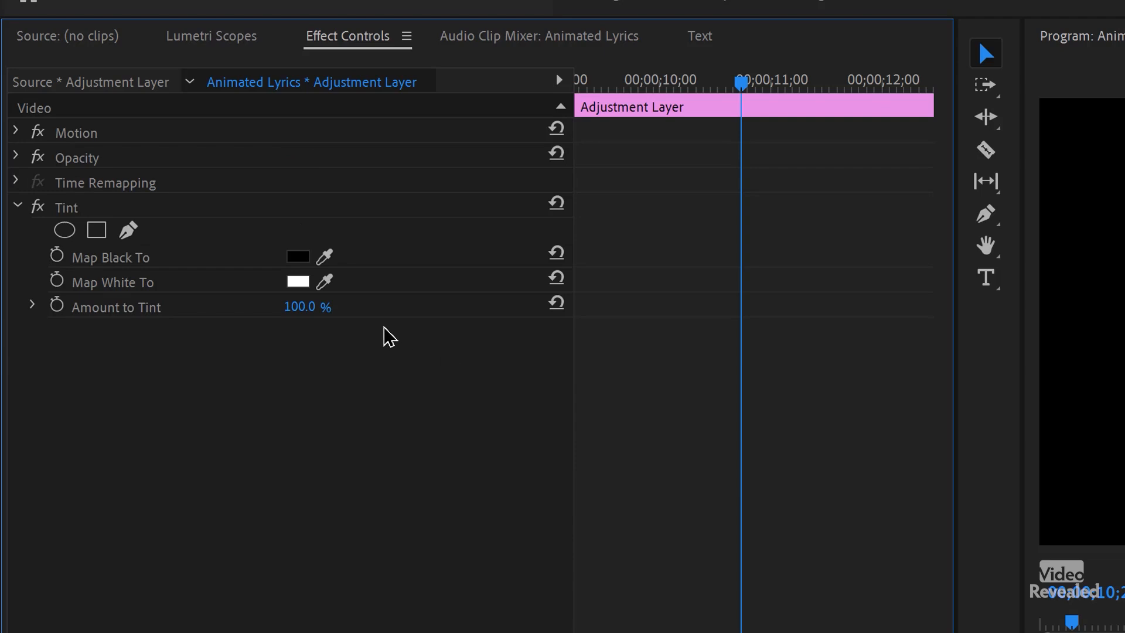
click(297, 282)
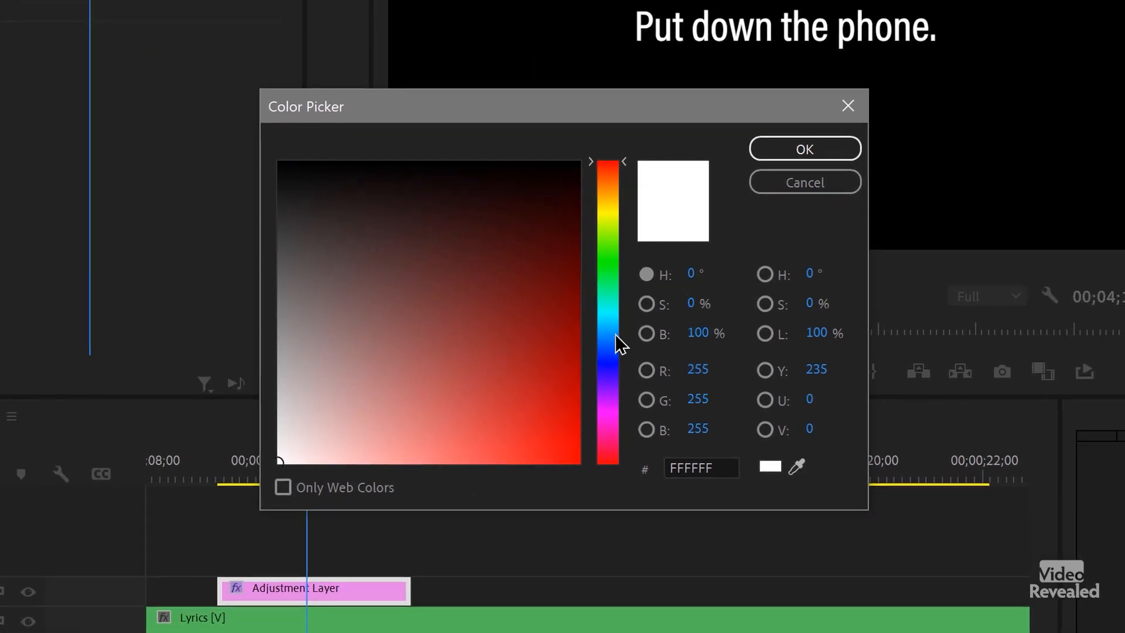
click(615, 336)
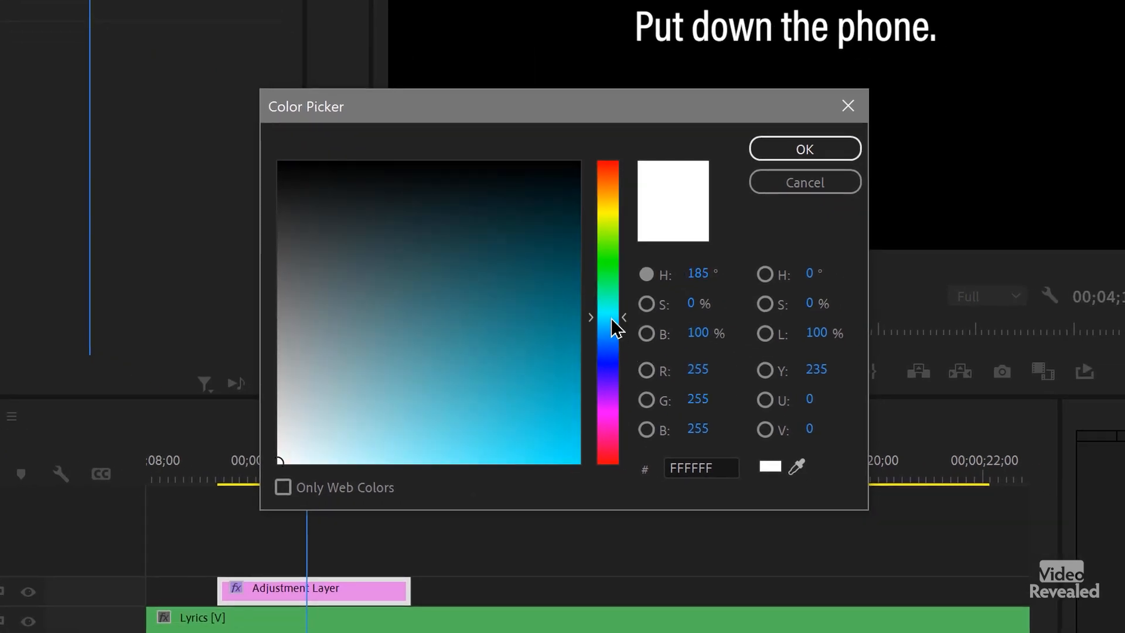
drag(553, 371, 635, 470)
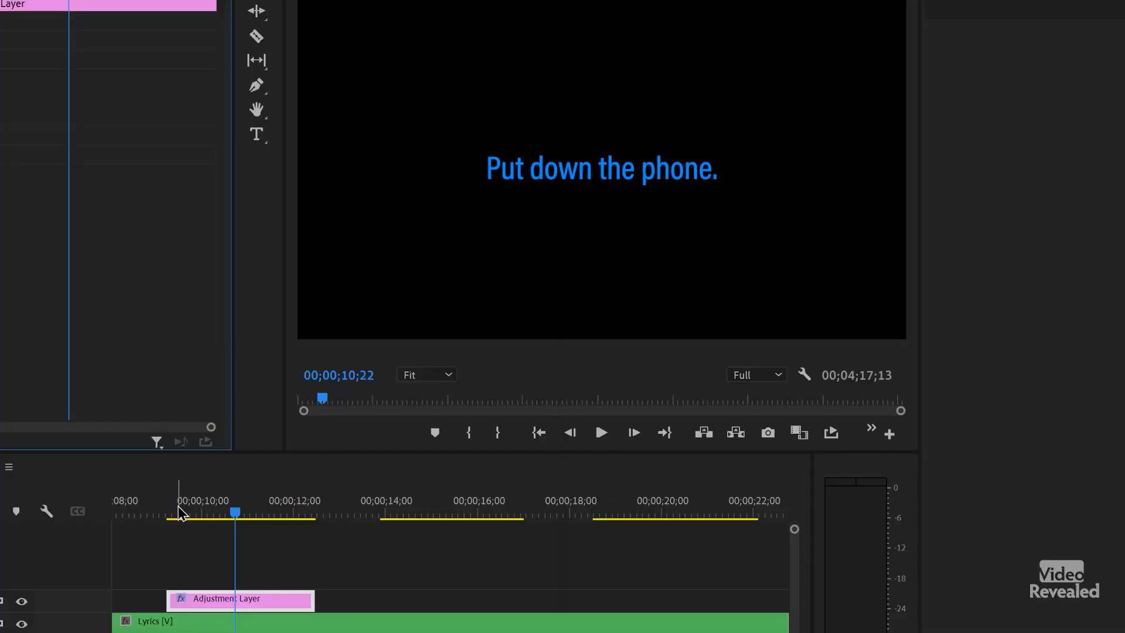
Step: Near the start of the first caption, set the adjustment layer's Position X to -371, just before the text, and start keyframing Position
click(170, 514)
key(space)
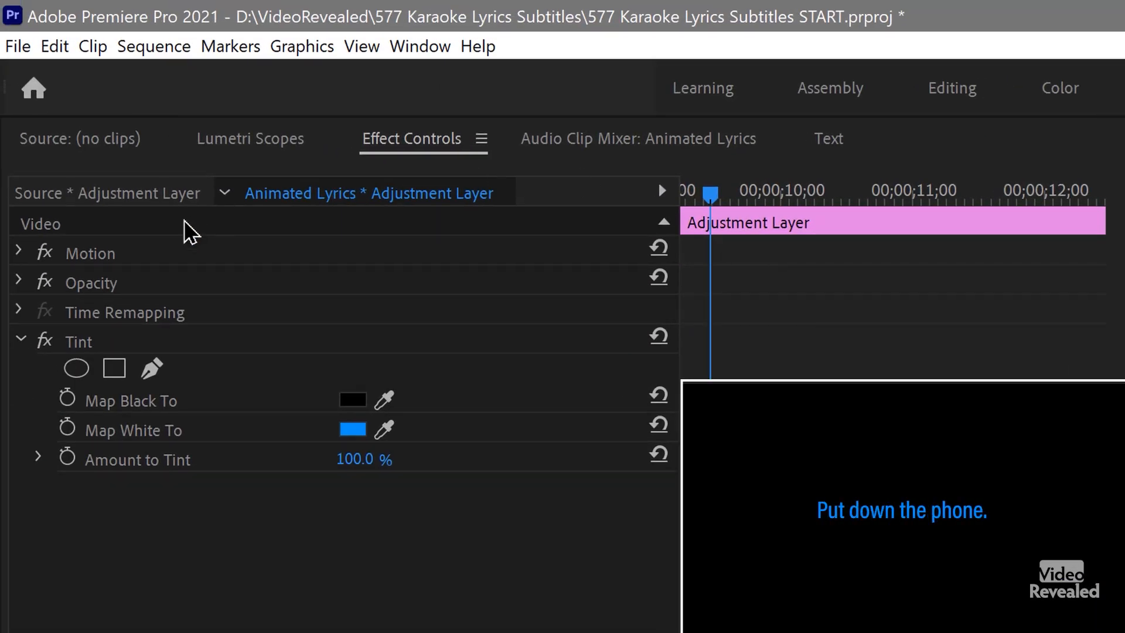
click(20, 251)
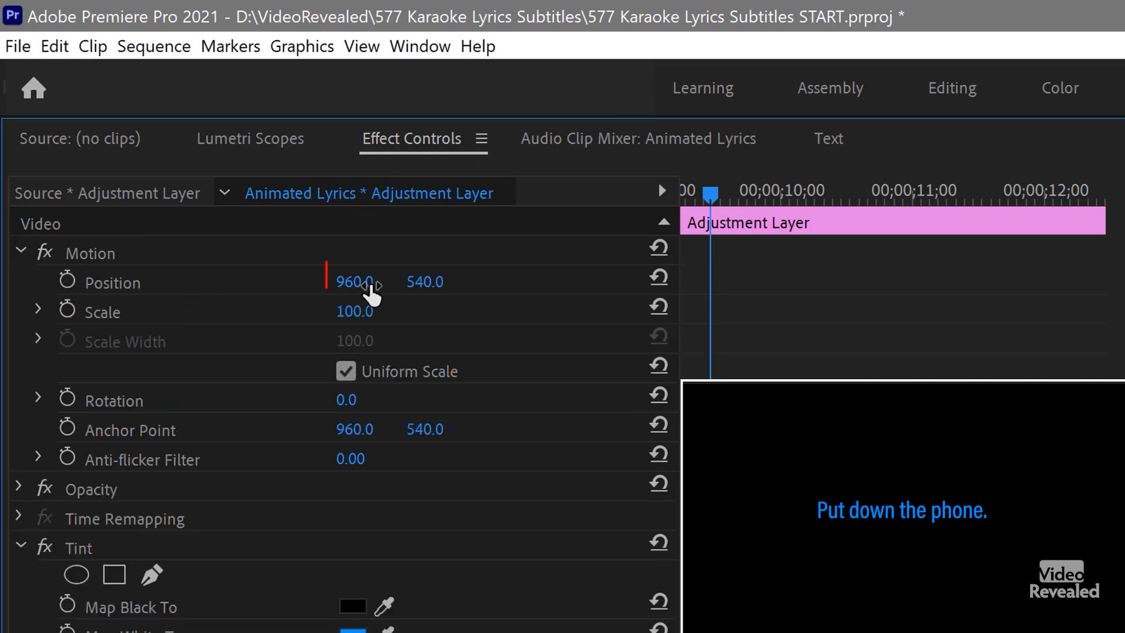
click(124, 249)
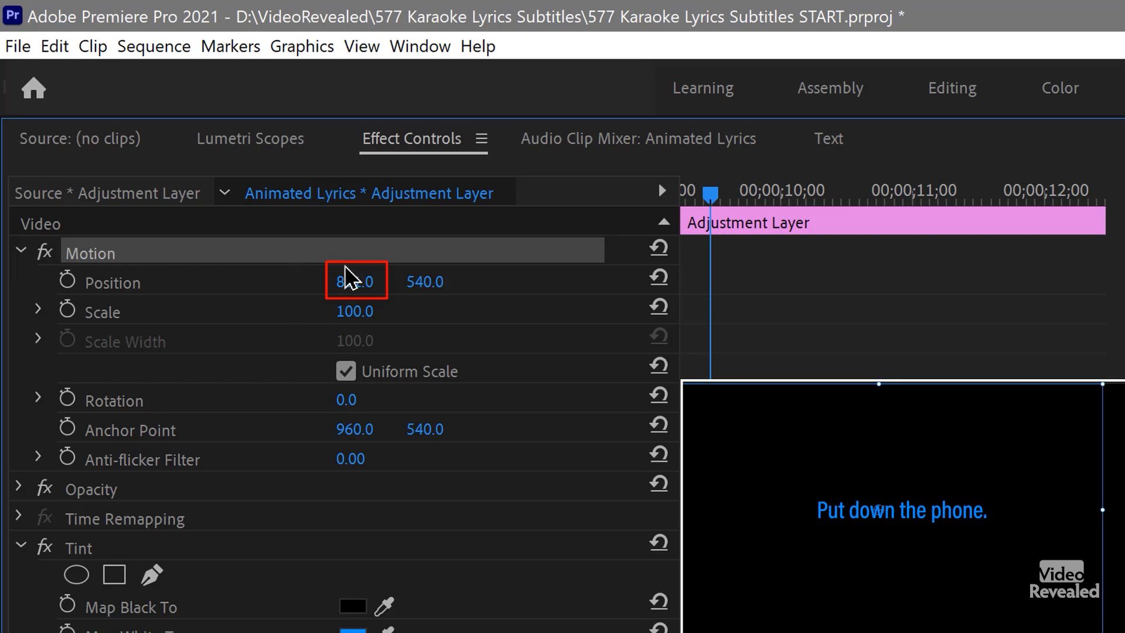
drag(877, 509, 848, 509)
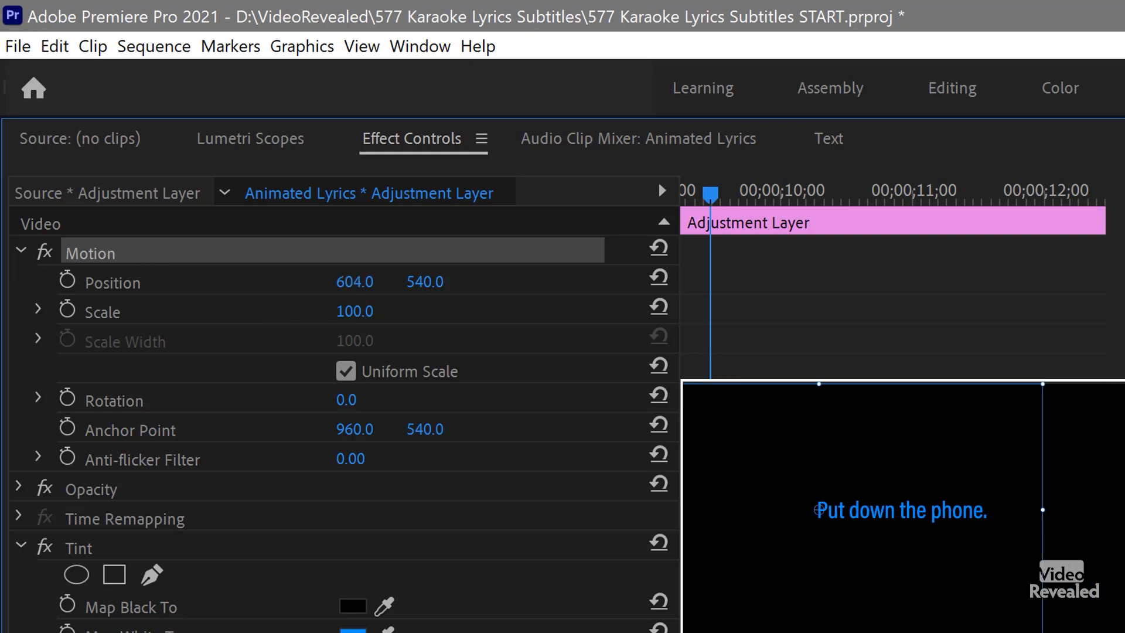
drag(369, 296, 76, 296)
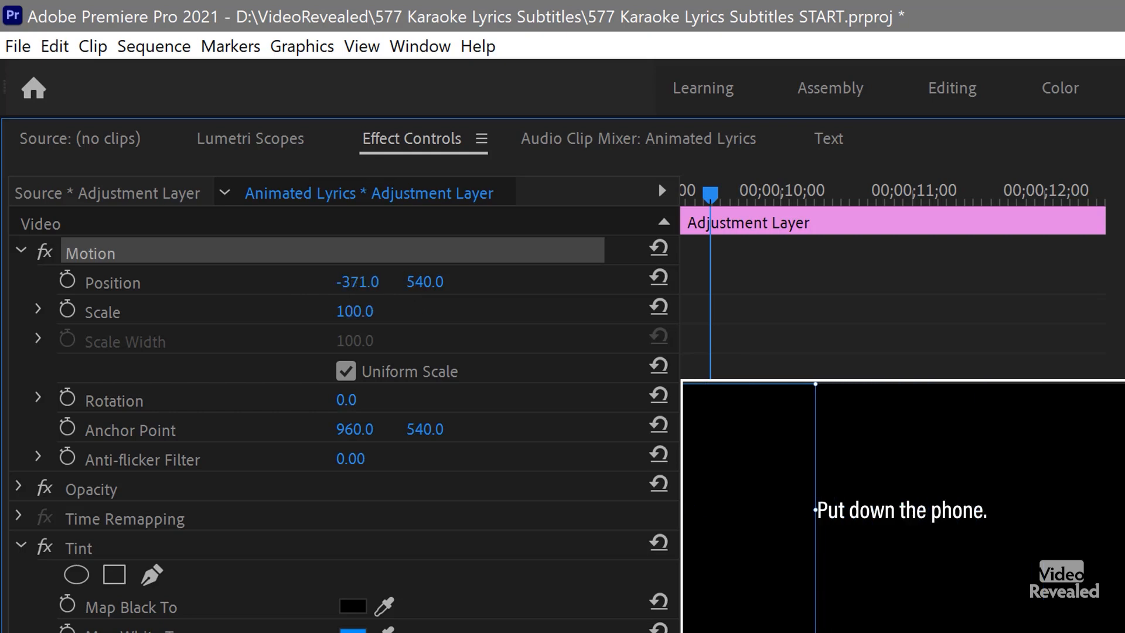
click(67, 282)
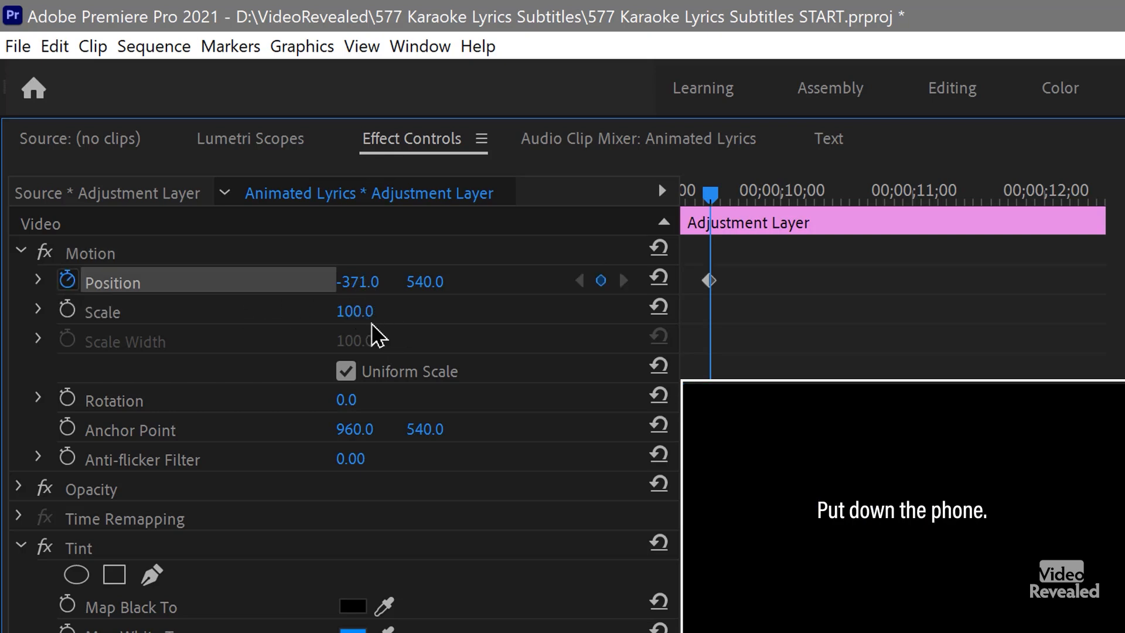
Step: Add a second Position keyframe around 00;00;11;00 with X at 394 so the tint covers the caption, and play back the colour wipe
key(space)
key(space)
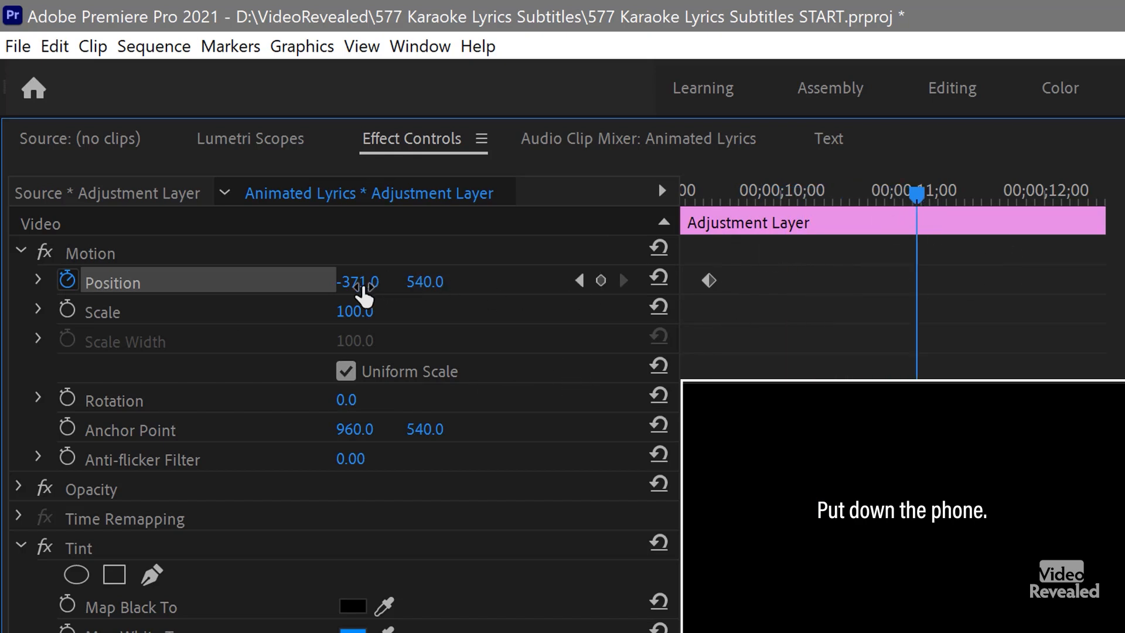
drag(363, 296, 487, 296)
drag(381, 282, 404, 280)
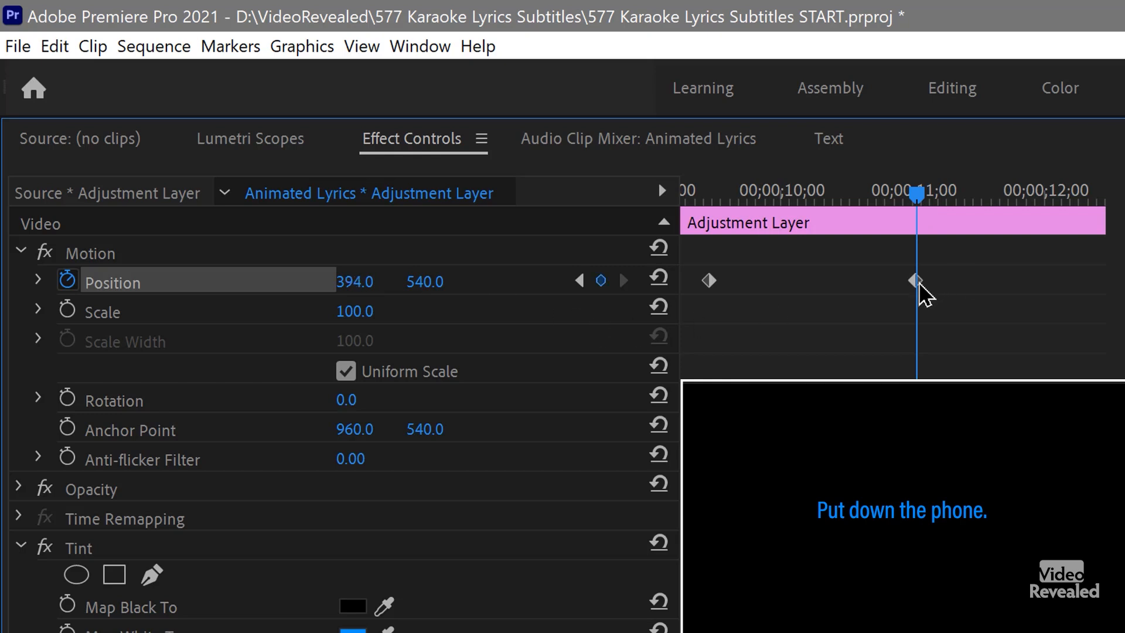
click(699, 195)
key(space)
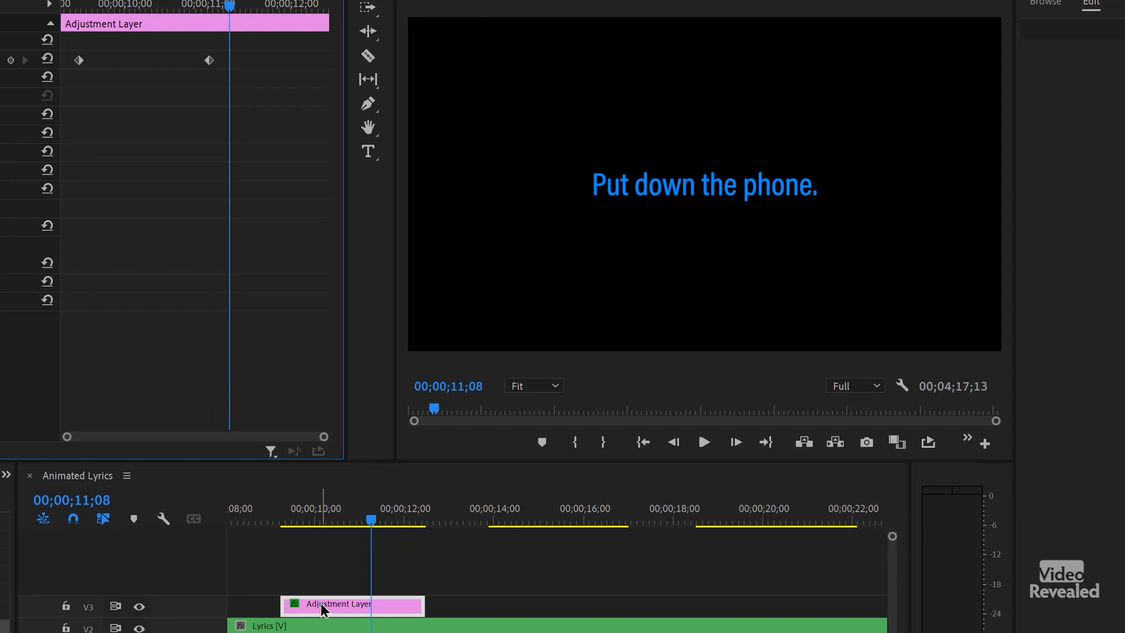
Step: Copy the animated adjustment layer over the "You're not alone." and "Closing your eyes." captions on V3 and preview each one
drag(322, 609, 531, 608)
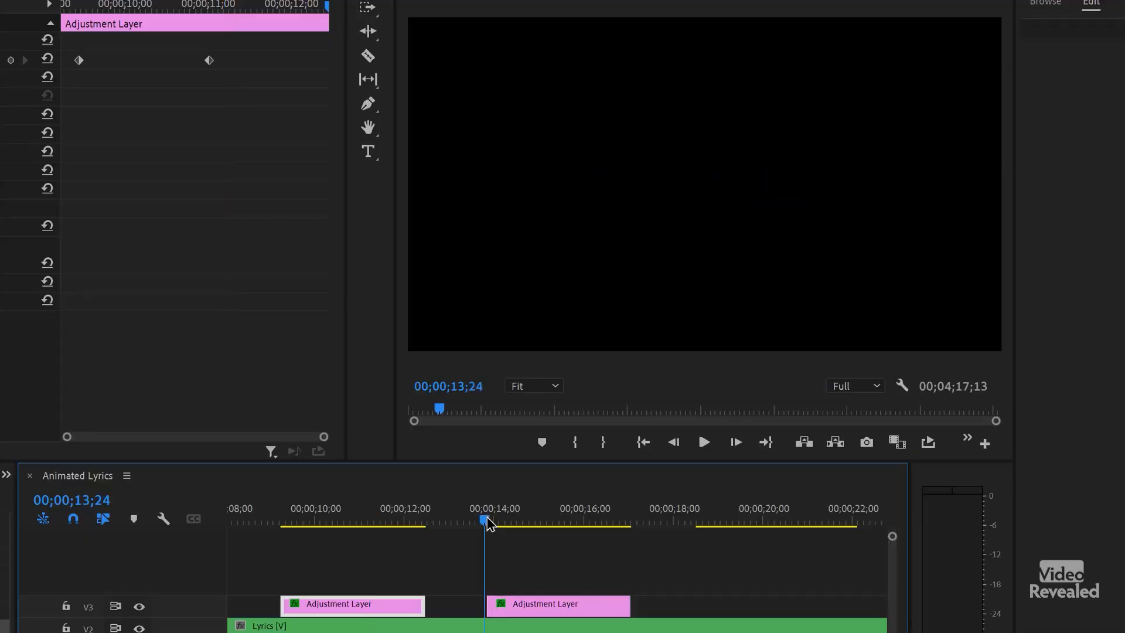
key(space)
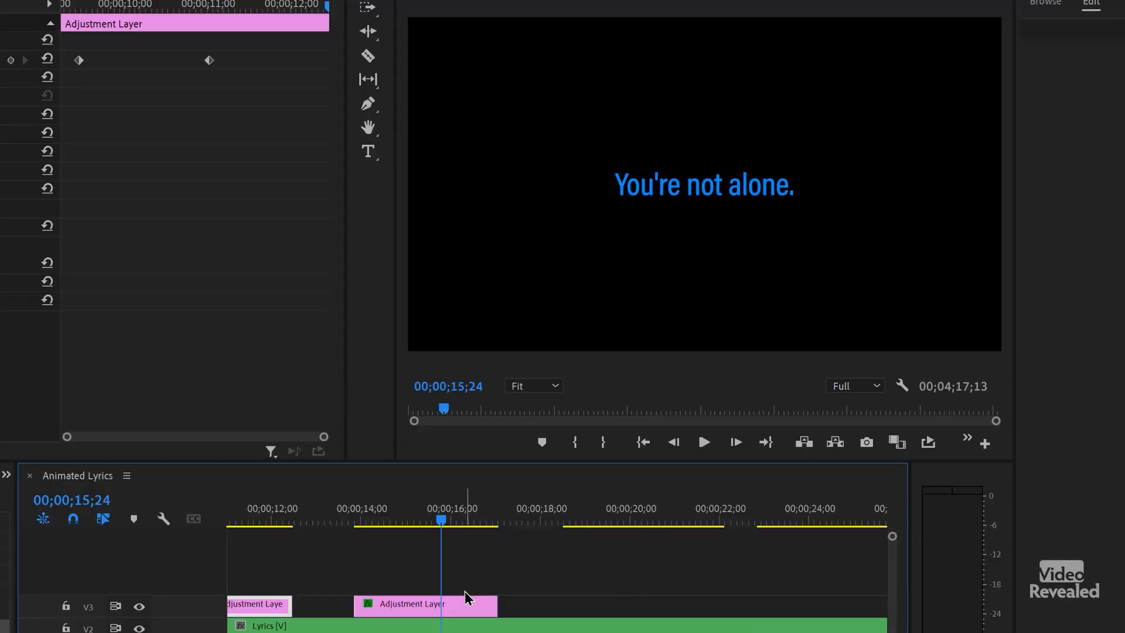
drag(418, 599, 621, 603)
click(562, 519)
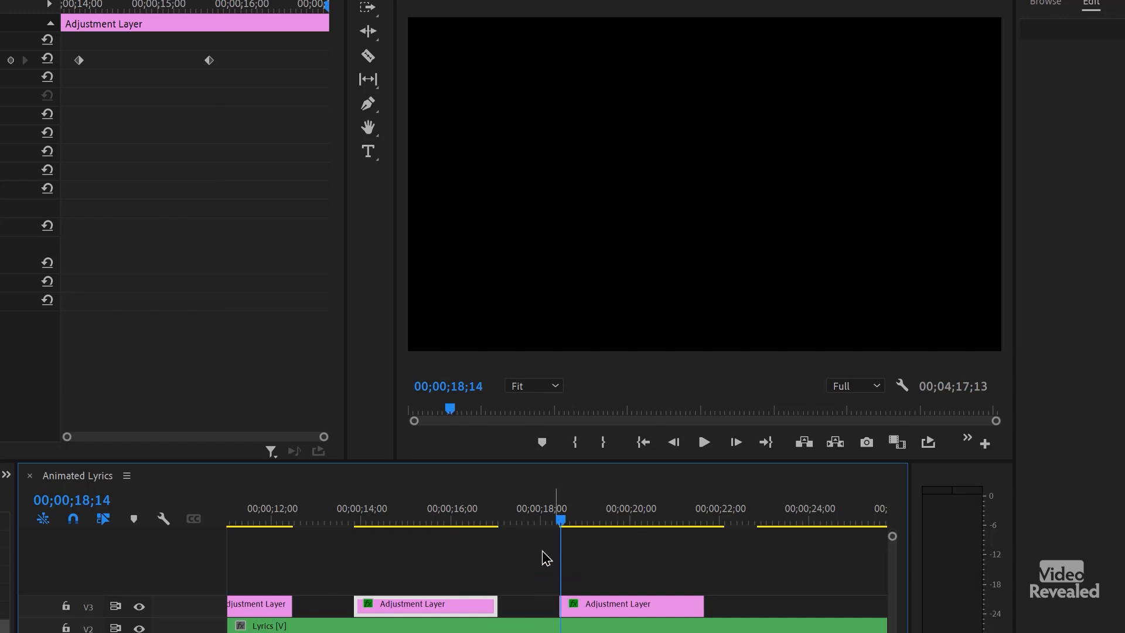
key(space)
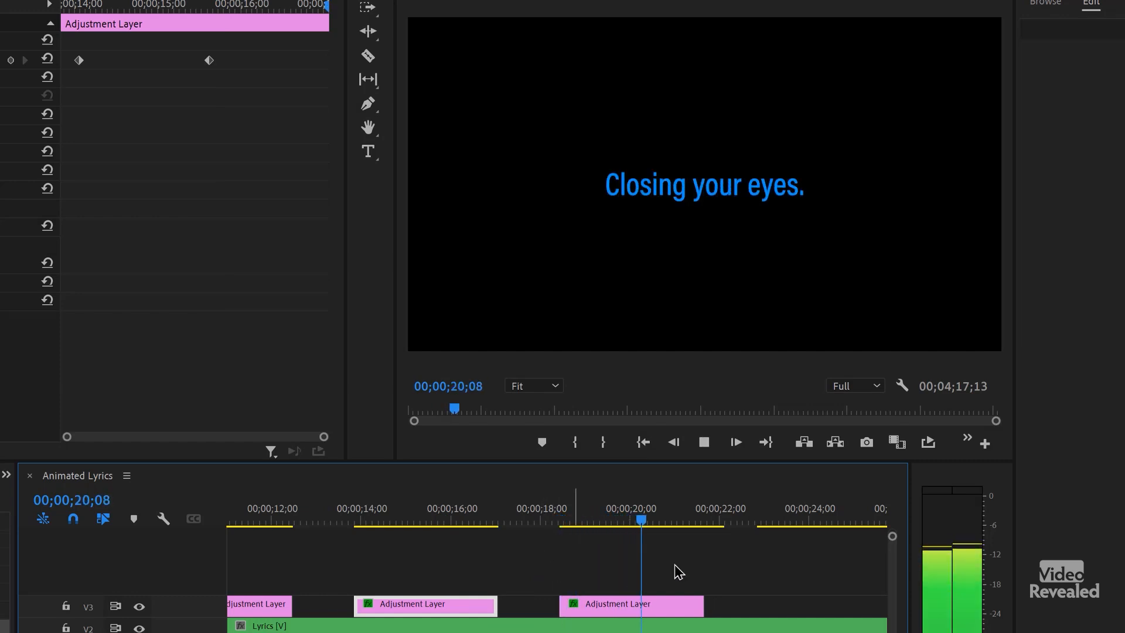
key(space)
Step: Copy the adjustment layer over the "Is not a disguise." caption on V3 and play it back
drag(606, 608, 800, 610)
click(749, 520)
key(space)
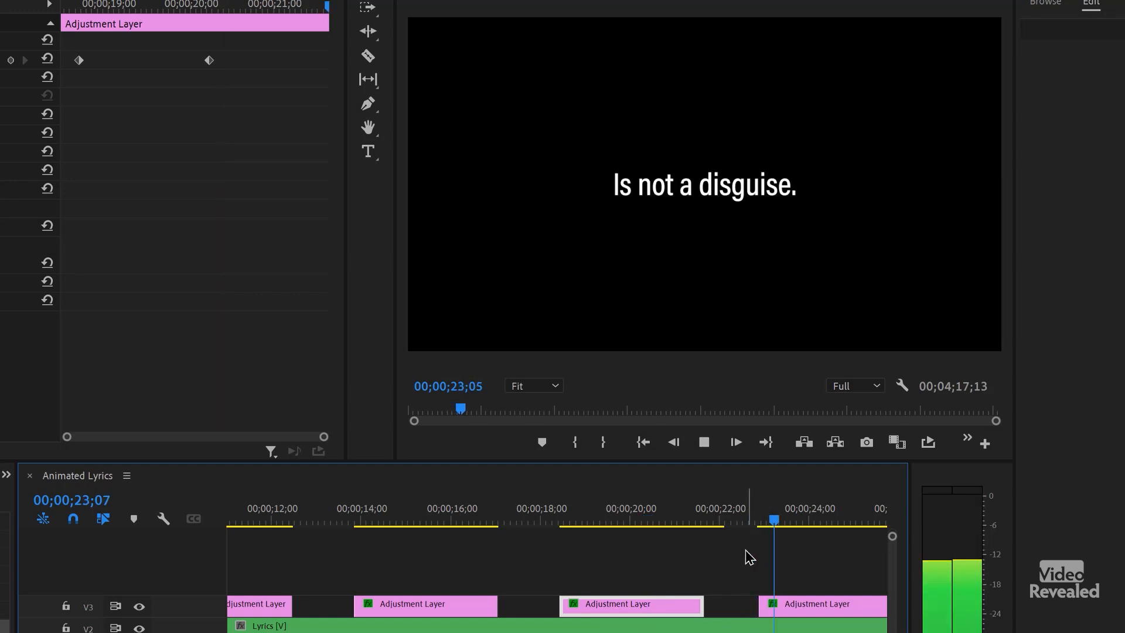
key(space)
Step: Turn off timeline snapping, shift the fourth adjustment layer slightly earlier to match the vocal, and play back its colour wipe
drag(779, 609, 771, 600)
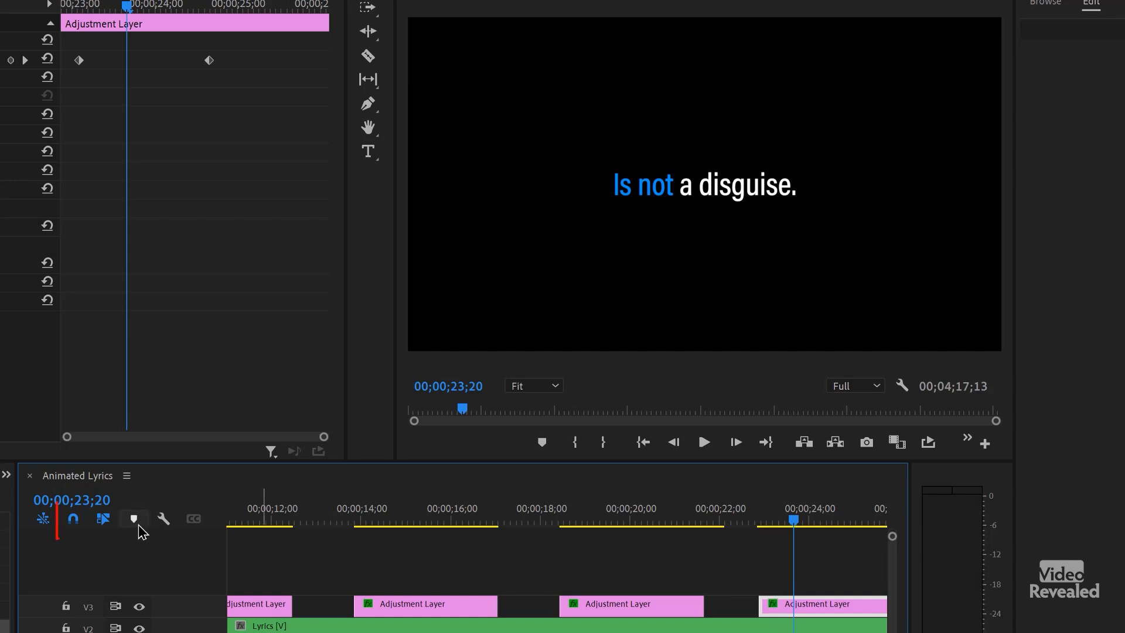
click(73, 521)
drag(831, 612, 820, 603)
scroll(758, 547, right, 5)
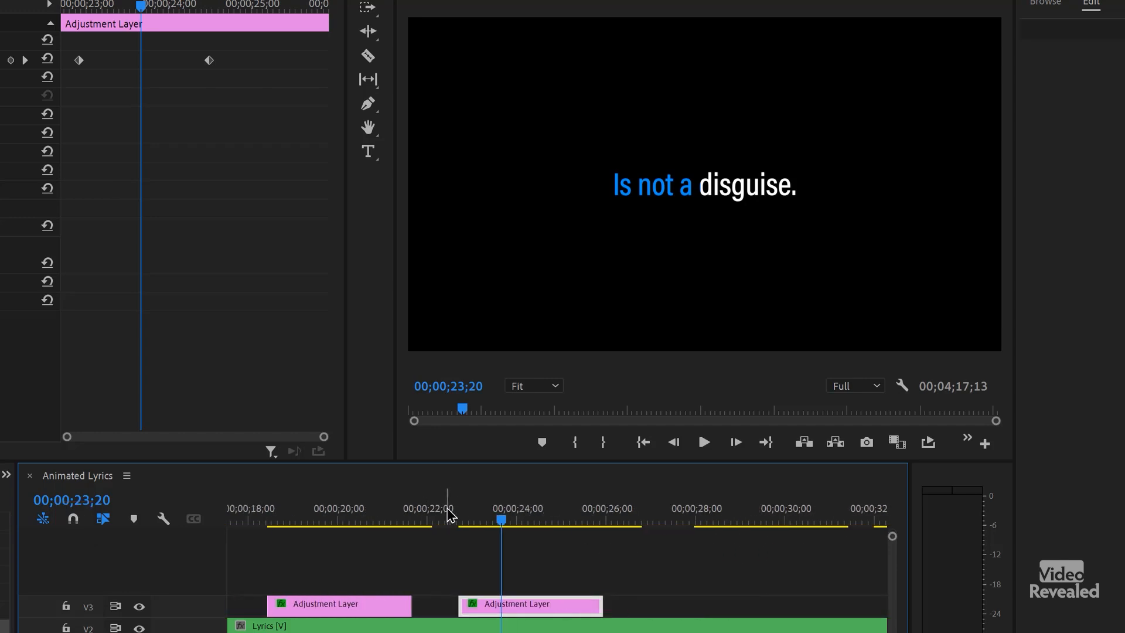
click(447, 516)
key(space)
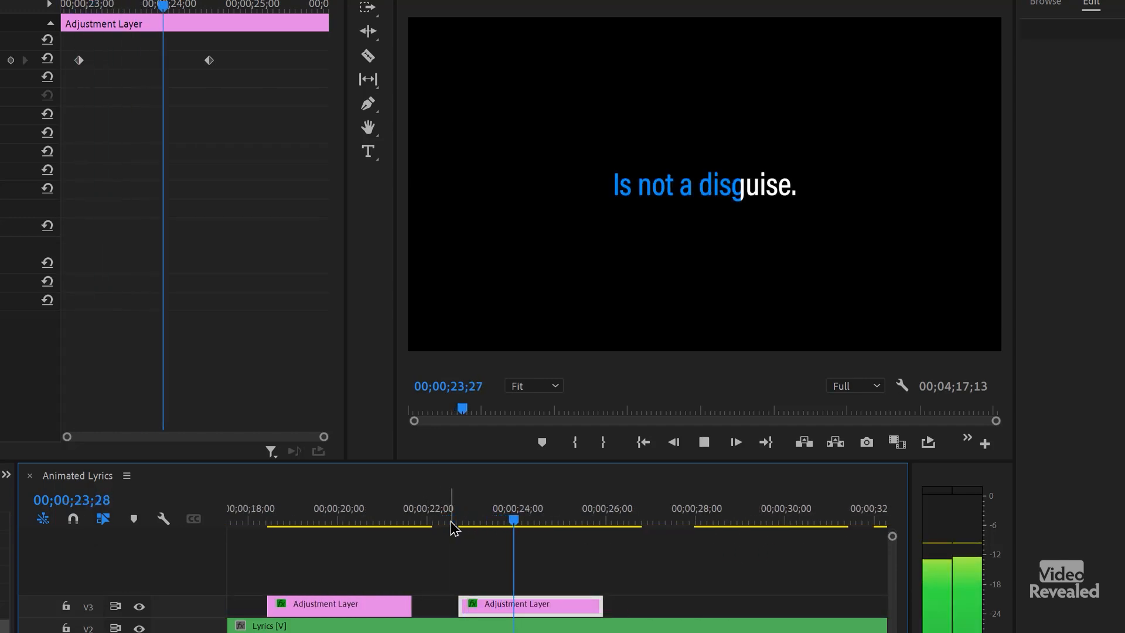
key(space)
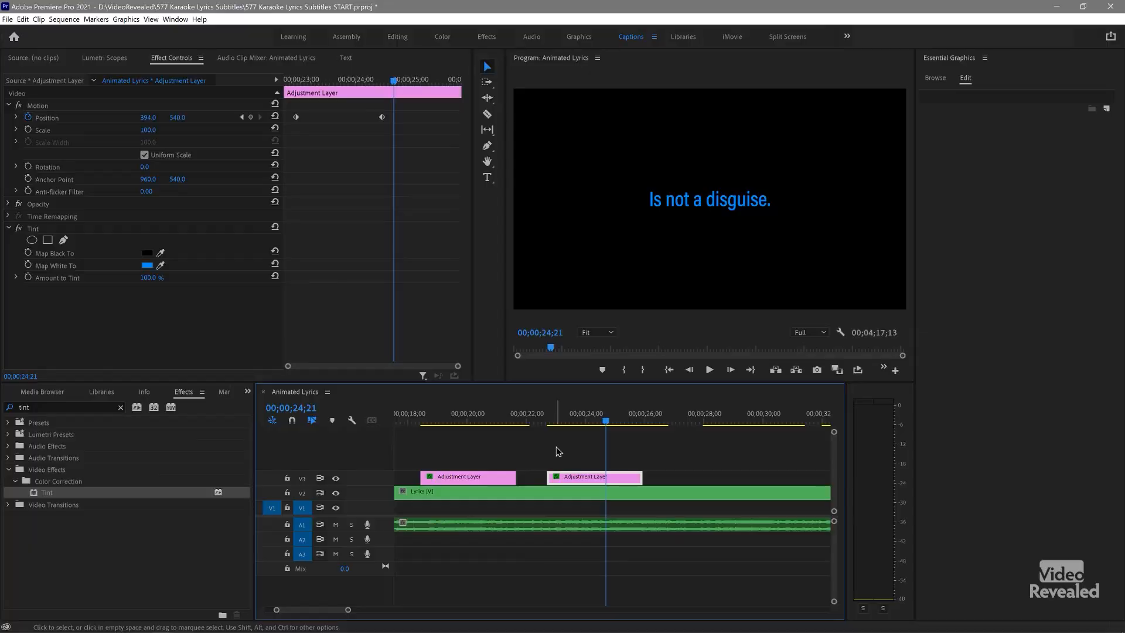
Step: Open the nested Lyrics sequence and play the first caption from about 00;00;08;13 to check its timing against the song
key(backslash)
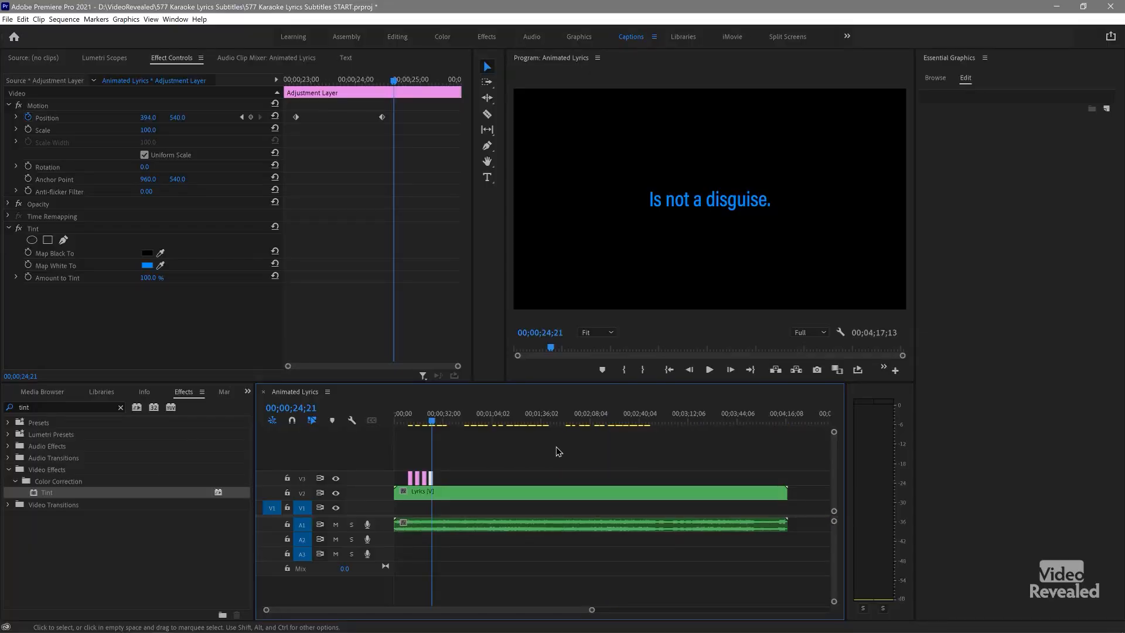
click(453, 494)
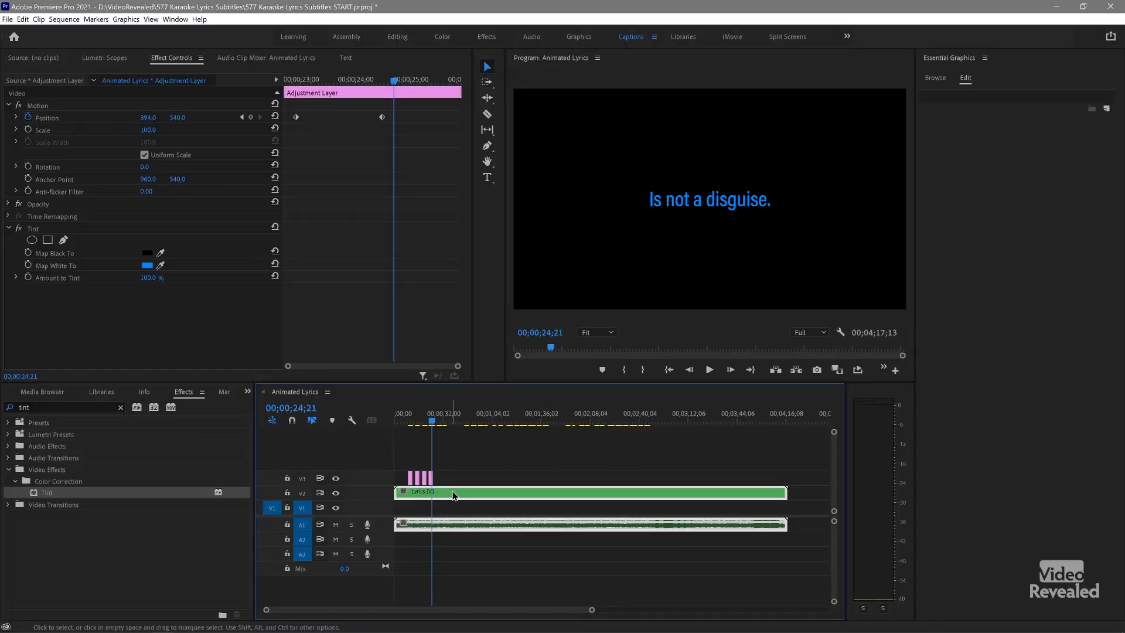
double_click(454, 494)
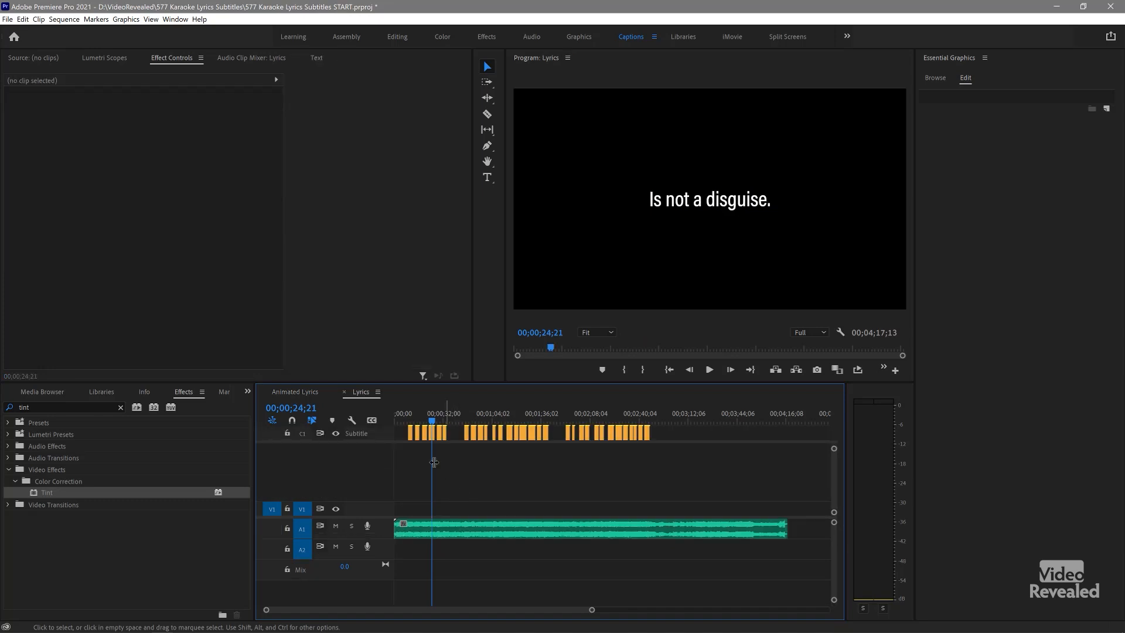
click(408, 418)
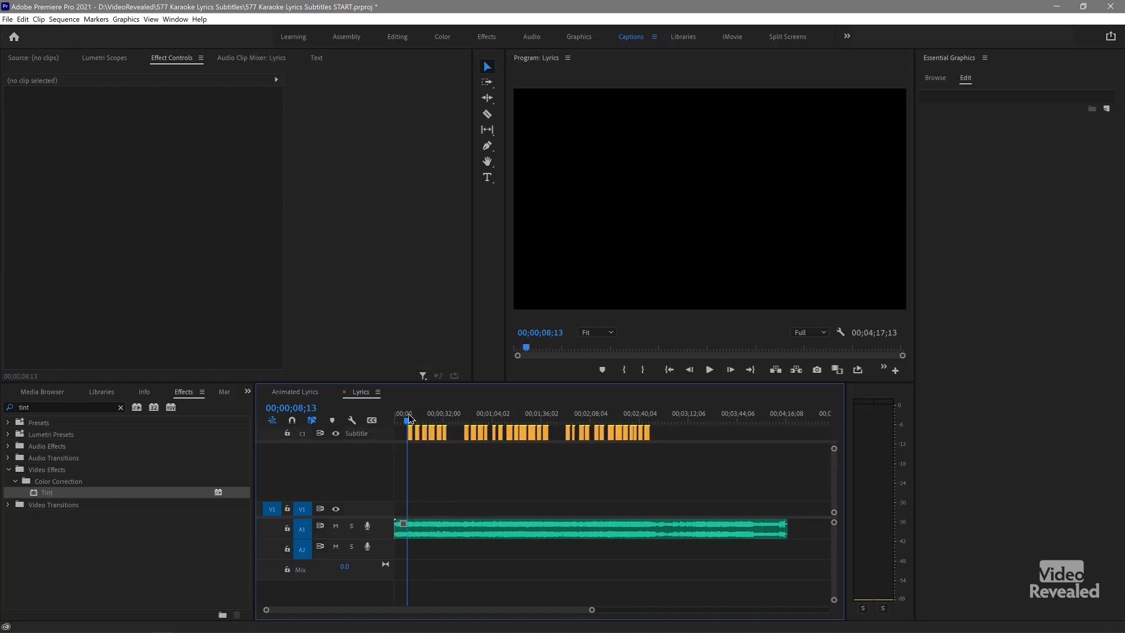
scroll(415, 464, up, 2)
scroll(417, 464, up, 2)
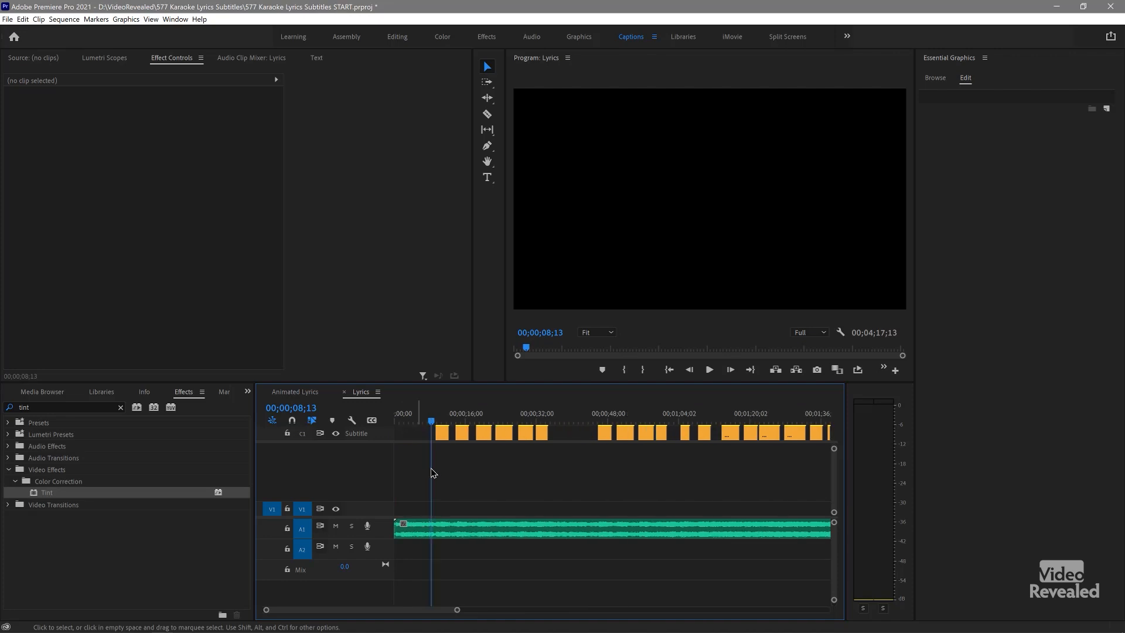
key(space)
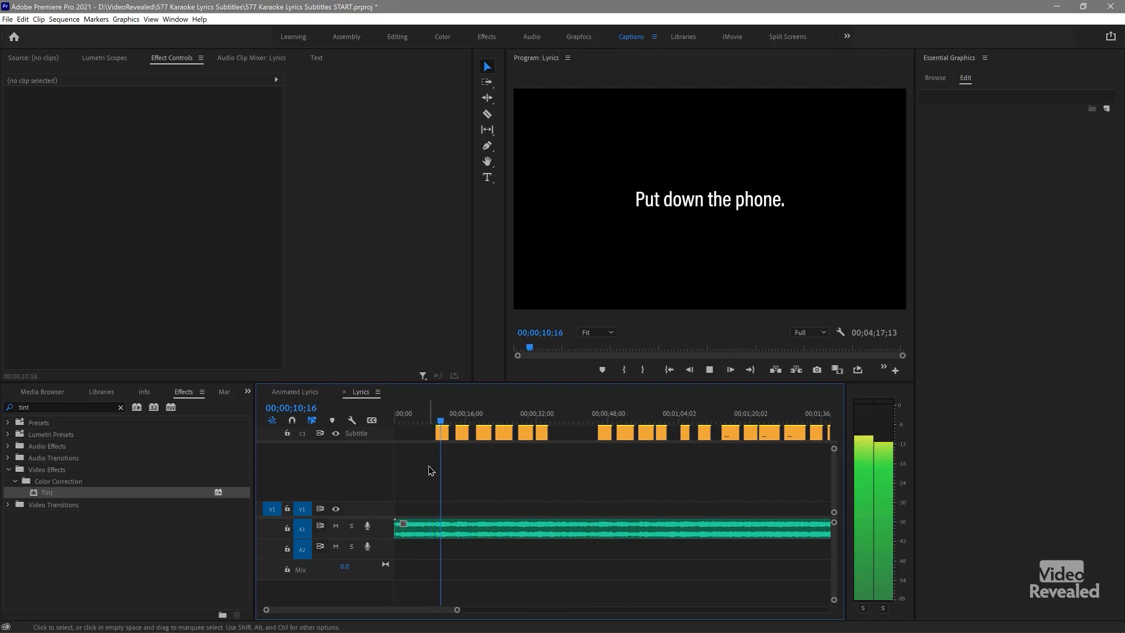
key(space)
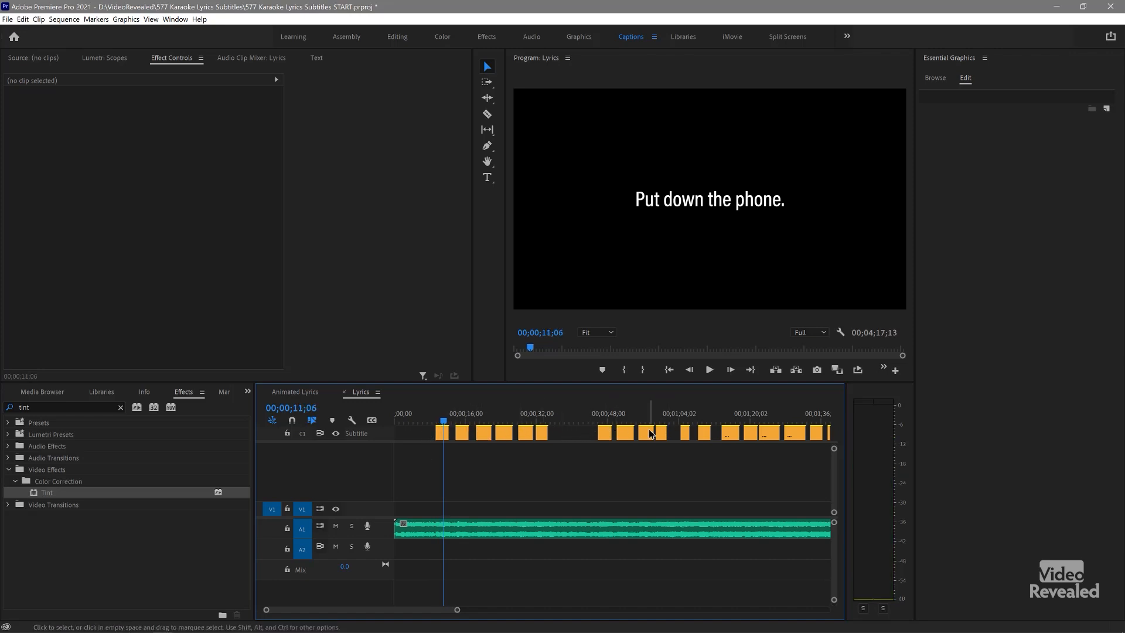
Step: Select all captions on the Subtitle track and lock audio track A1
key(minus)
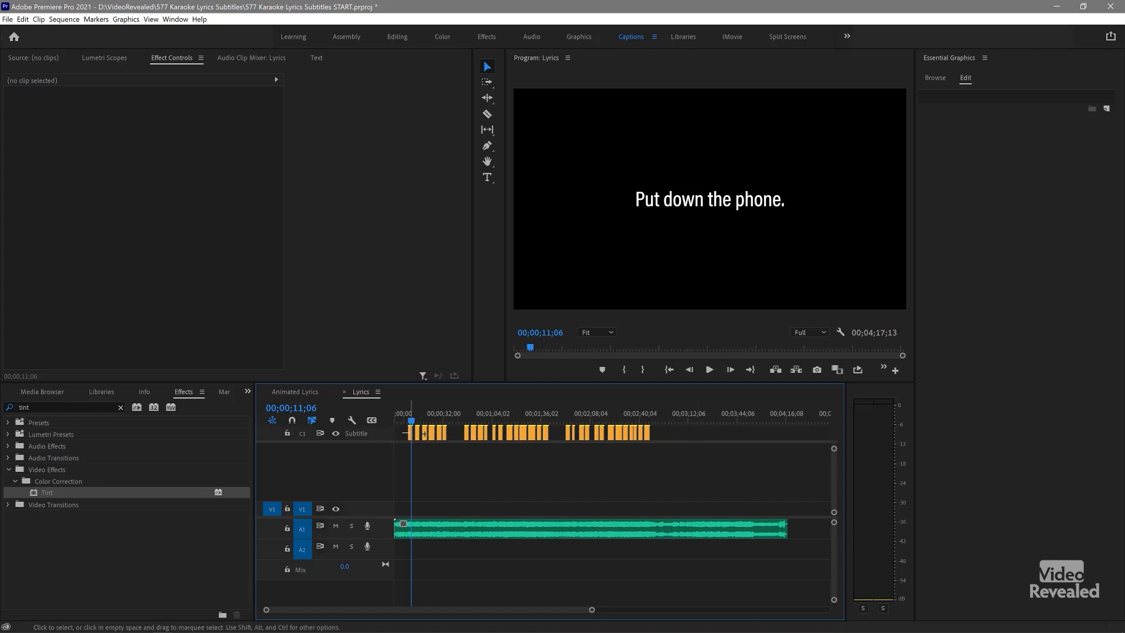
key(ctrl+a)
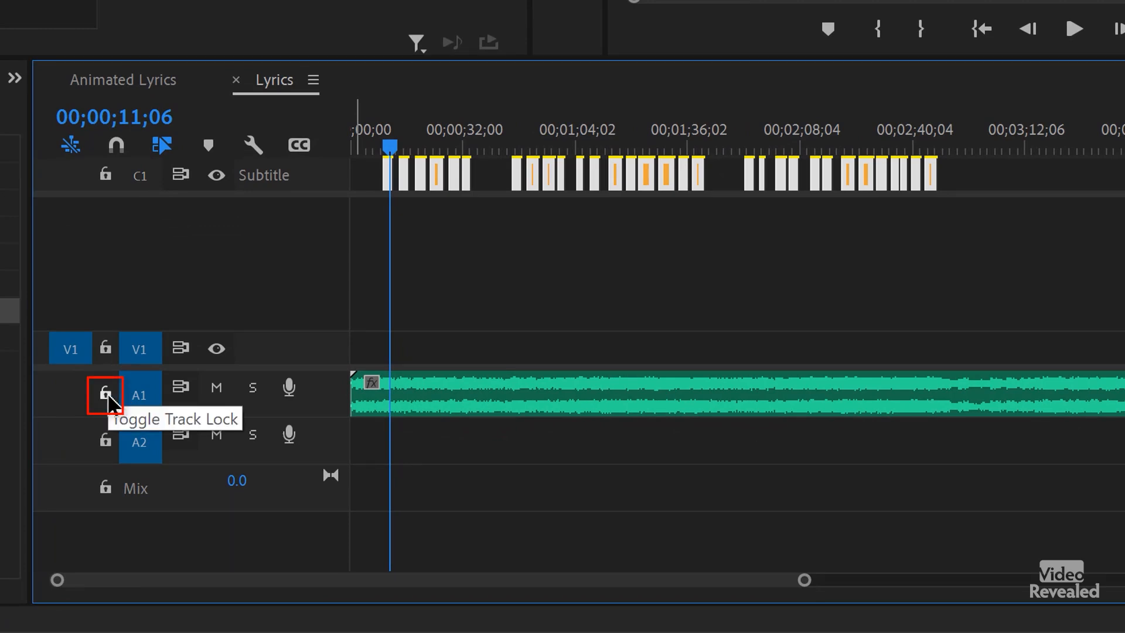
click(106, 393)
Step: Play the song ahead of the first caption and park the playhead at 00;00;08;15
drag(388, 144, 381, 147)
key(equal)
key(equal)
key(equal)
key(equal)
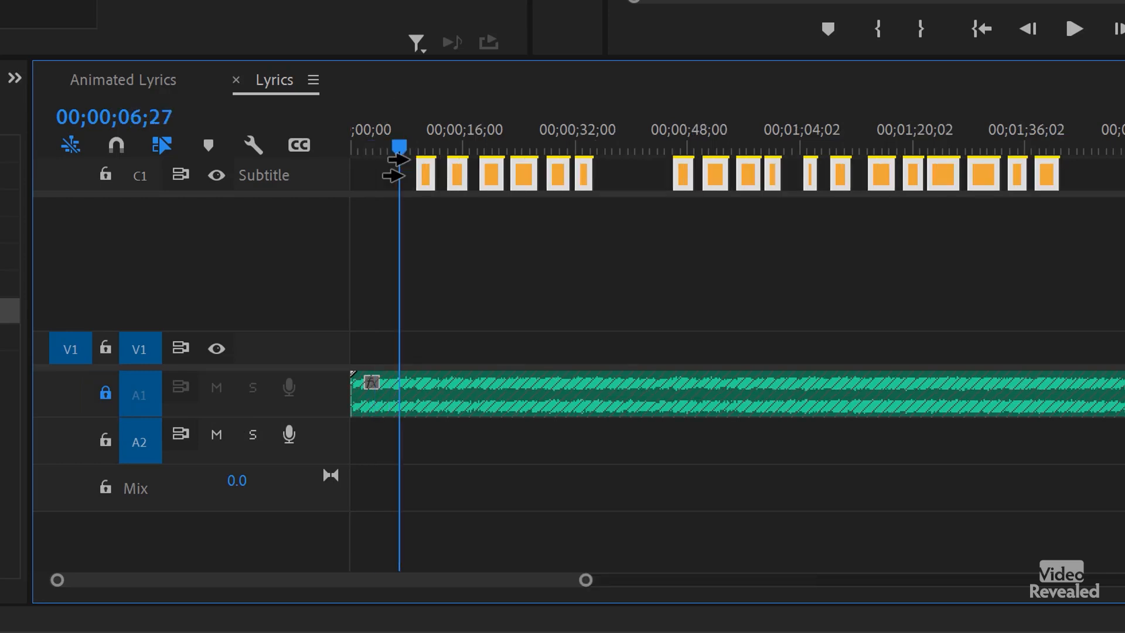
key(space)
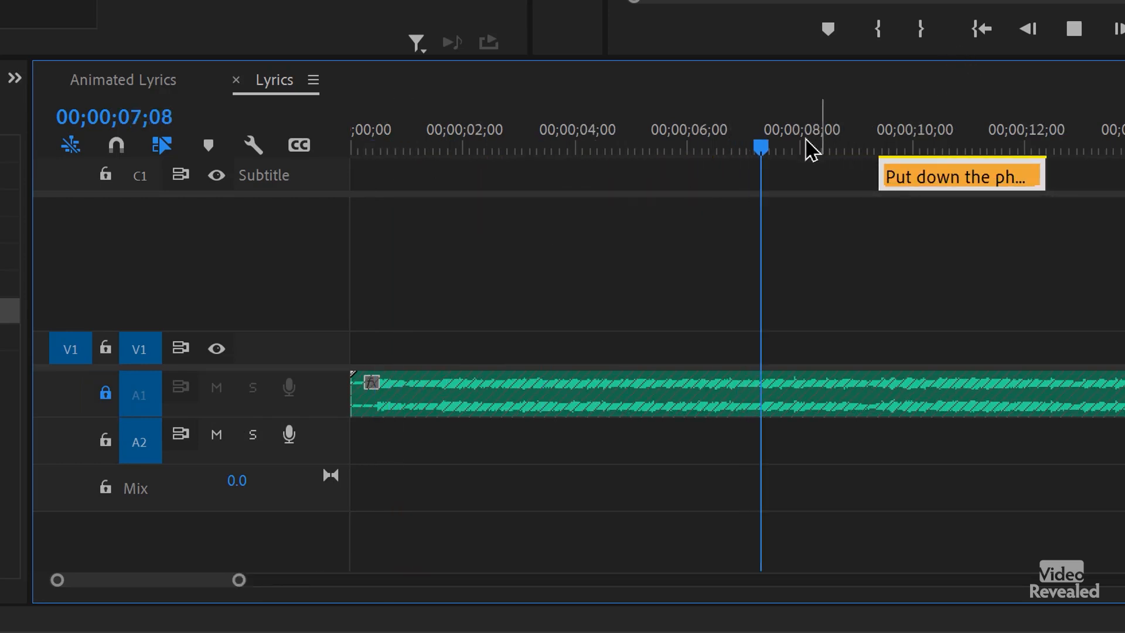
key(space)
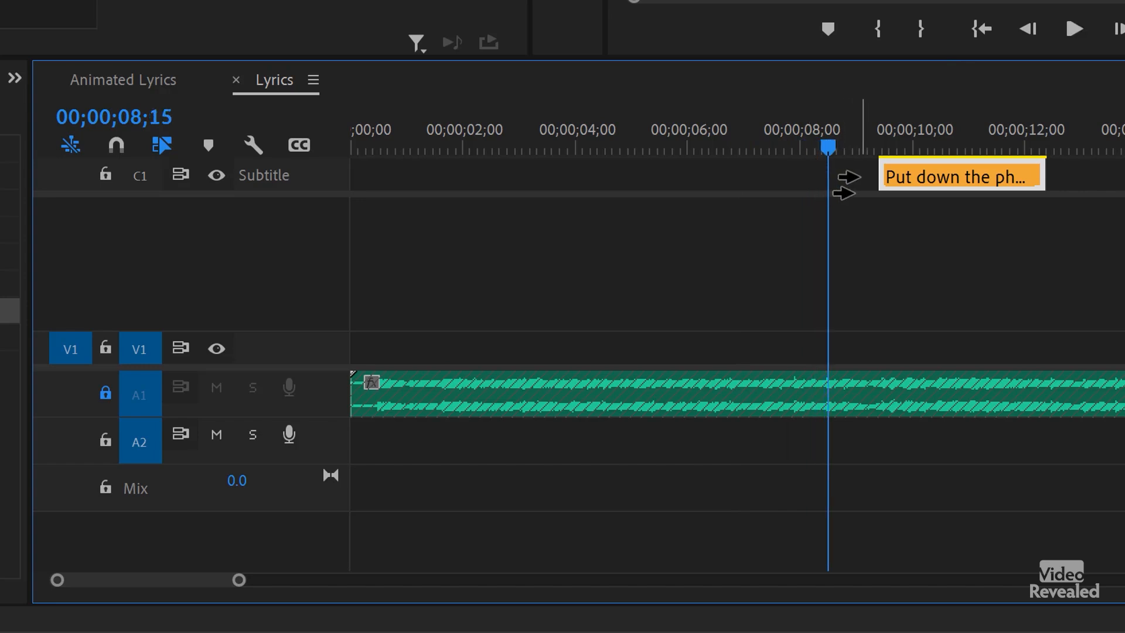
Step: Shift all captions earlier so the first one starts at about 00;00;08;15, and play it back against the song
drag(840, 184, 799, 143)
key(space)
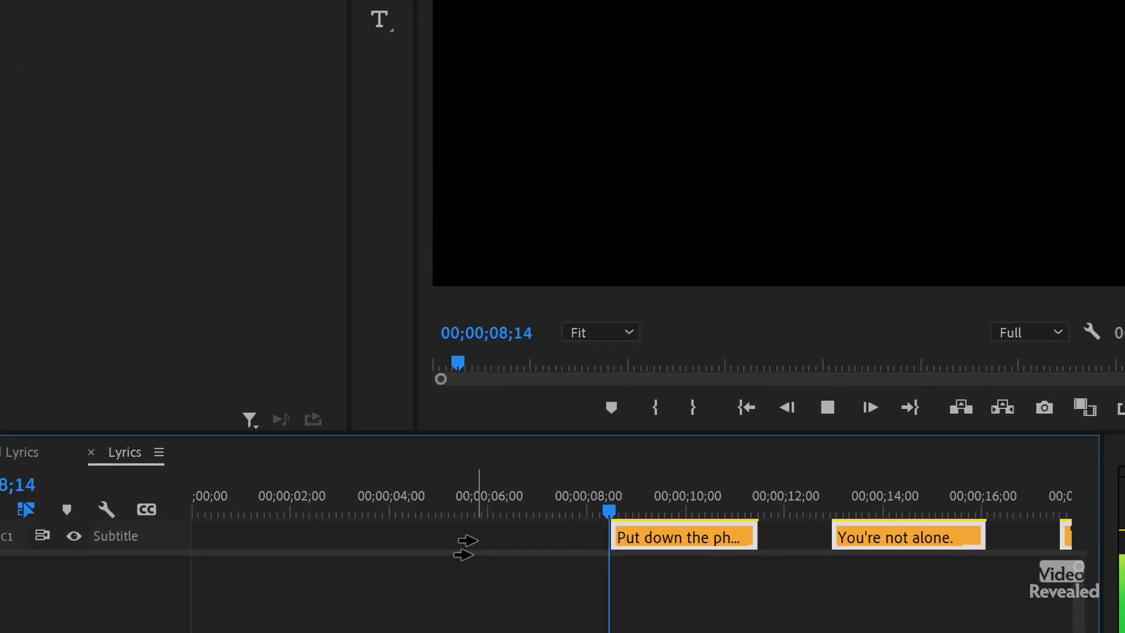
key(space)
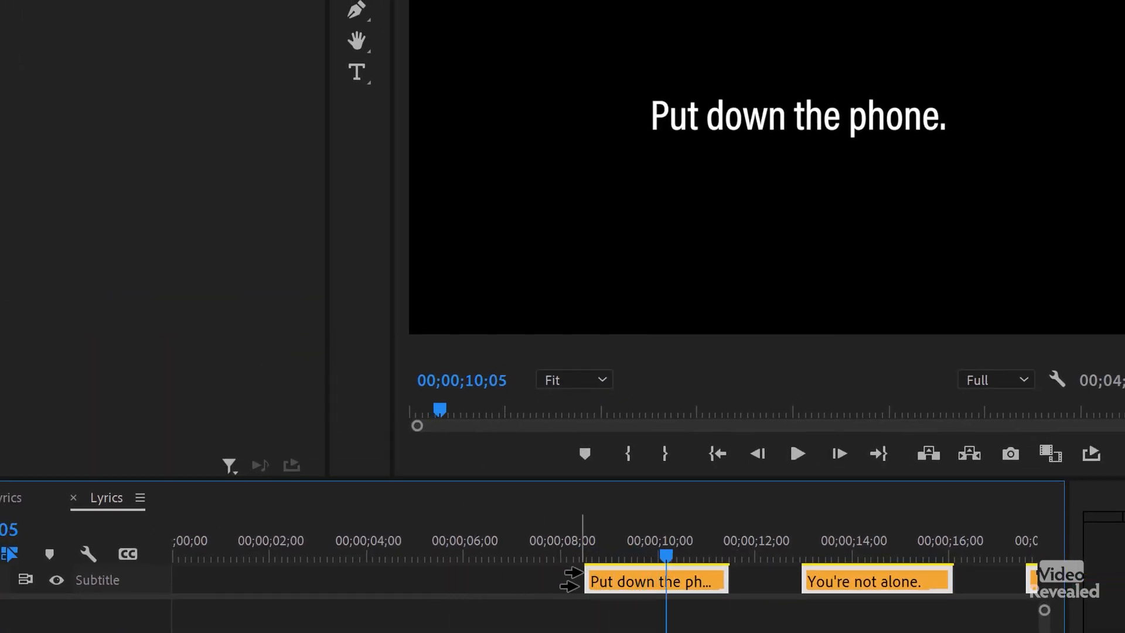
Step: Nudge all captions slightly later and play through the first two captions to check their sync with the vocal
mouse_move(583, 582)
mouse_down()
mouse_move(599, 580)
mouse_move(590, 567)
mouse_up()
key(space)
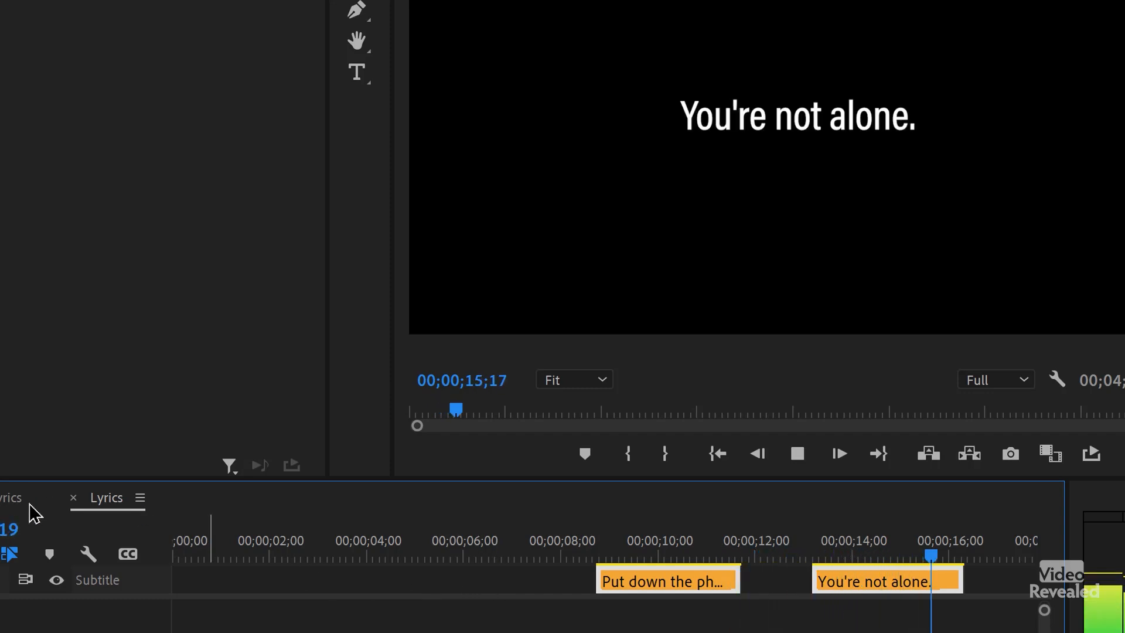
key(space)
Step: Return to the Animated Lyrics sequence and play the colour wipes from about 00;00;08;20 to check them against the retimed captions
click(2, 503)
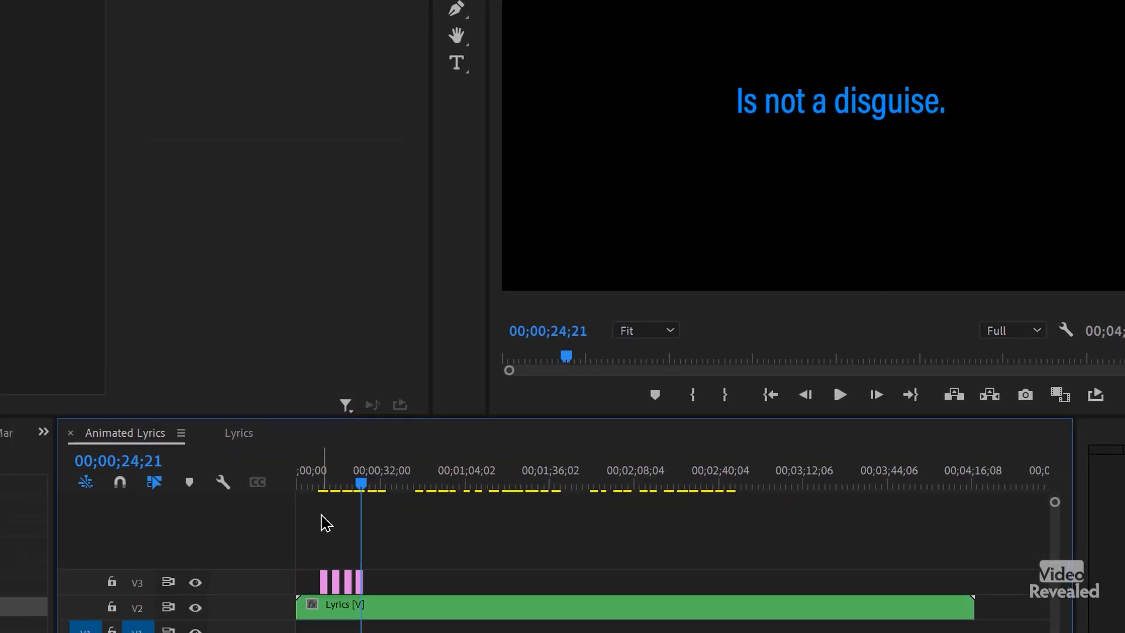
key(equal)
key(equal)
key(equal)
key(equal)
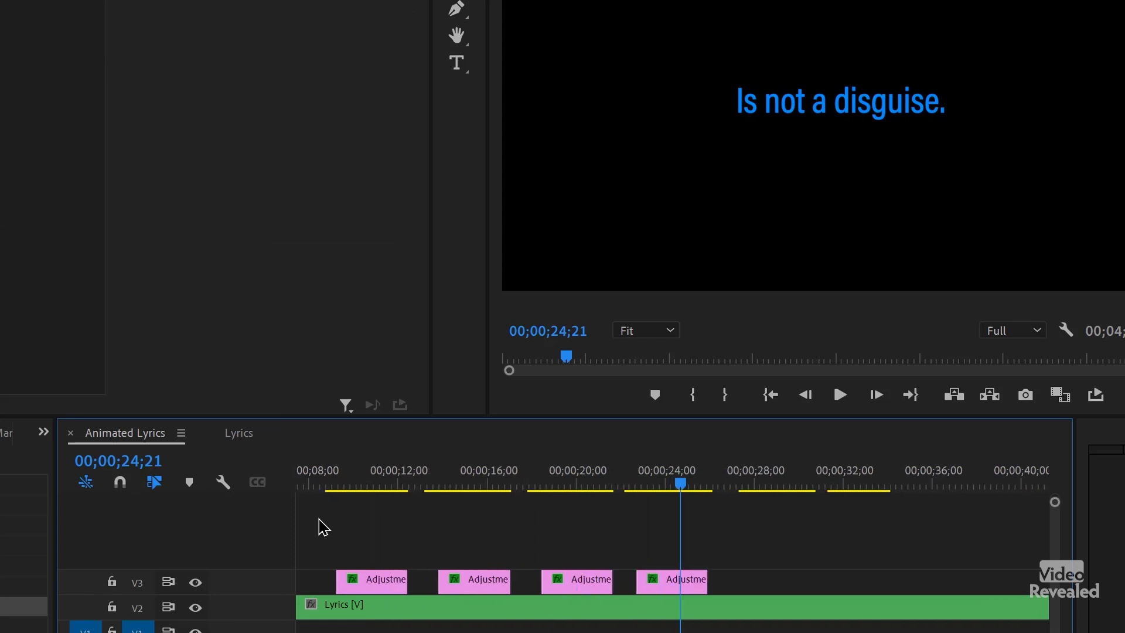
key(equal)
click(335, 482)
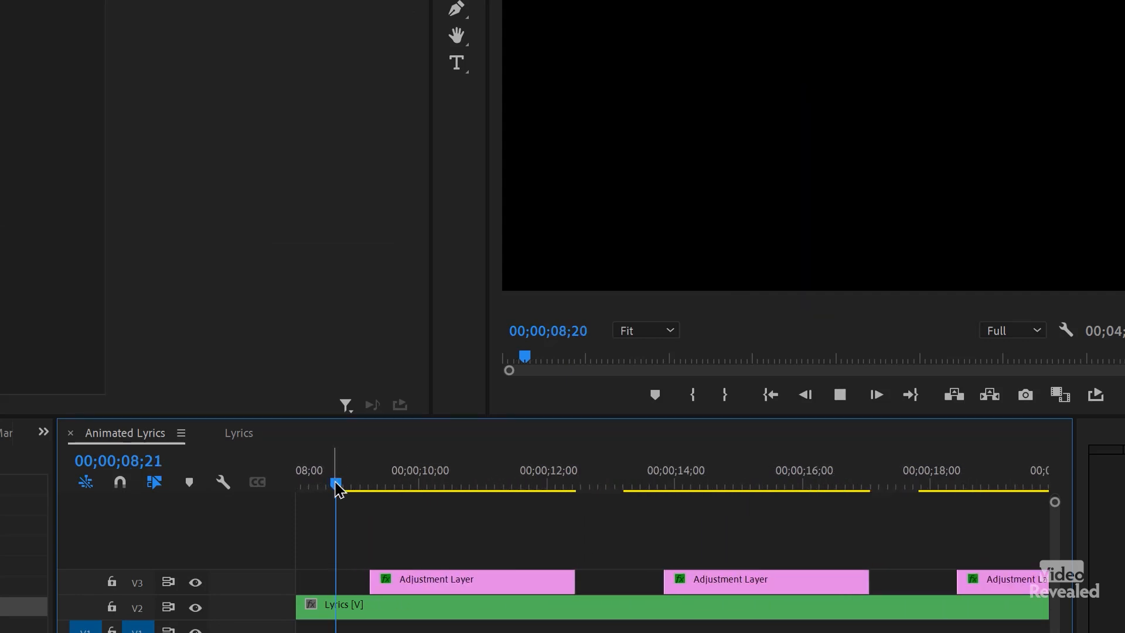
key(space)
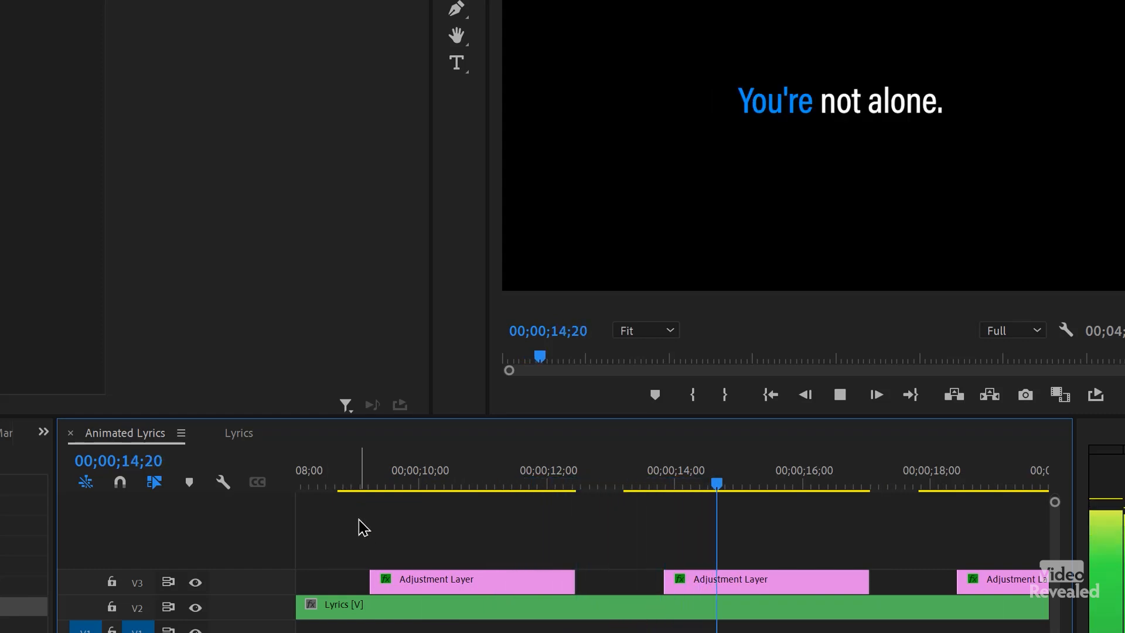
scroll(550, 583, down, 2)
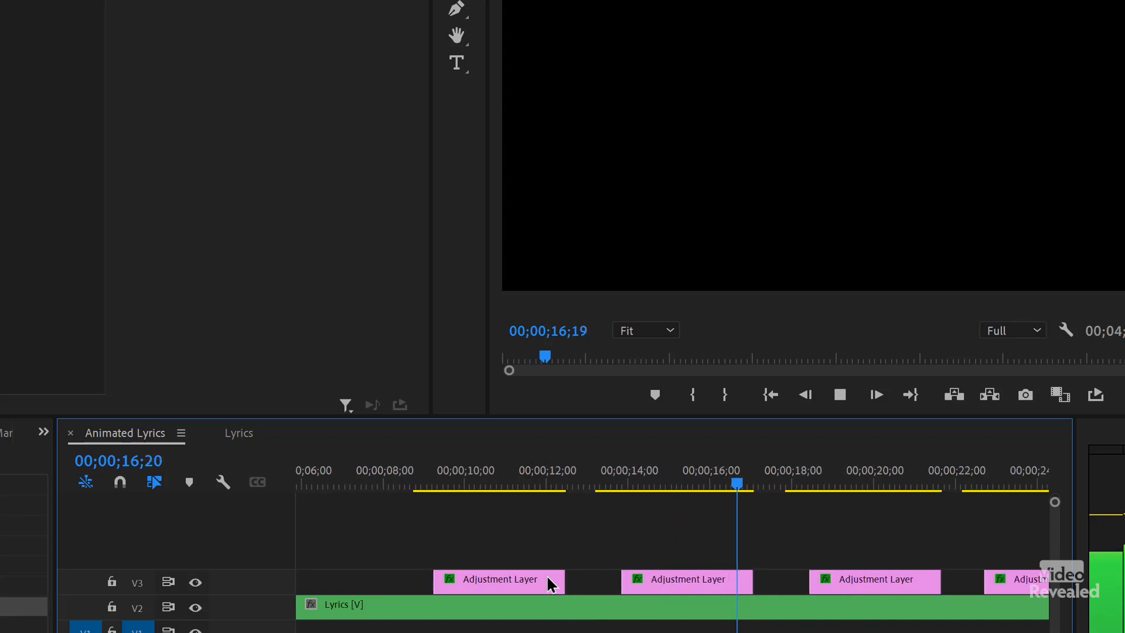
scroll(551, 583, down, 2)
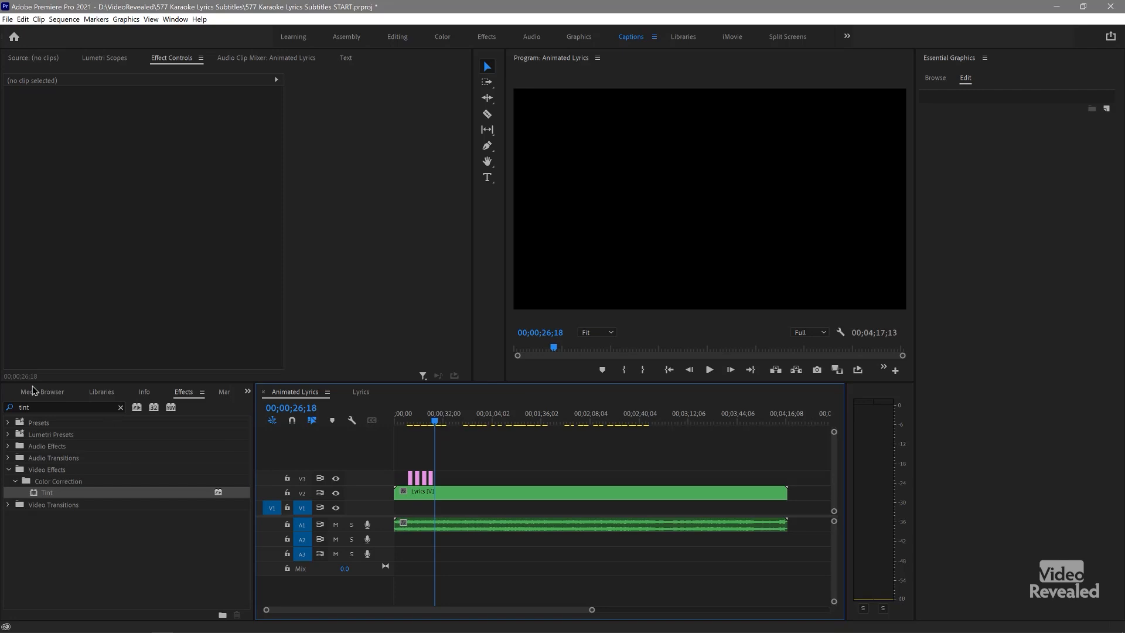
Step: Create a new sequence from the Animated Lyrics sequence in the project bin
click(46, 393)
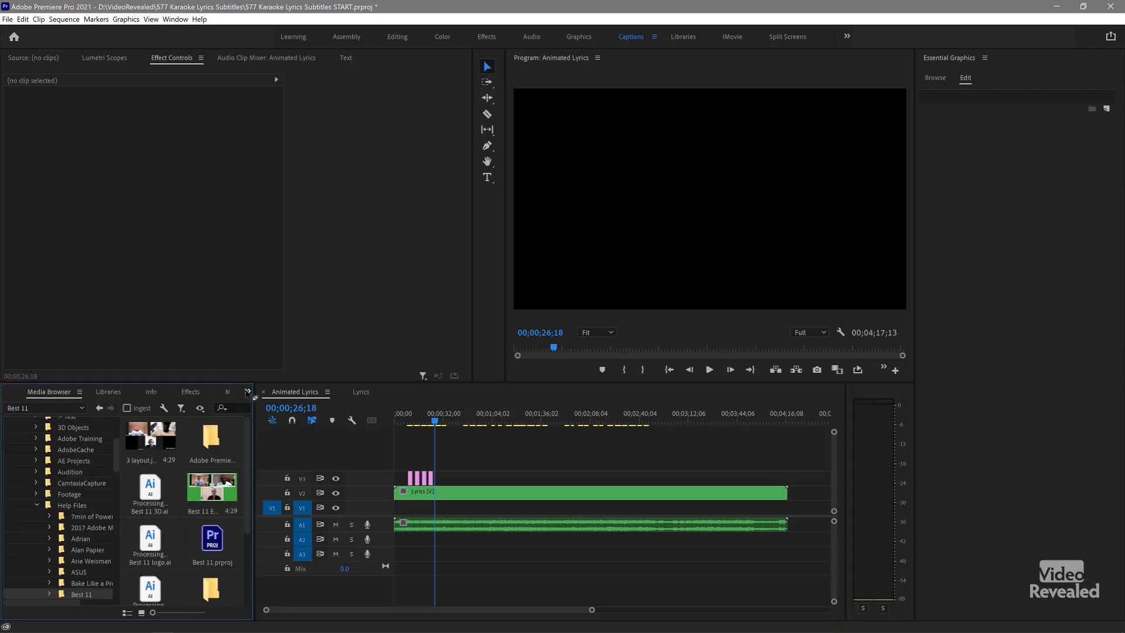
click(247, 392)
click(295, 407)
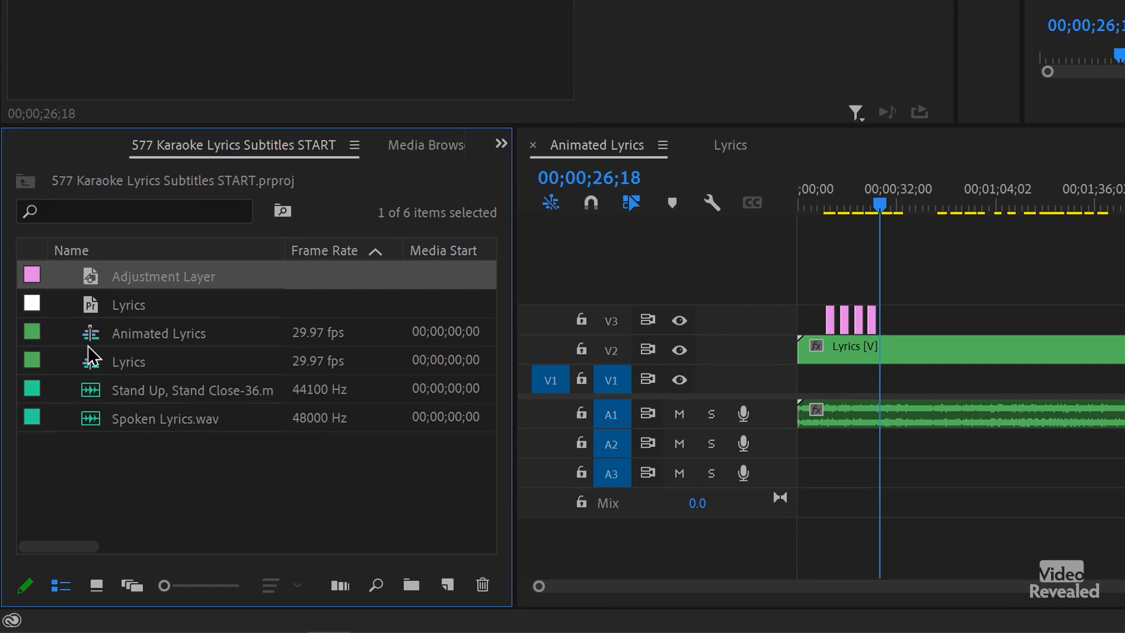
click(88, 331)
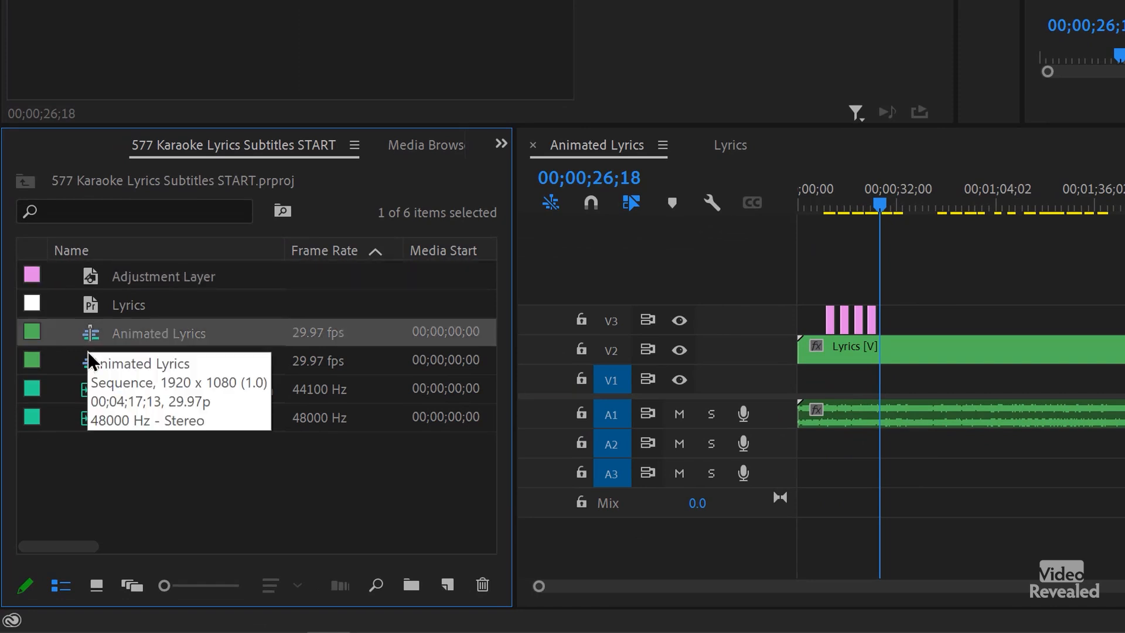
click(91, 366)
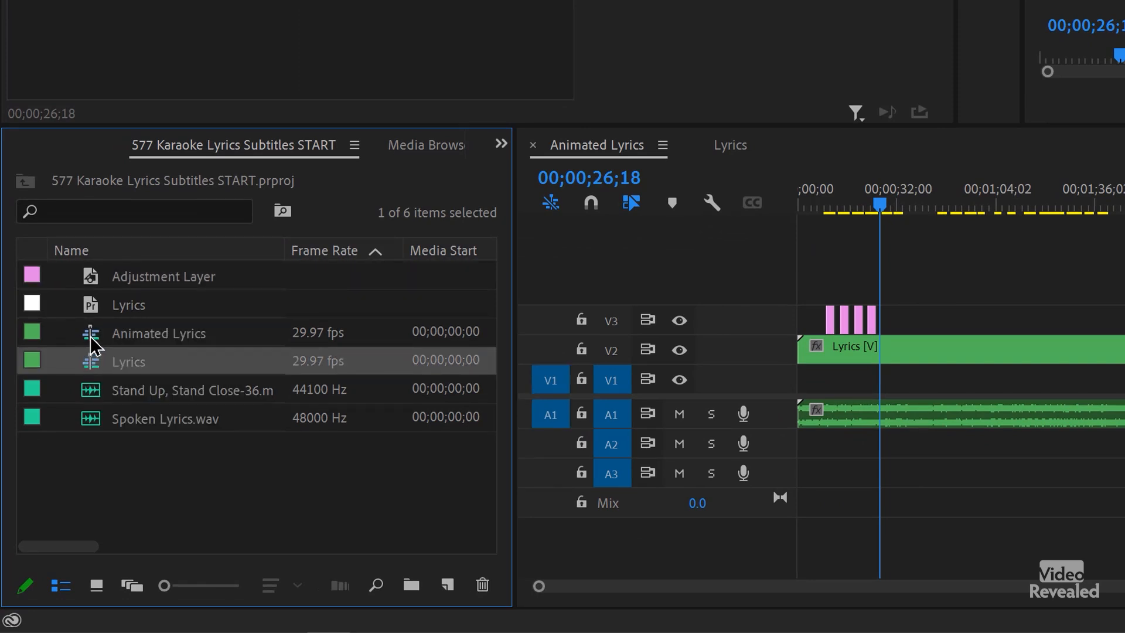
click(91, 339)
drag(108, 340, 447, 585)
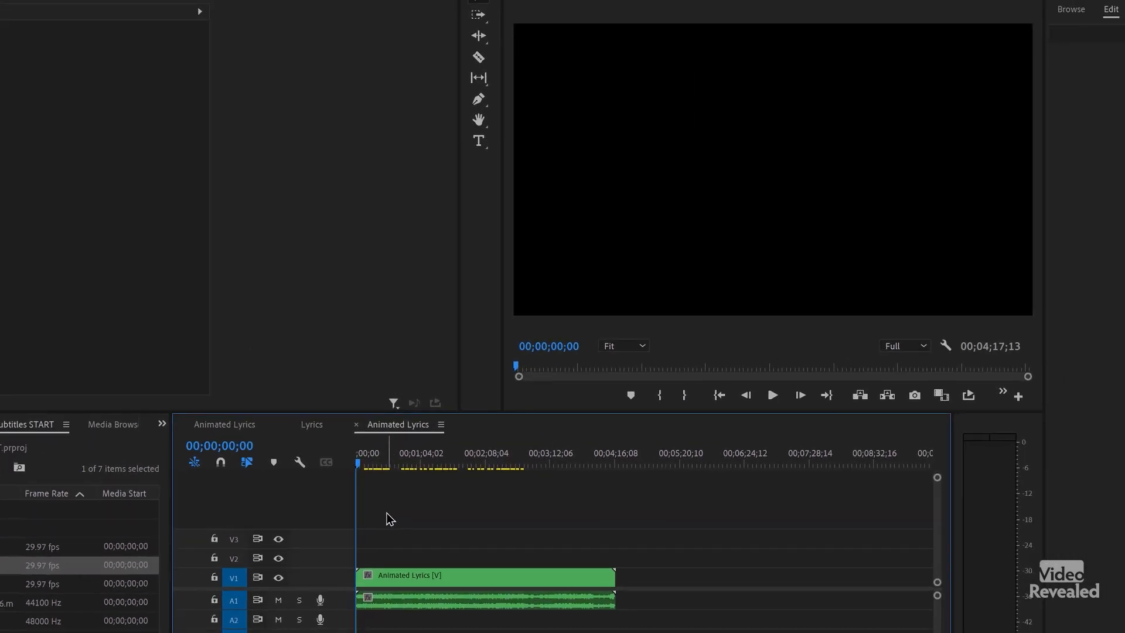
Step: Move the nested Animated Lyrics clip up to video track V2 in the new sequence
key(backslash)
click(403, 574)
drag(403, 573, 403, 555)
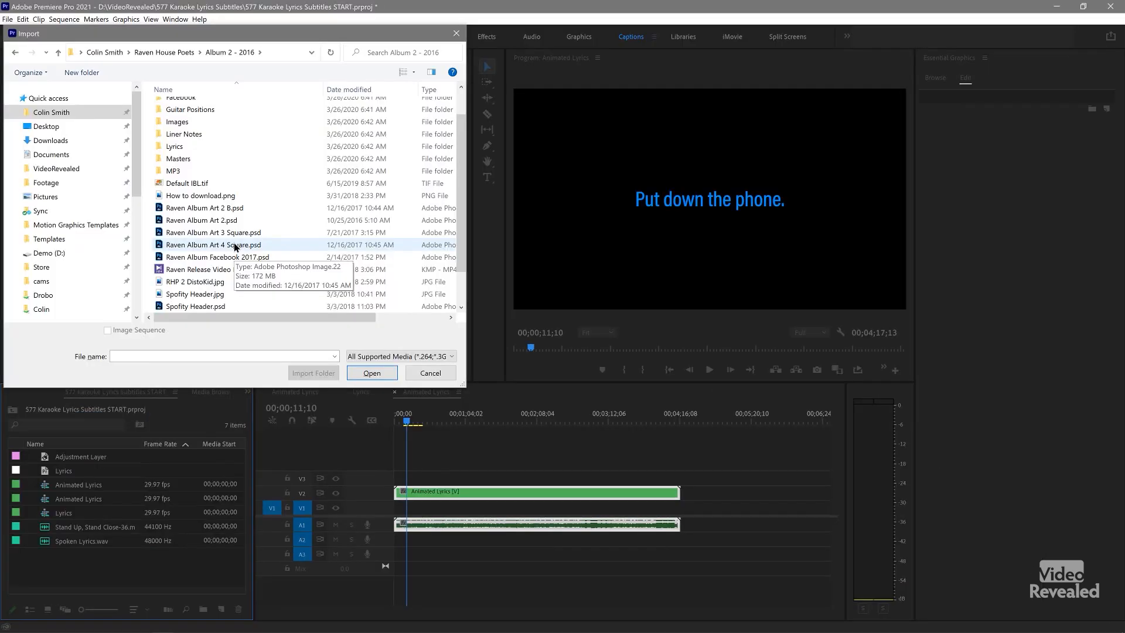
Step: Import Raven Album Art 4 Square.psd with all layers merged and lay it on V1 beneath the full length of the lyrics
double_click(235, 245)
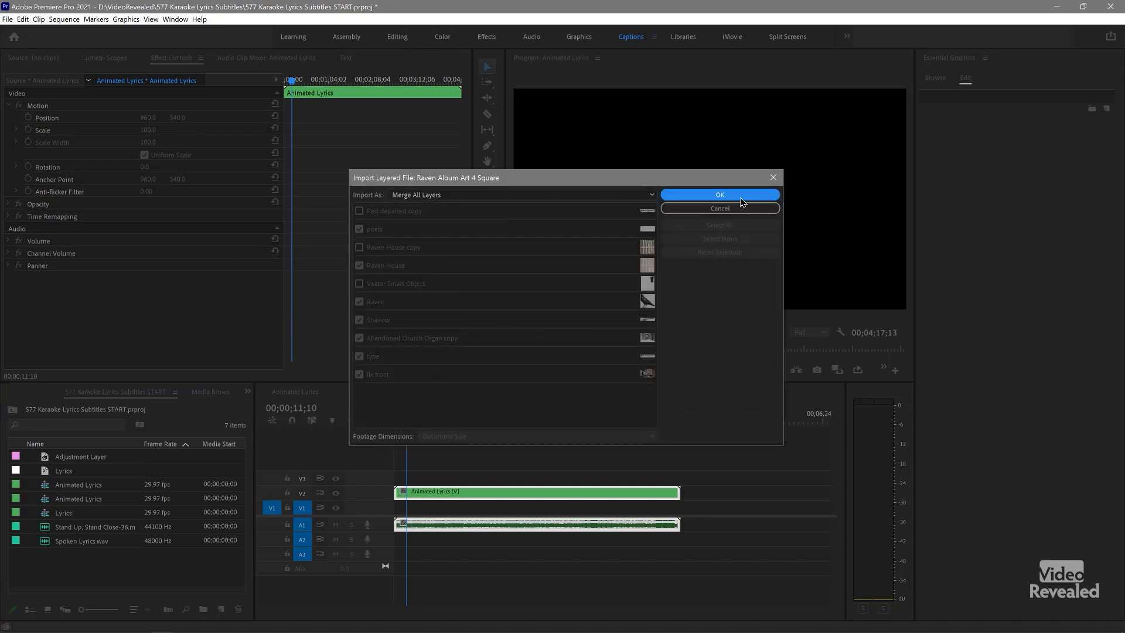
click(740, 198)
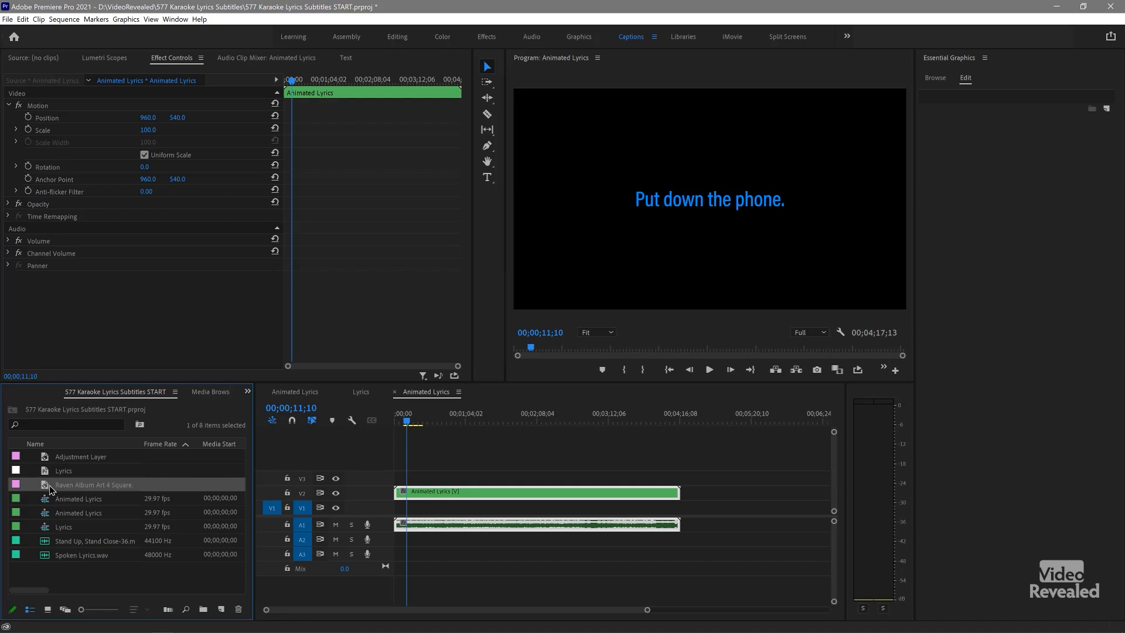
drag(355, 493, 678, 508)
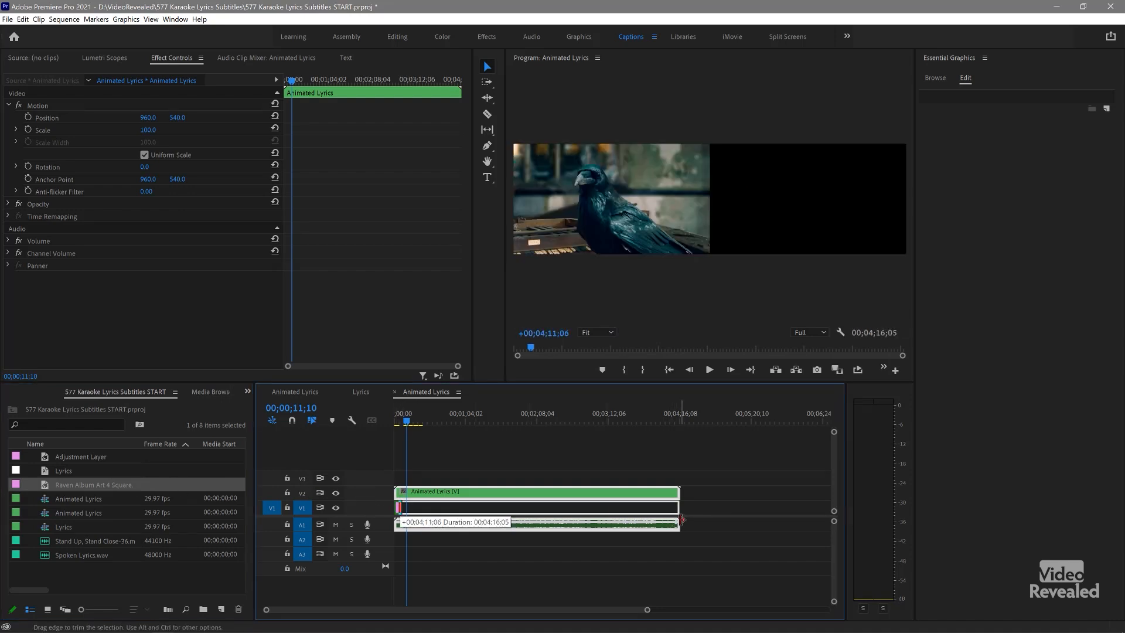
Step: Set the raven artwork's scale to 50, its vertical position to 339 and its opacity to 23%
click(514, 510)
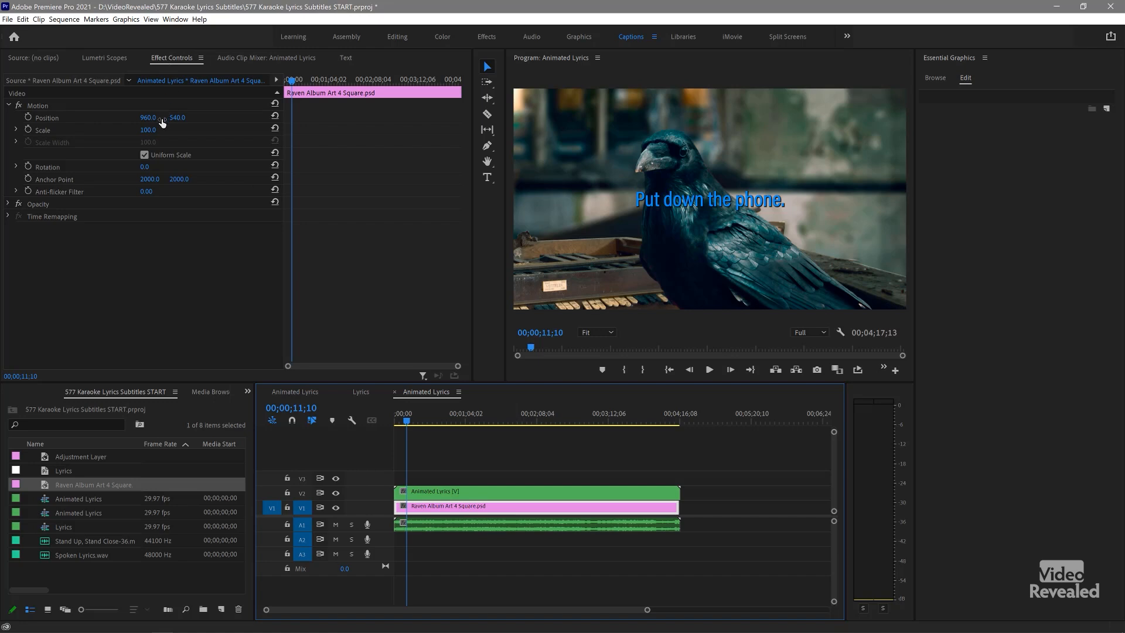
drag(157, 134, 70, 117)
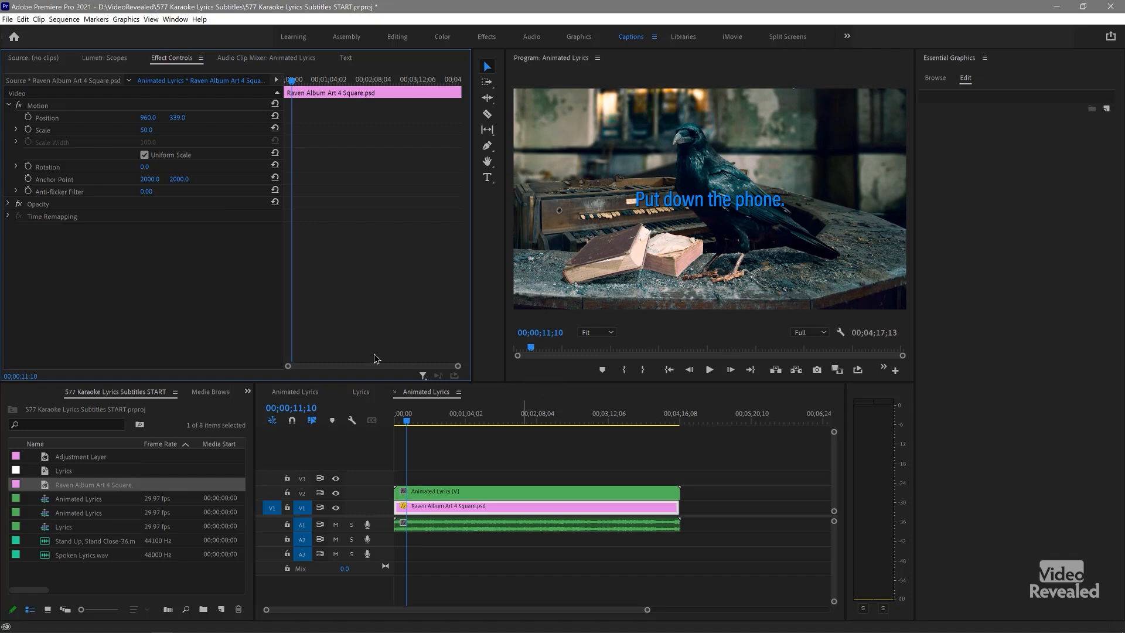
click(8, 205)
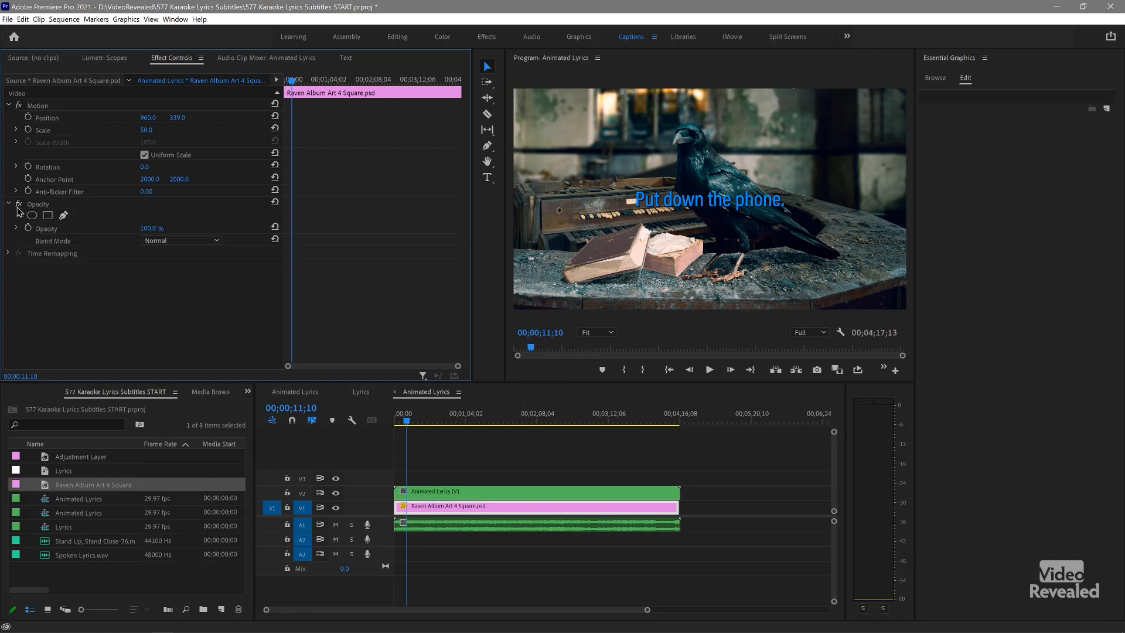
drag(149, 228, 108, 228)
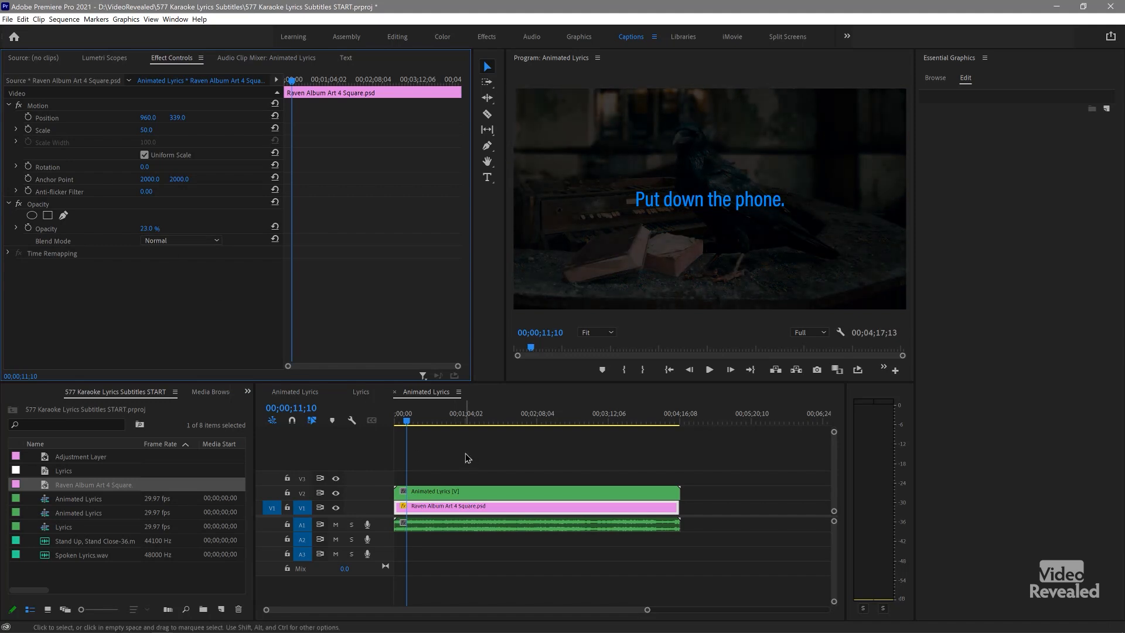
Step: Play the new sequence from the beginning to review the lyrics over the dimmed artwork
key(=)
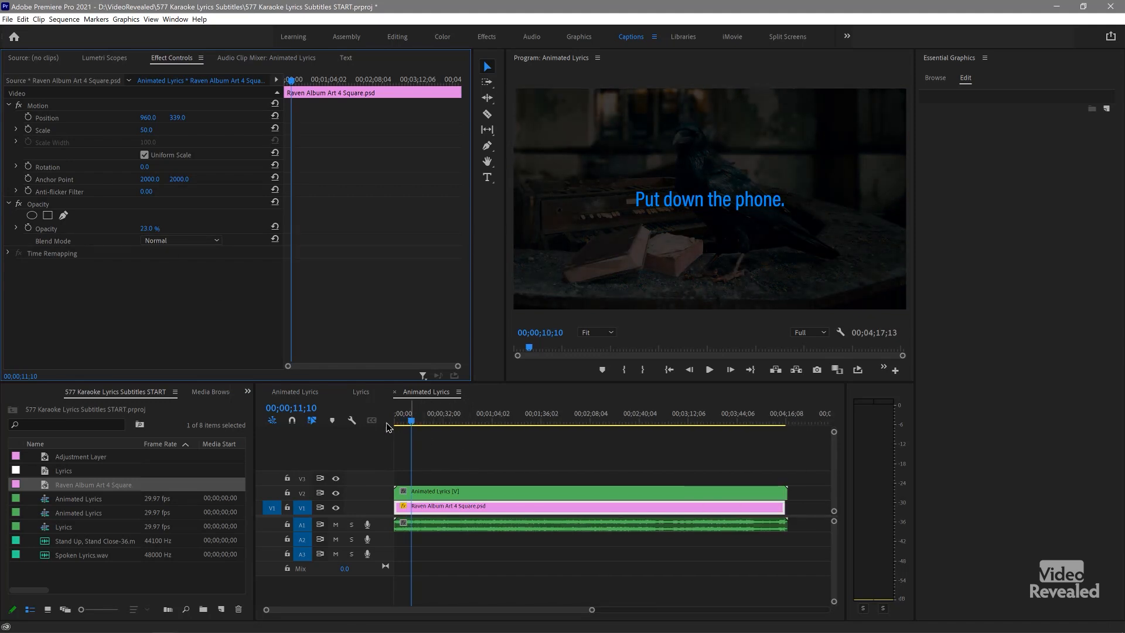
click(417, 445)
key(Home)
key(space)
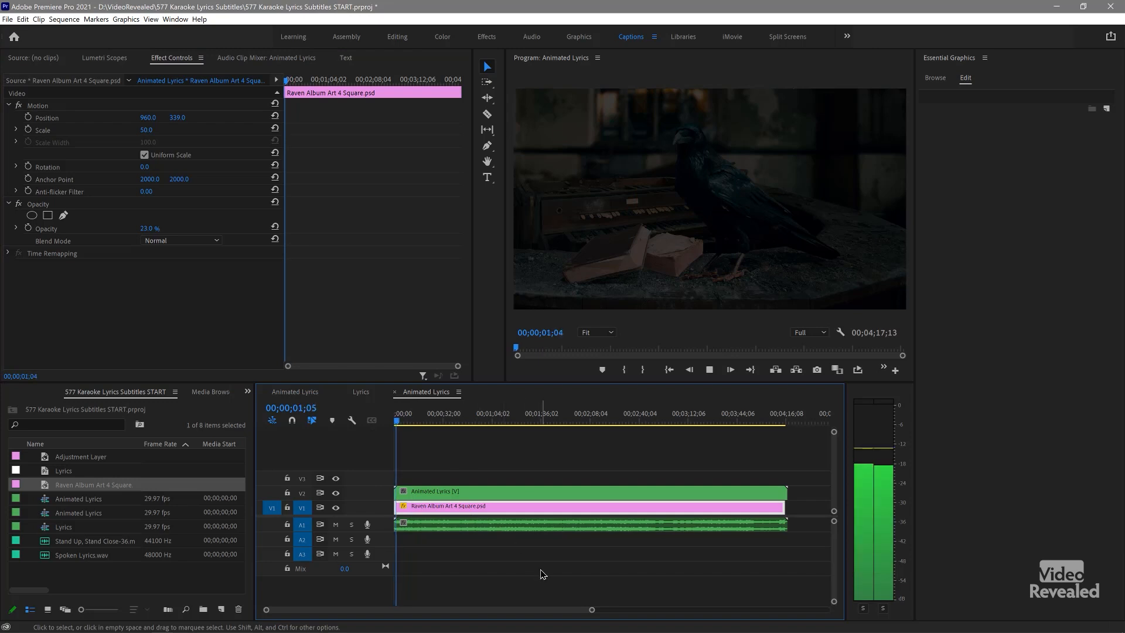